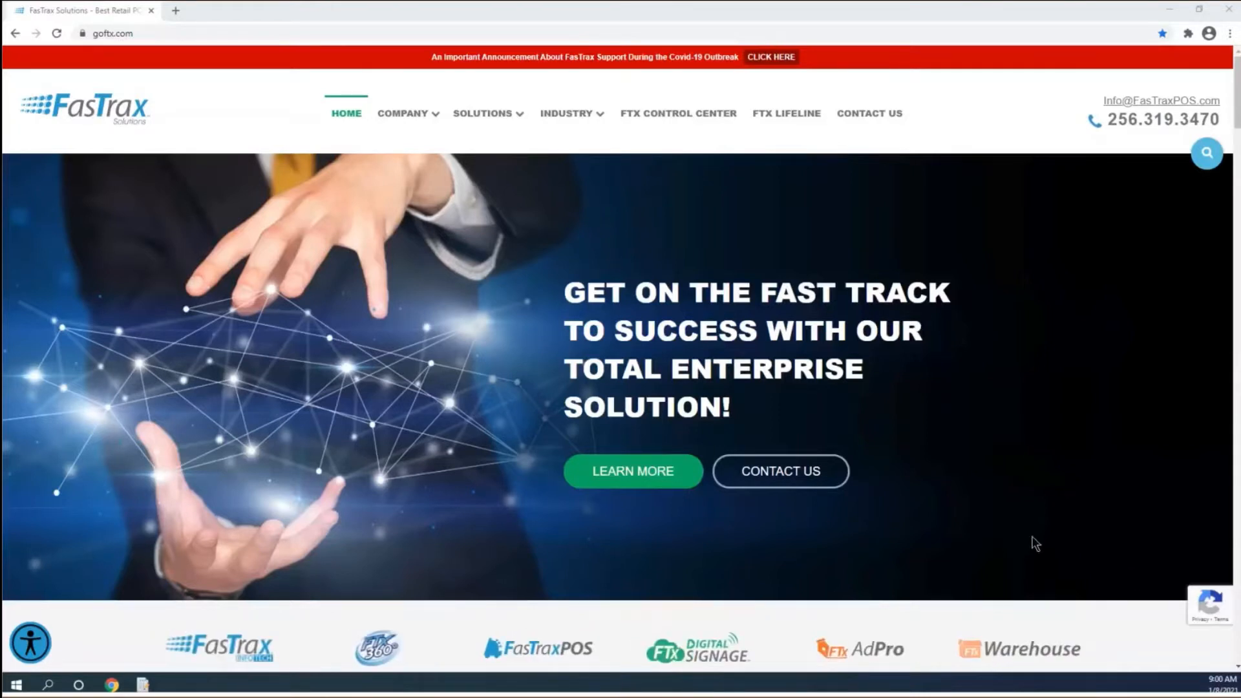
# Go to the FTX Lifeline page and scroll down to its Product Support Options section.
pyautogui.click(80, 36)
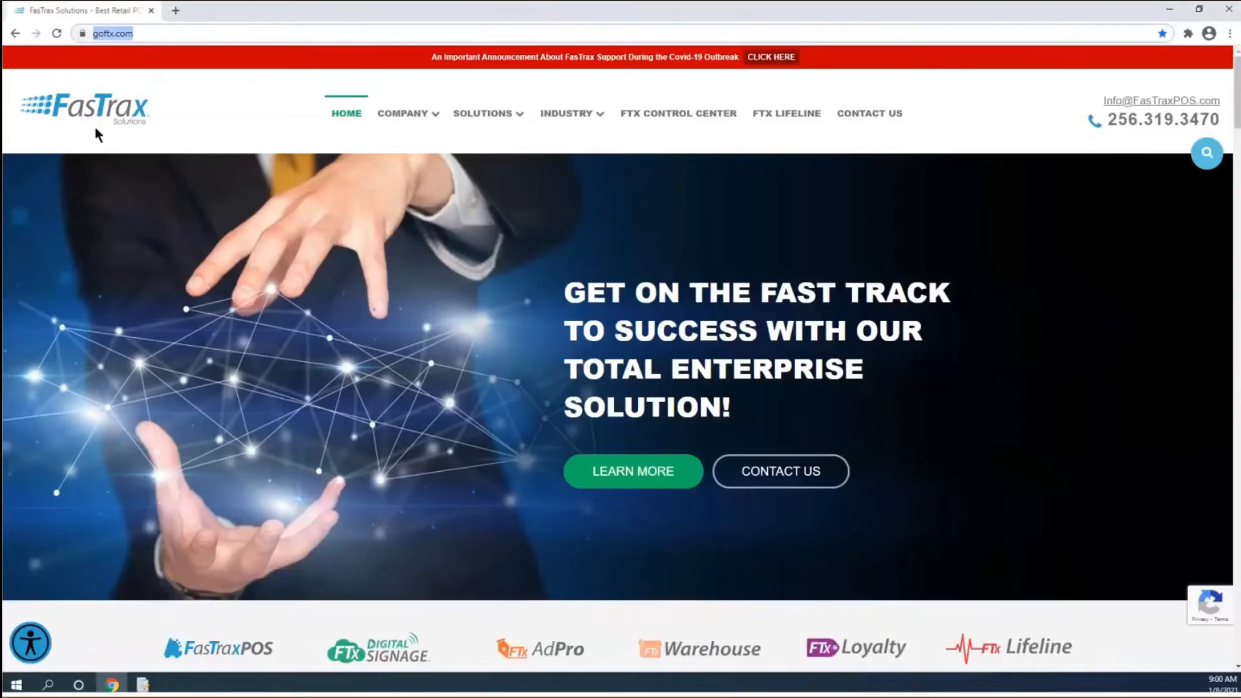
pyautogui.click(783, 121)
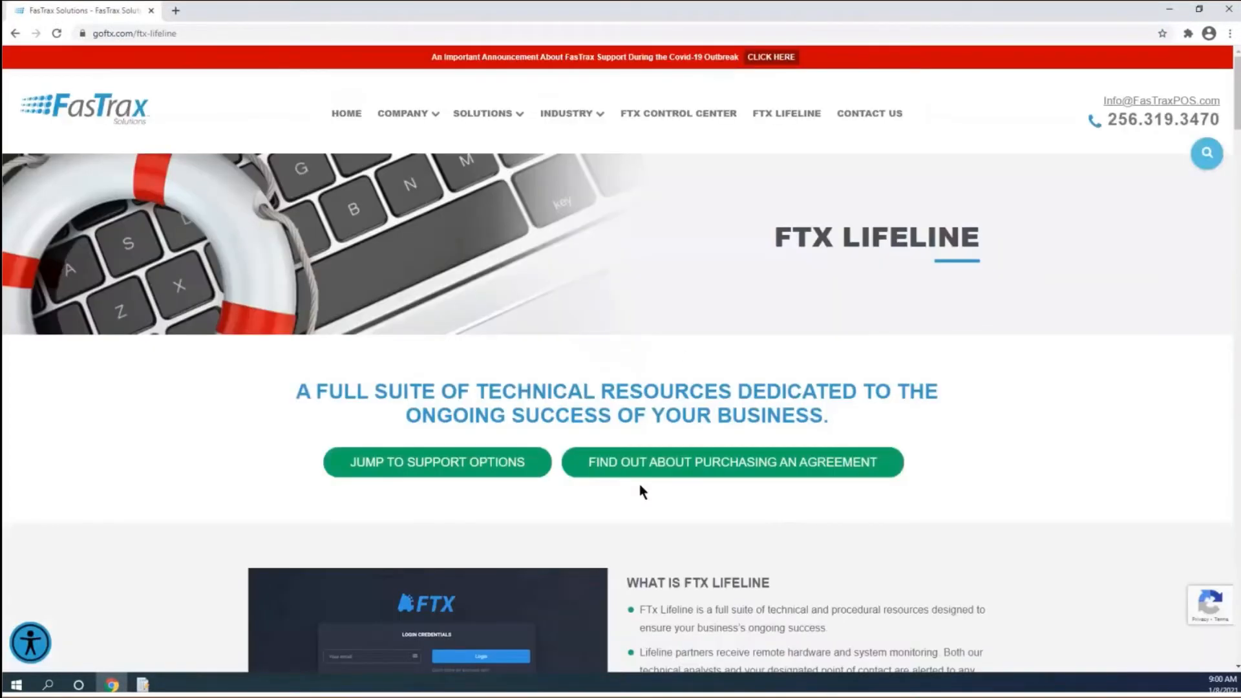
pyautogui.scroll(-10, 638, 493)
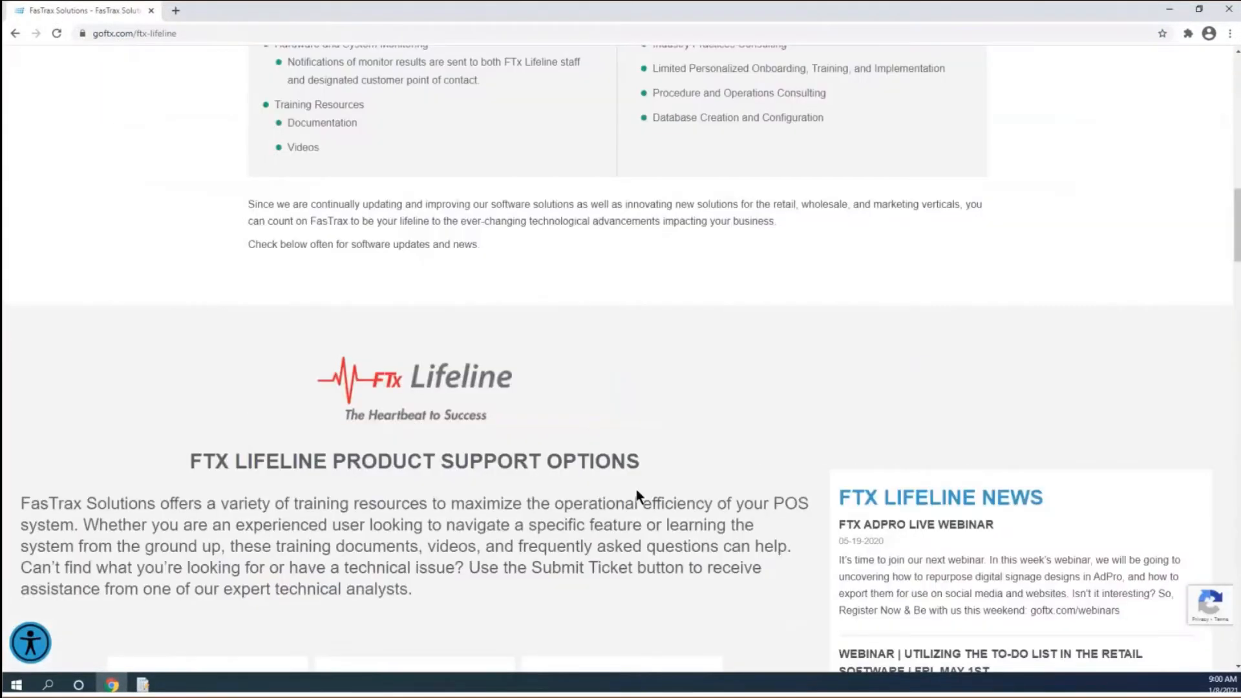
pyautogui.scroll(-6, 638, 498)
# Browse the webinar recordings on the Weekly Training Webinars page, then bring up FasTrax Warehouse.
pyautogui.click(414, 529)
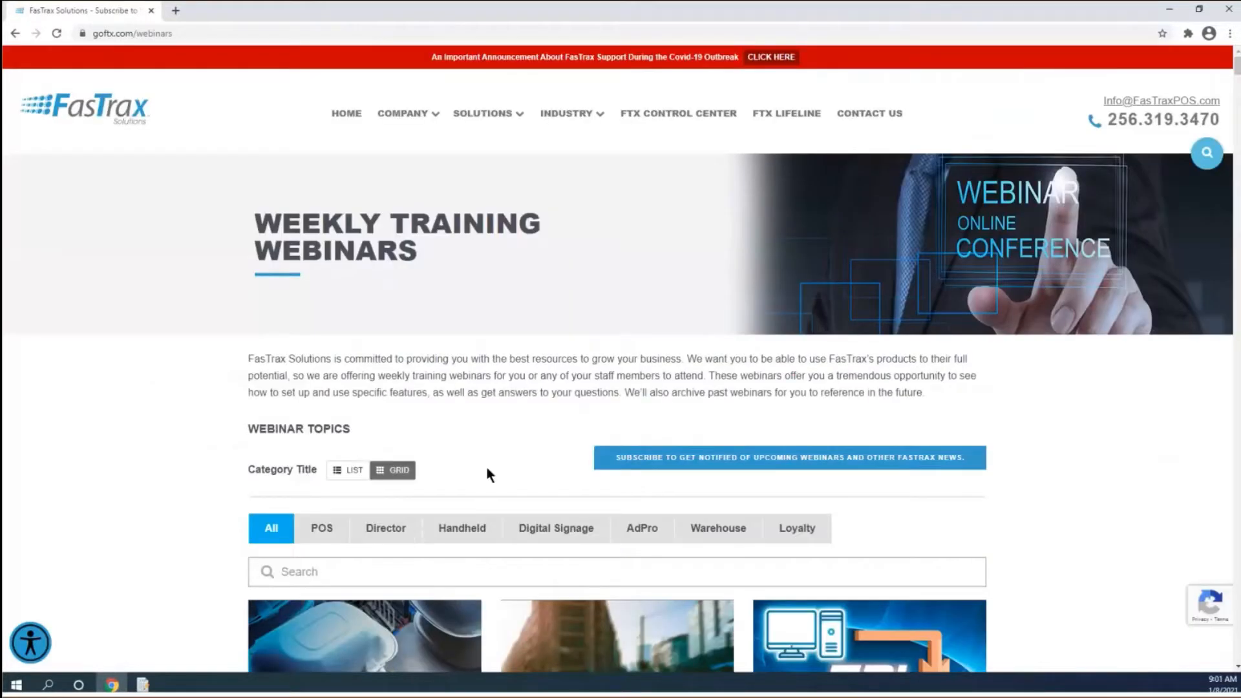
pyautogui.scroll(-1, 490, 474)
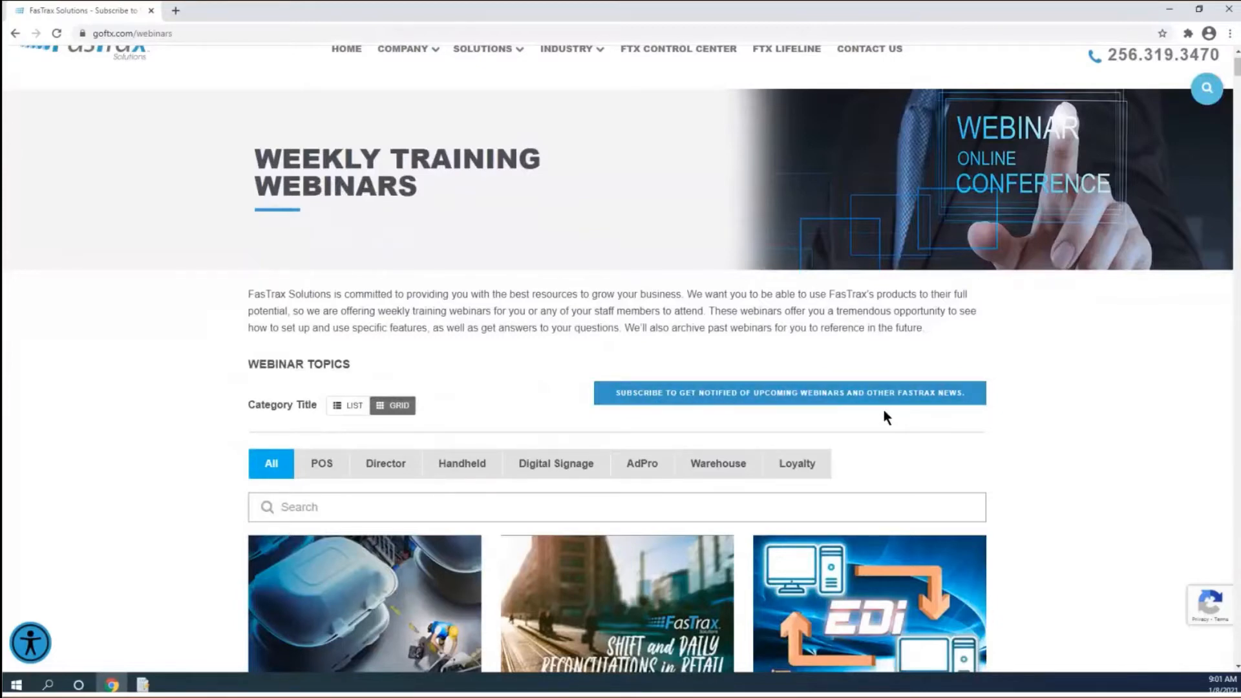
pyautogui.scroll(-6, 885, 414)
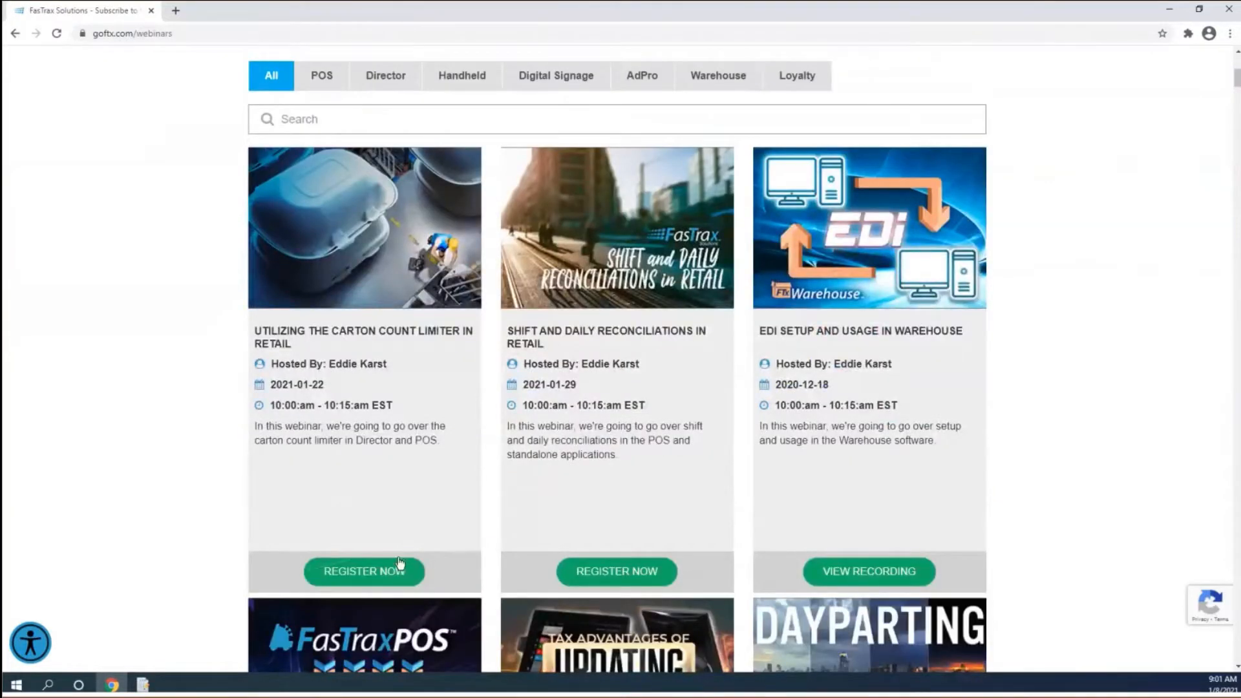
pyautogui.scroll(-1, 435, 529)
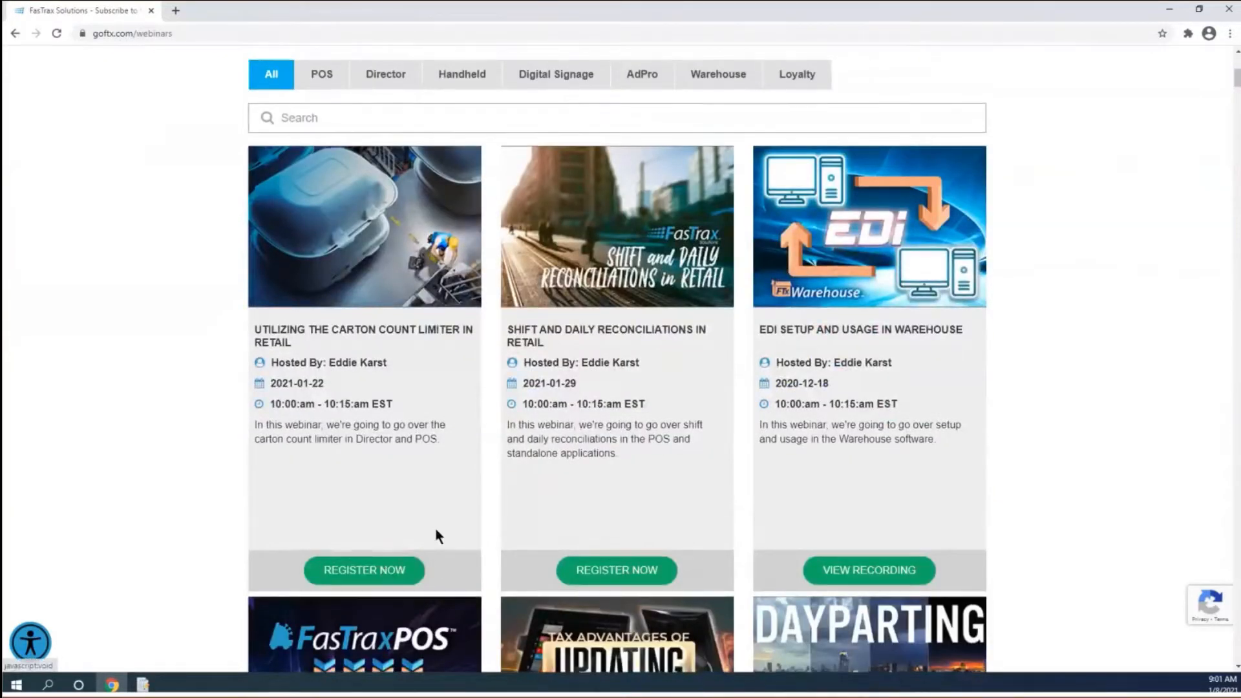
pyautogui.scroll(-8, 437, 536)
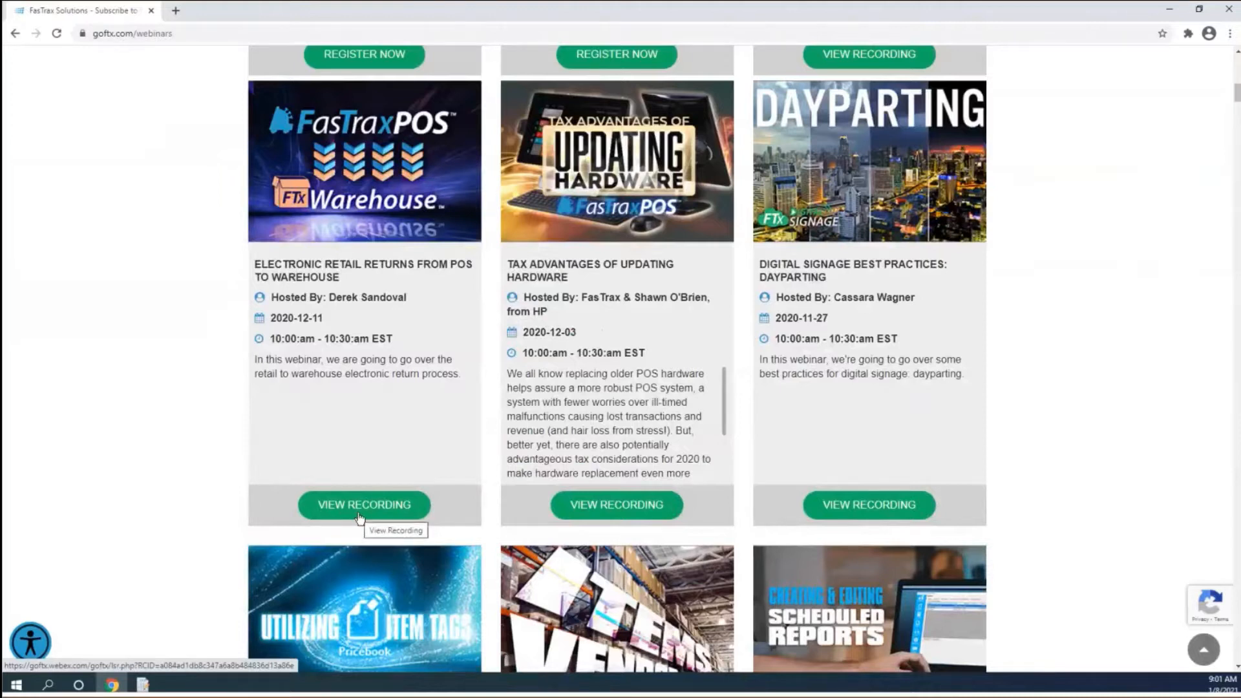
pyautogui.click(143, 691)
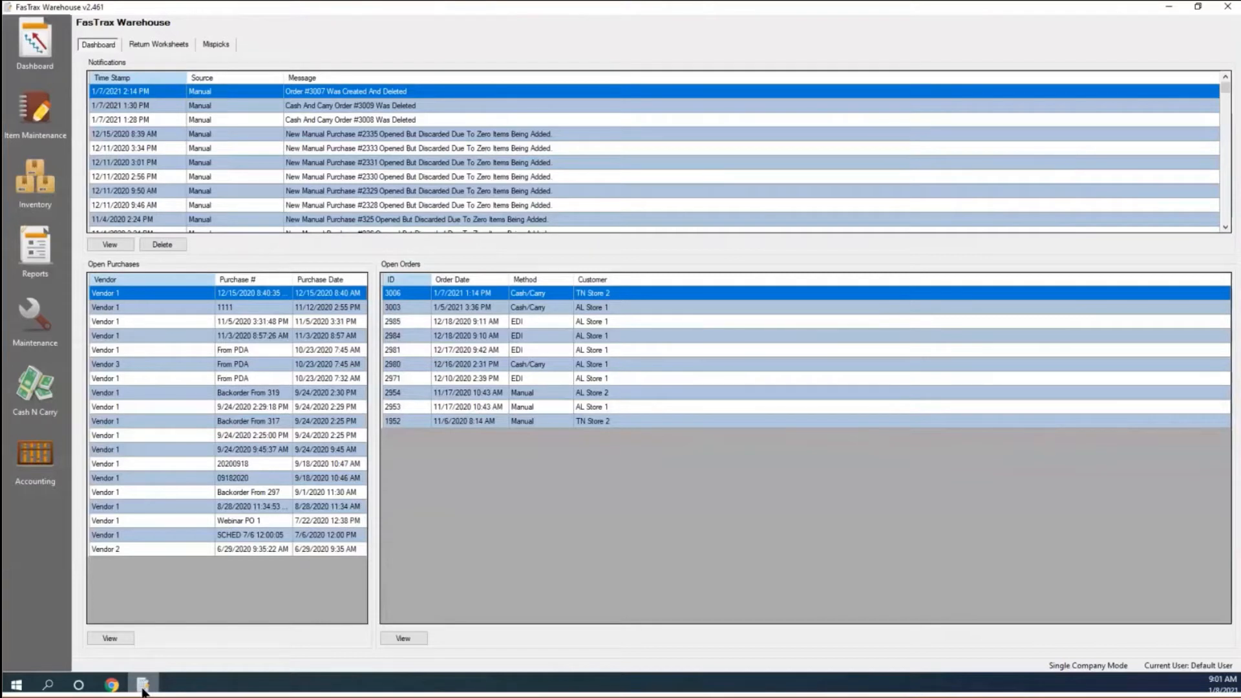
# On Item Maintenance's Mass Updates tab, select the six KENT carton items together.
pyautogui.click(20, 117)
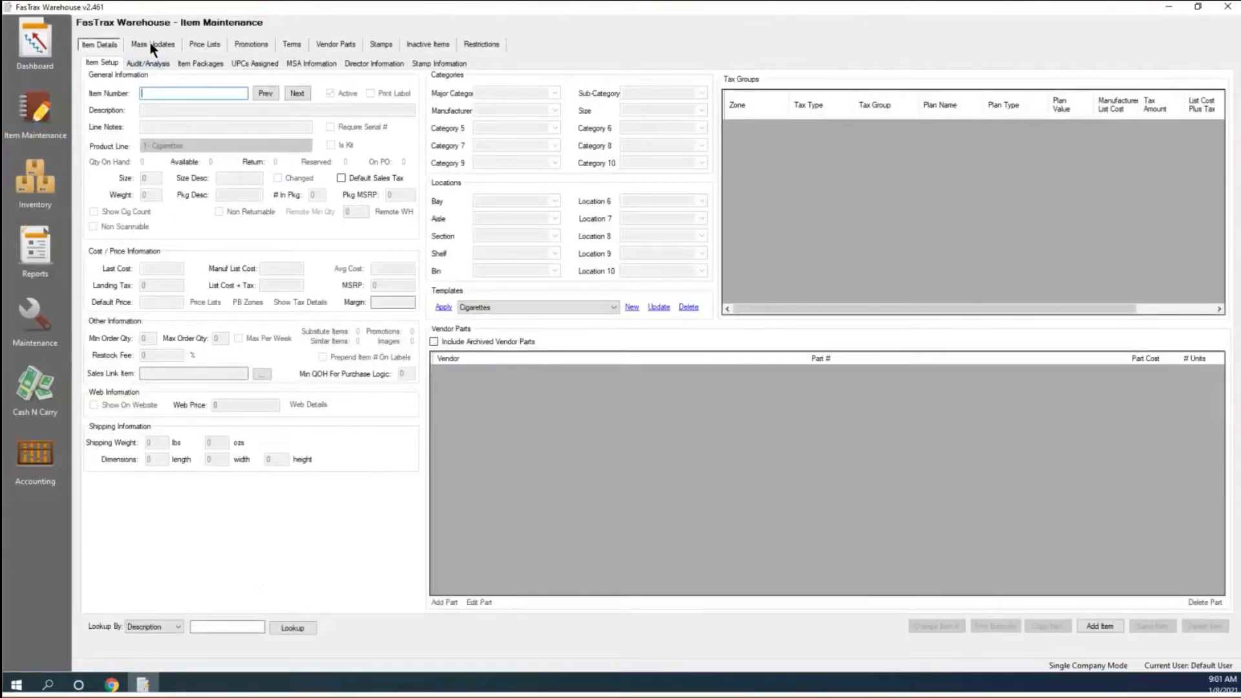
pyautogui.click(151, 43)
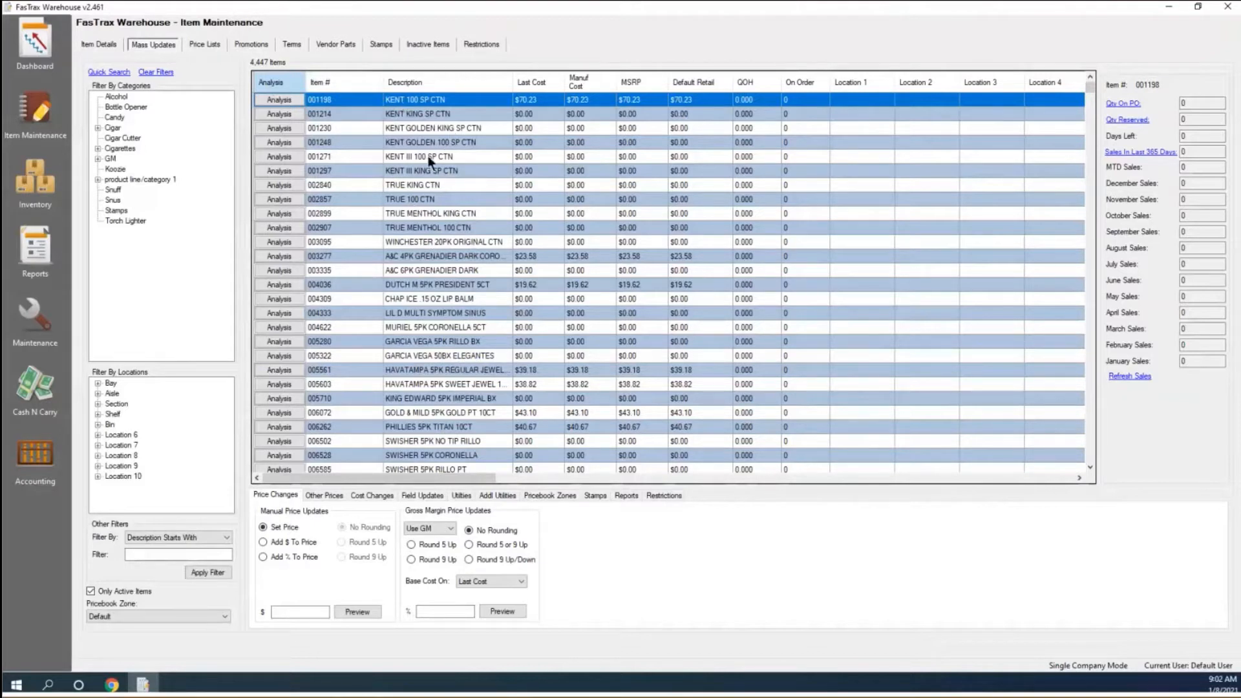
pyautogui.keyDown('shift'); pyautogui.click(393, 171); pyautogui.keyUp('shift')
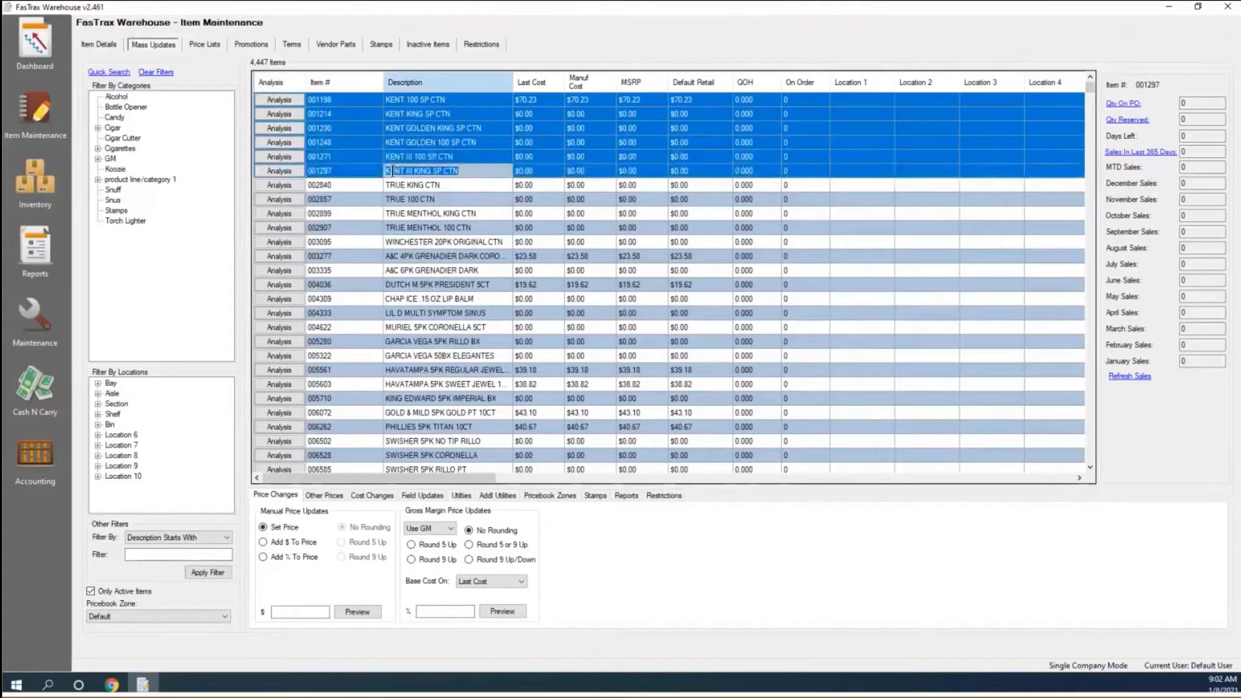
pyautogui.rightClick(444, 148)
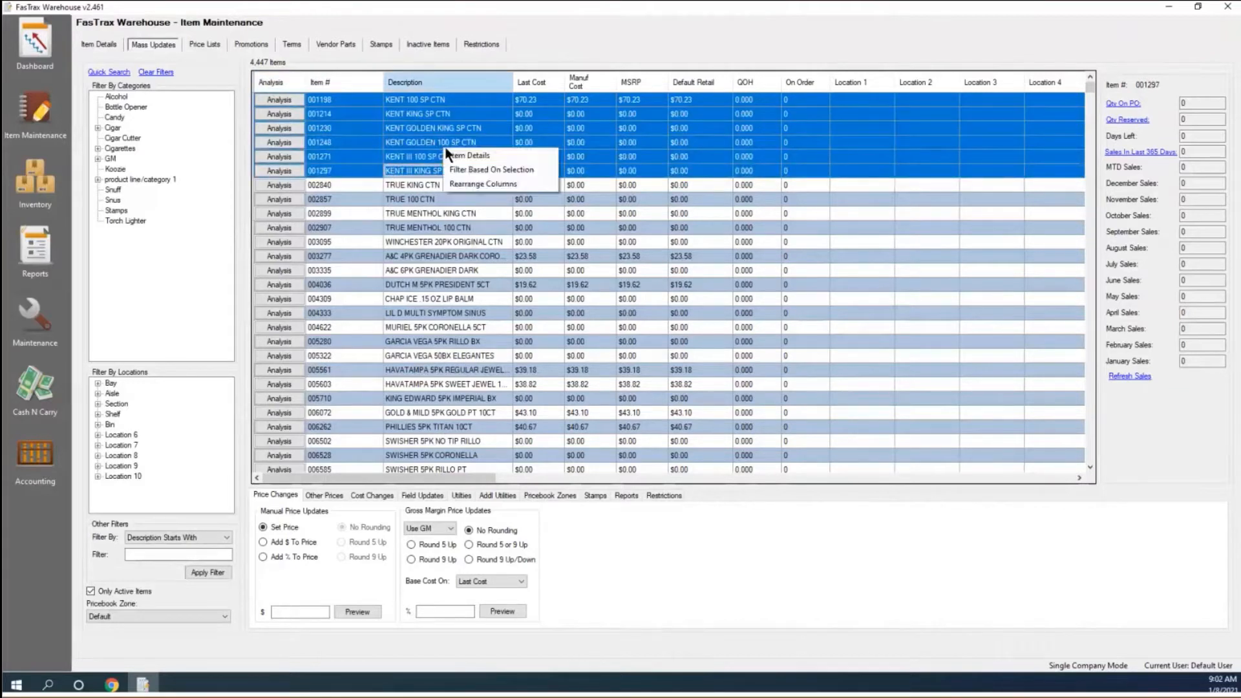
pyautogui.click(487, 171)
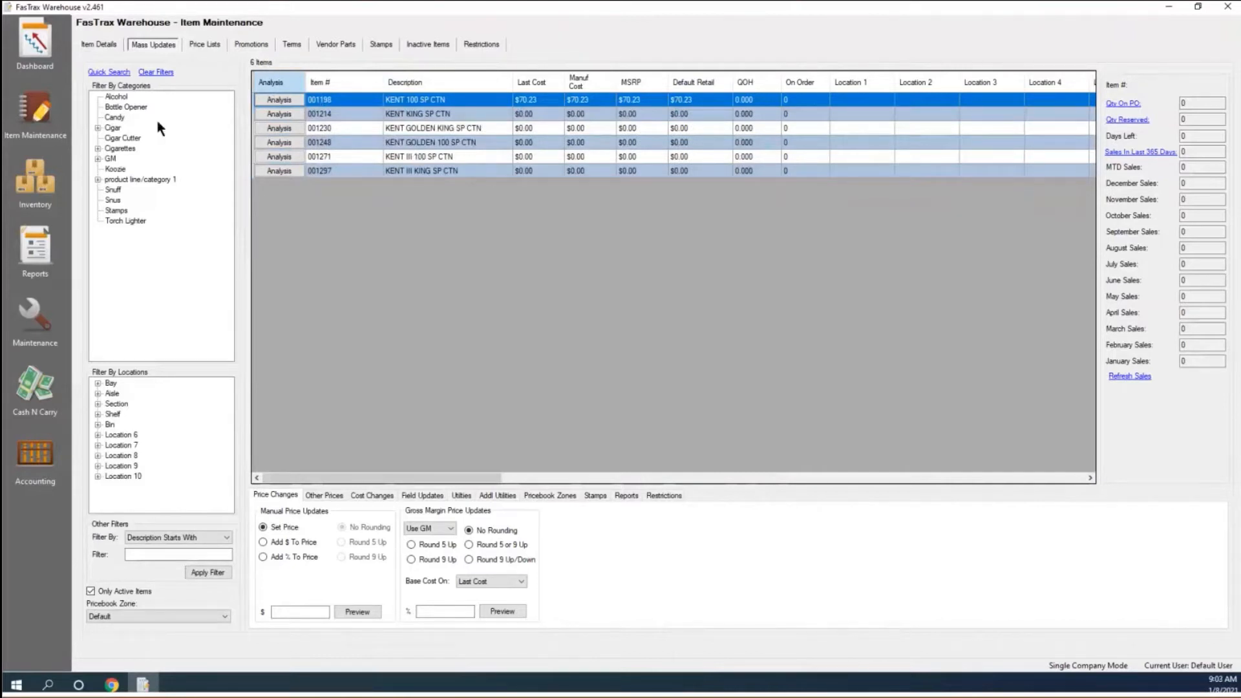
pyautogui.click(165, 75)
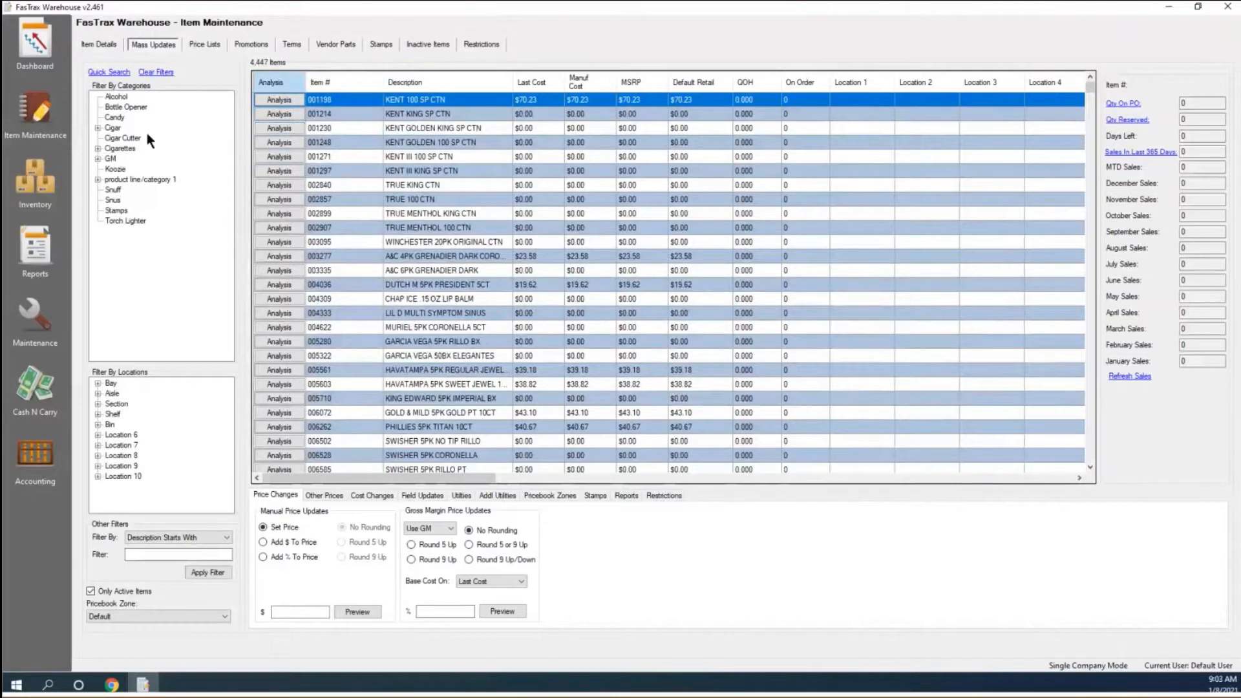
pyautogui.click(98, 148)
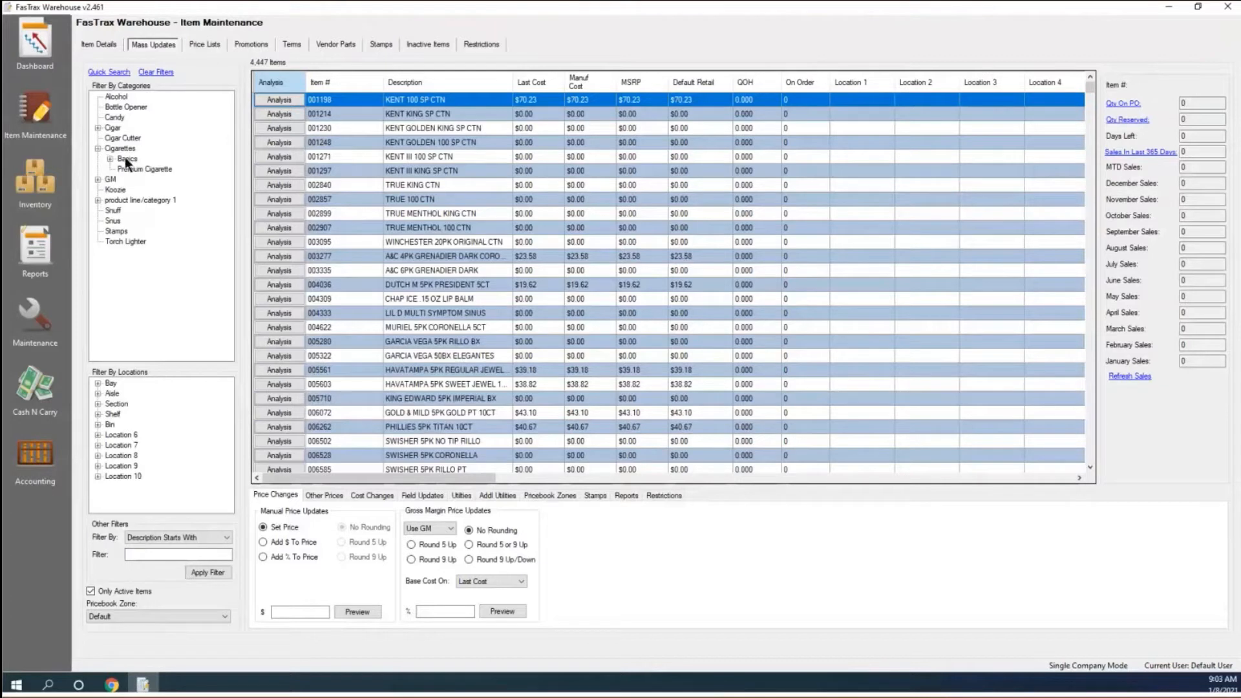
# Filter the mass-update list to Cigarettes > Basics after briefly checking Premium Cigarette.
pyautogui.click(110, 159)
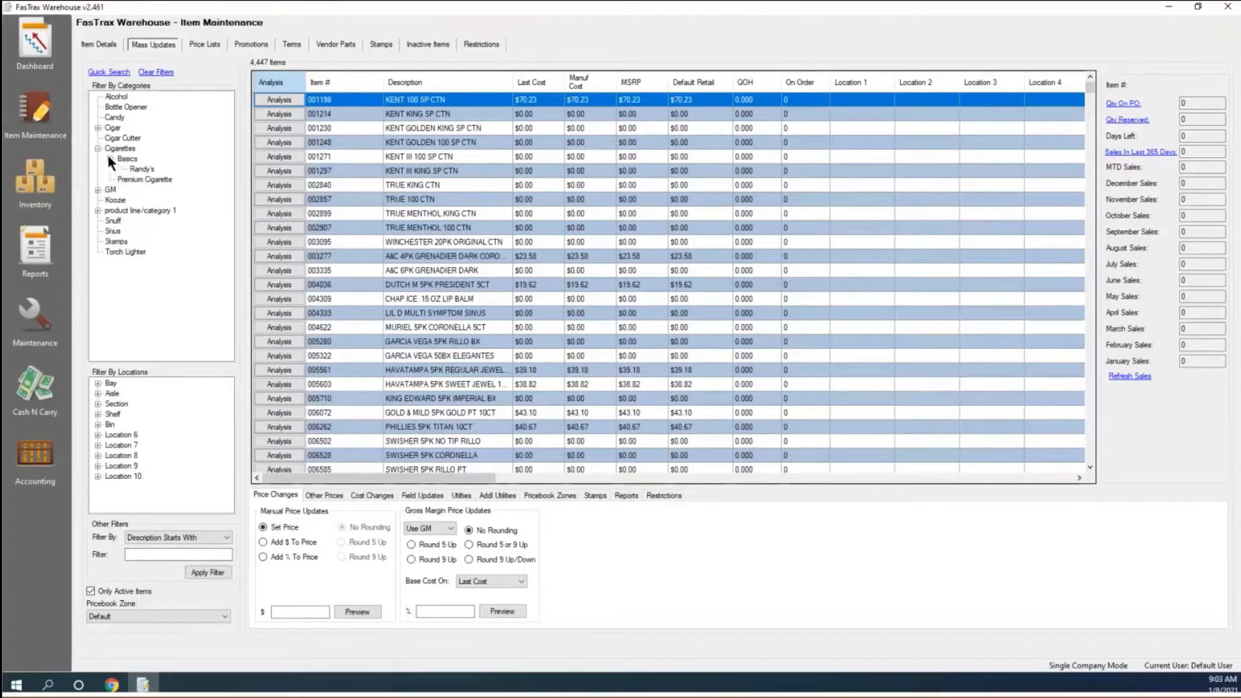
pyautogui.click(123, 159)
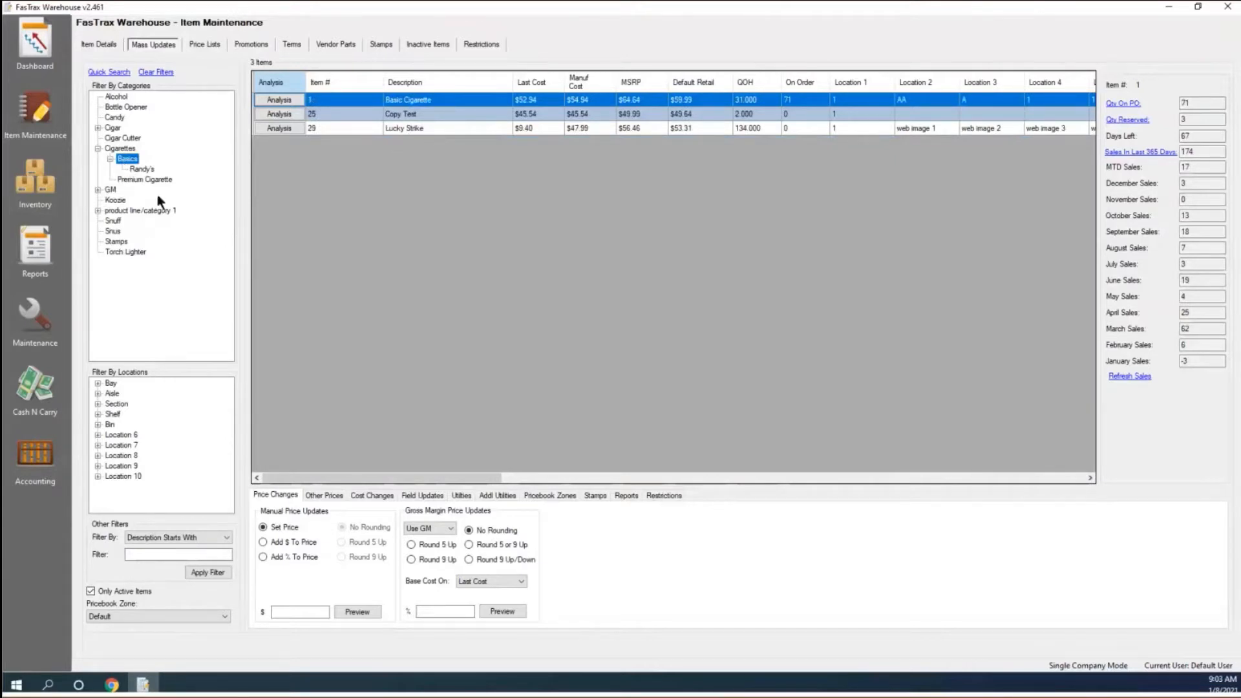
pyautogui.click(141, 181)
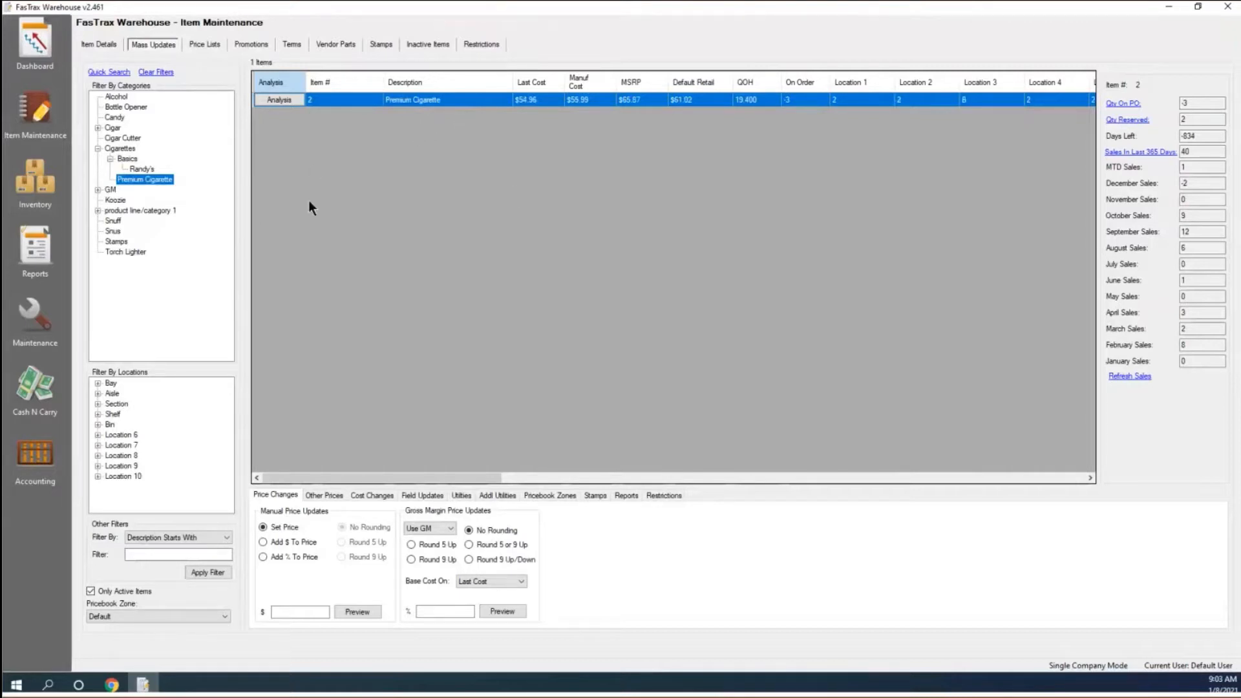
pyautogui.click(129, 158)
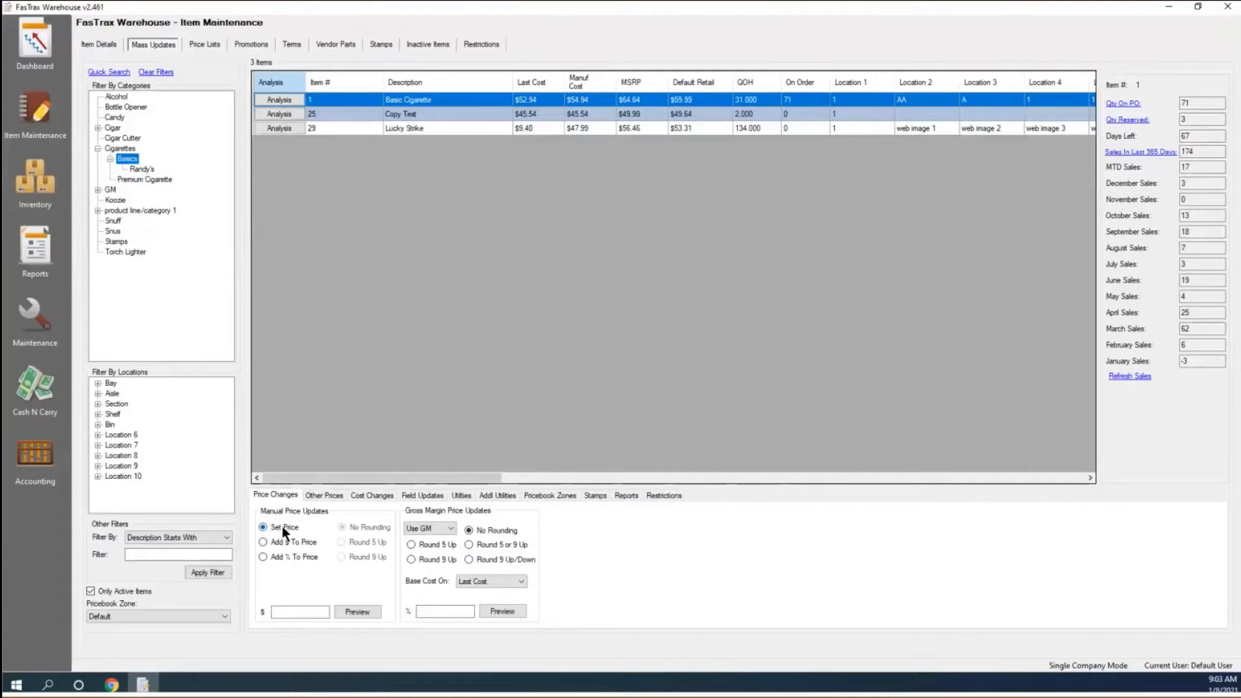
# Preview a Set Price of $59.99 for the three Basics items, then cancel it.
pyautogui.click(298, 611)
pyautogui.write('59.99')
pyautogui.click(349, 613)
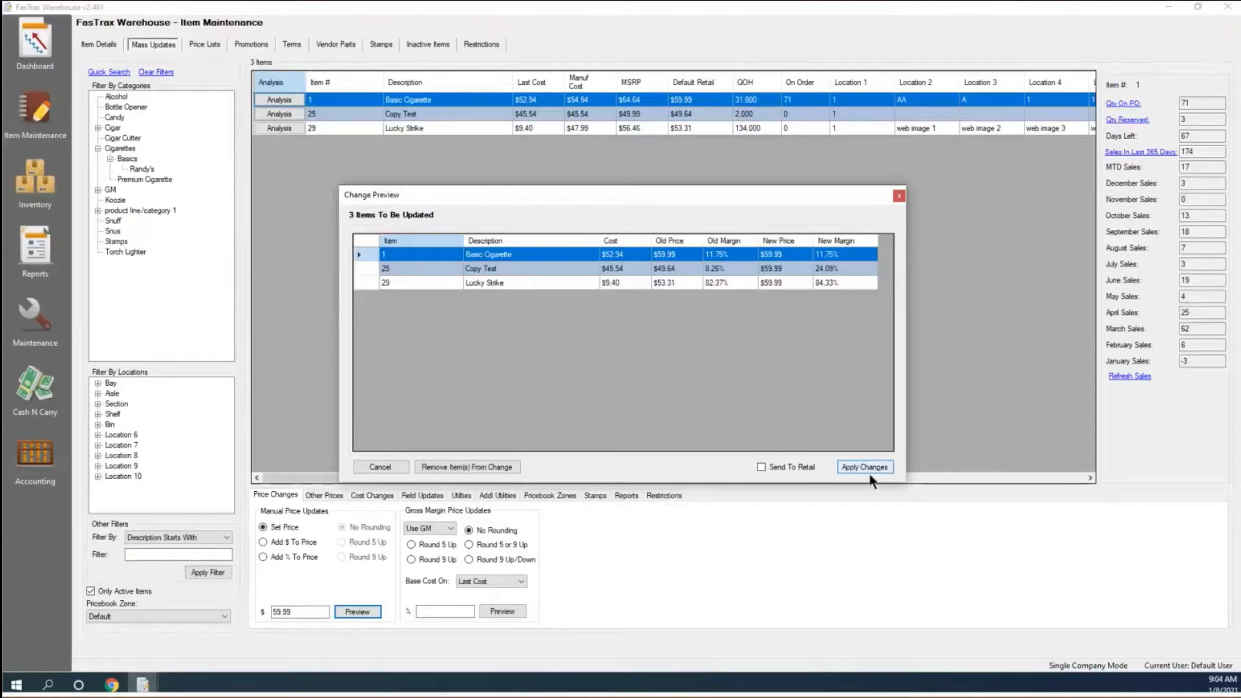
pyautogui.click(375, 468)
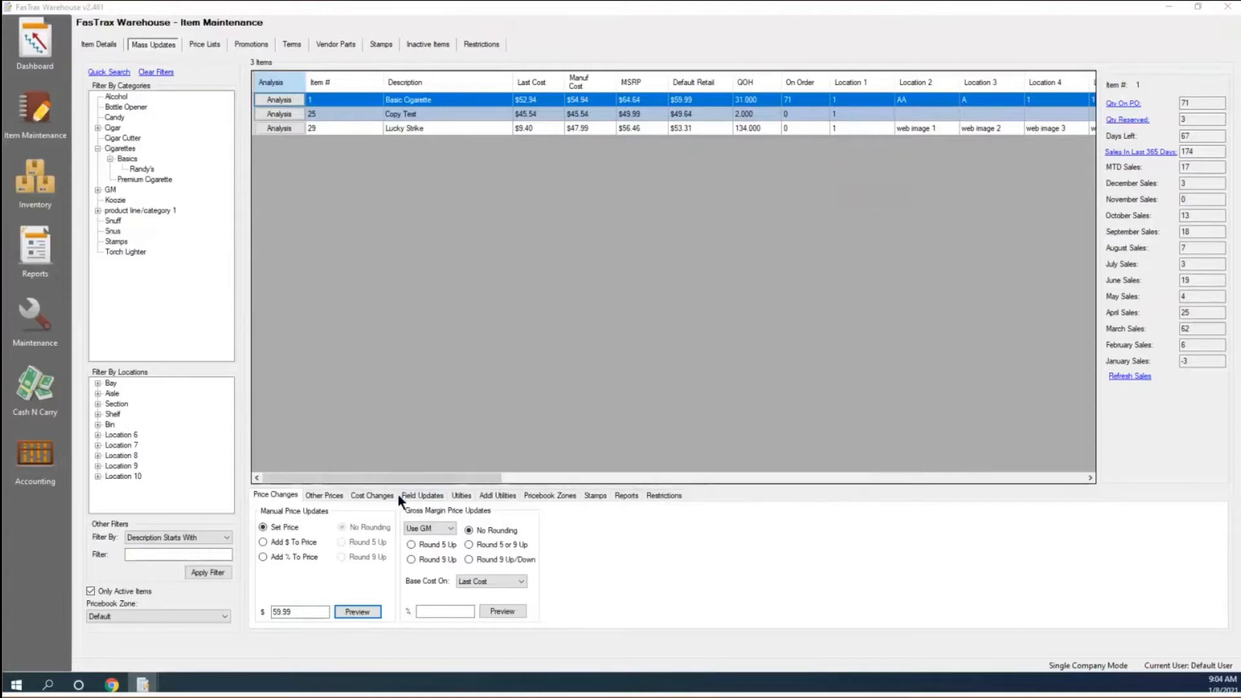
# Preview adding $4.00 to each price with Add $ To Price, then cancel.
pyautogui.click(263, 541)
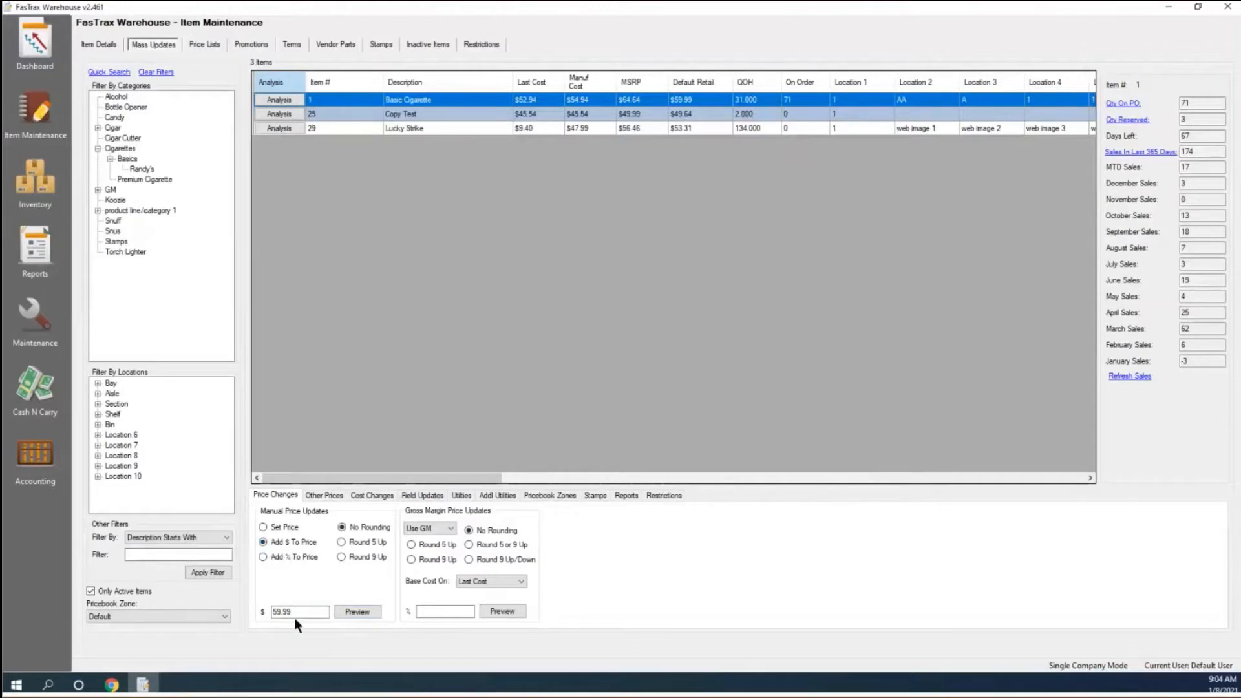
pyautogui.moveTo(293, 614); pyautogui.dragTo(266, 616)
pyautogui.write('4.00')
pyautogui.click(359, 611)
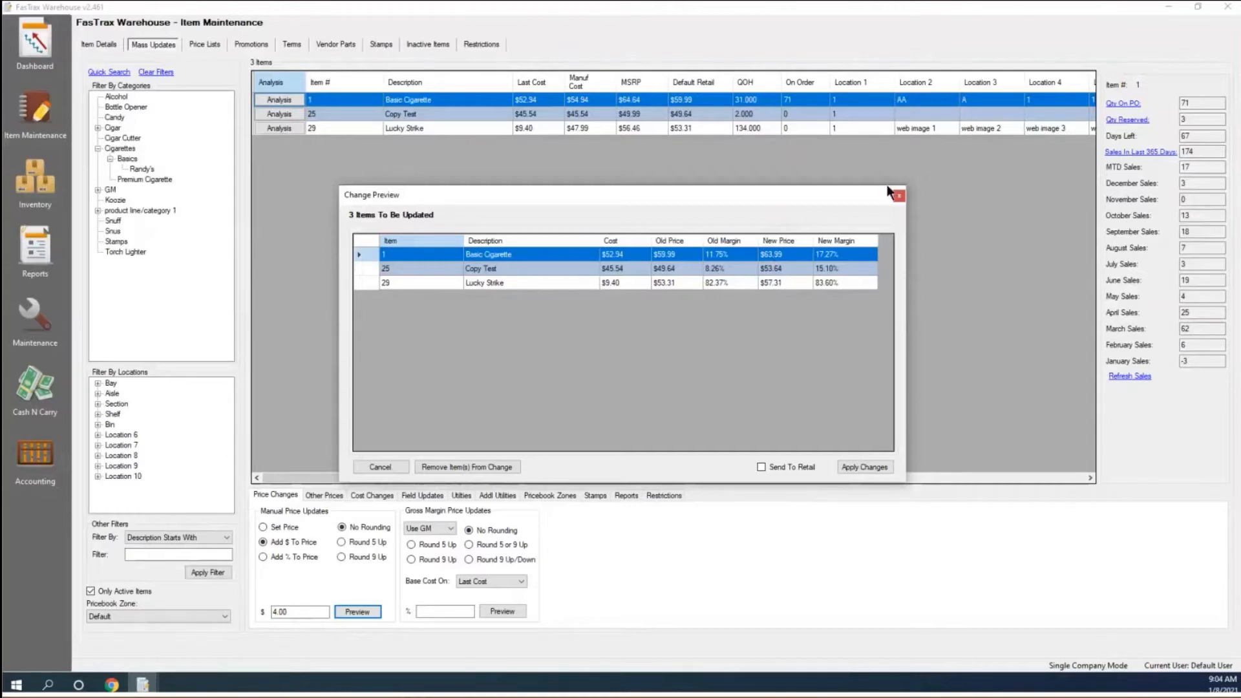
pyautogui.click(380, 467)
# Preview a -4.00 price adjustment instead, then cancel again.
pyautogui.doubleClick(318, 613)
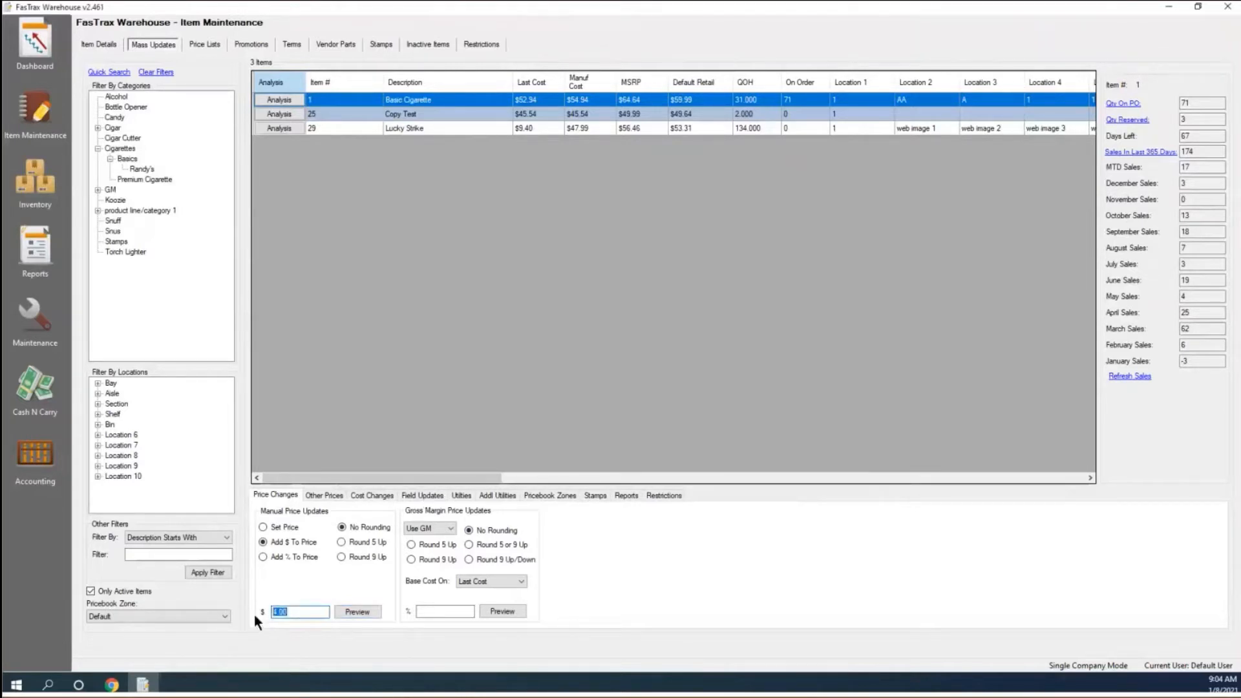
pyautogui.write('-4.00')
pyautogui.click(351, 611)
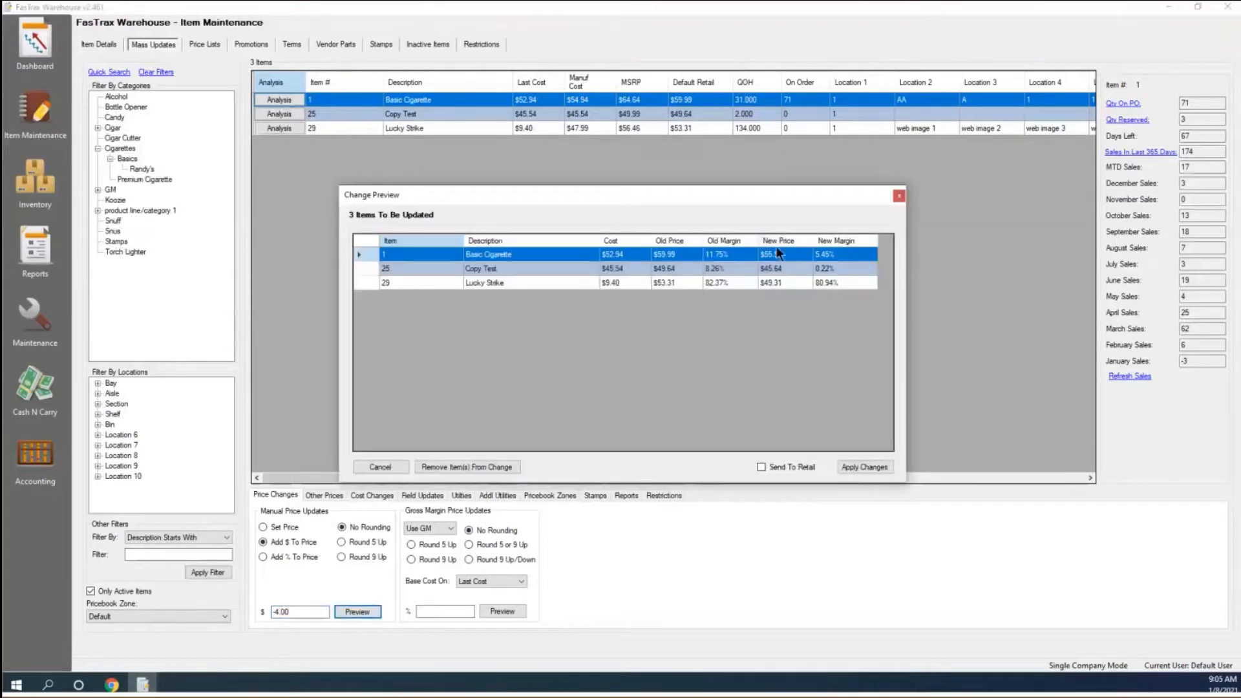
pyautogui.click(380, 468)
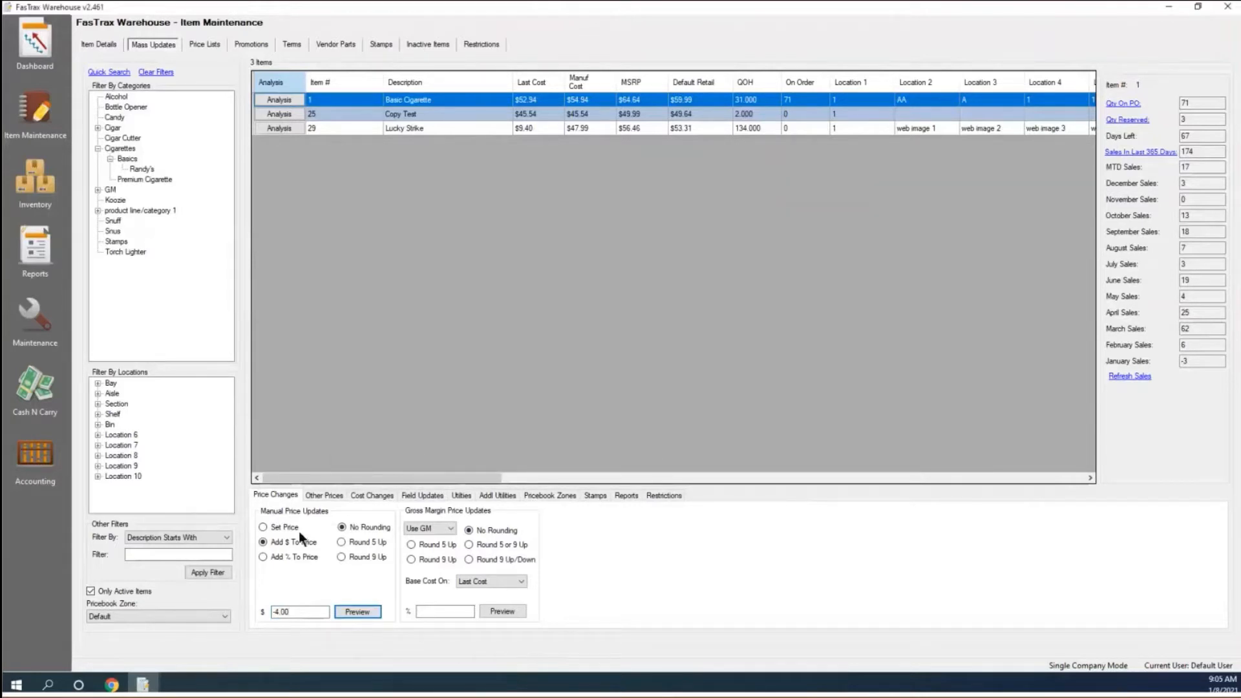
# Preview a 10% Add % To Price increase, then cancel it.
pyautogui.click(265, 557)
pyautogui.press('BackSpace')
pyautogui.moveTo(304, 612); pyautogui.dragTo(261, 616)
pyautogui.write('10')
pyautogui.click(359, 611)
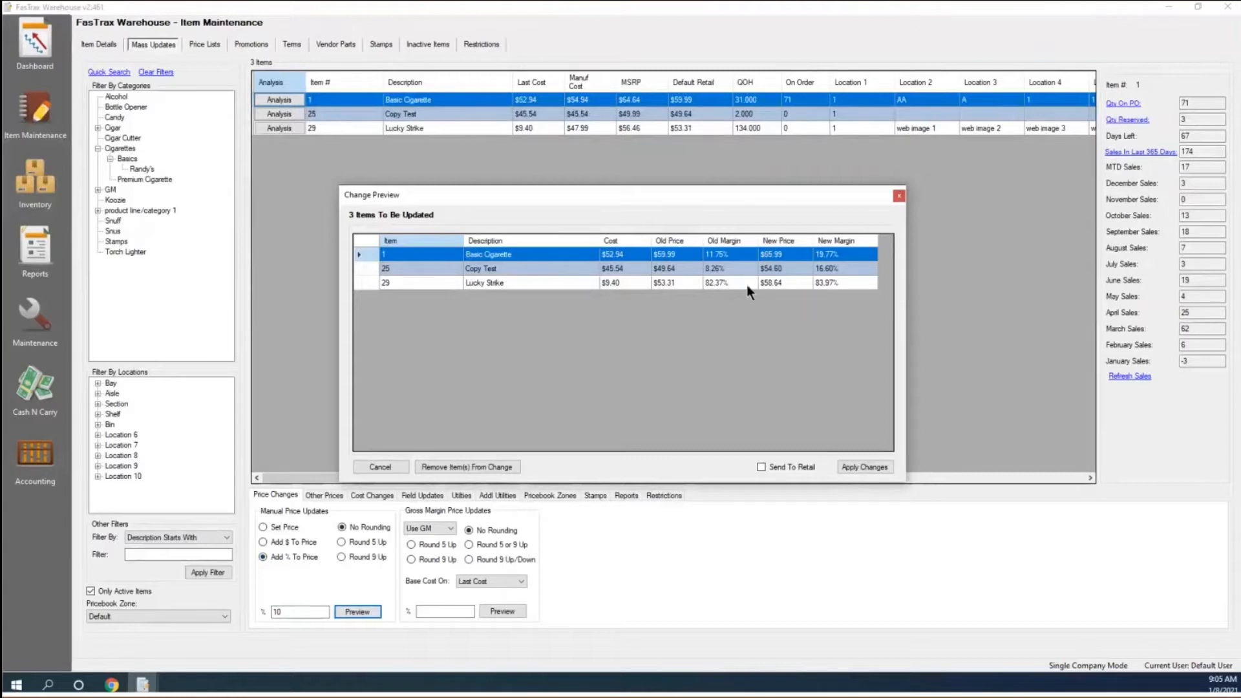
pyautogui.click(387, 468)
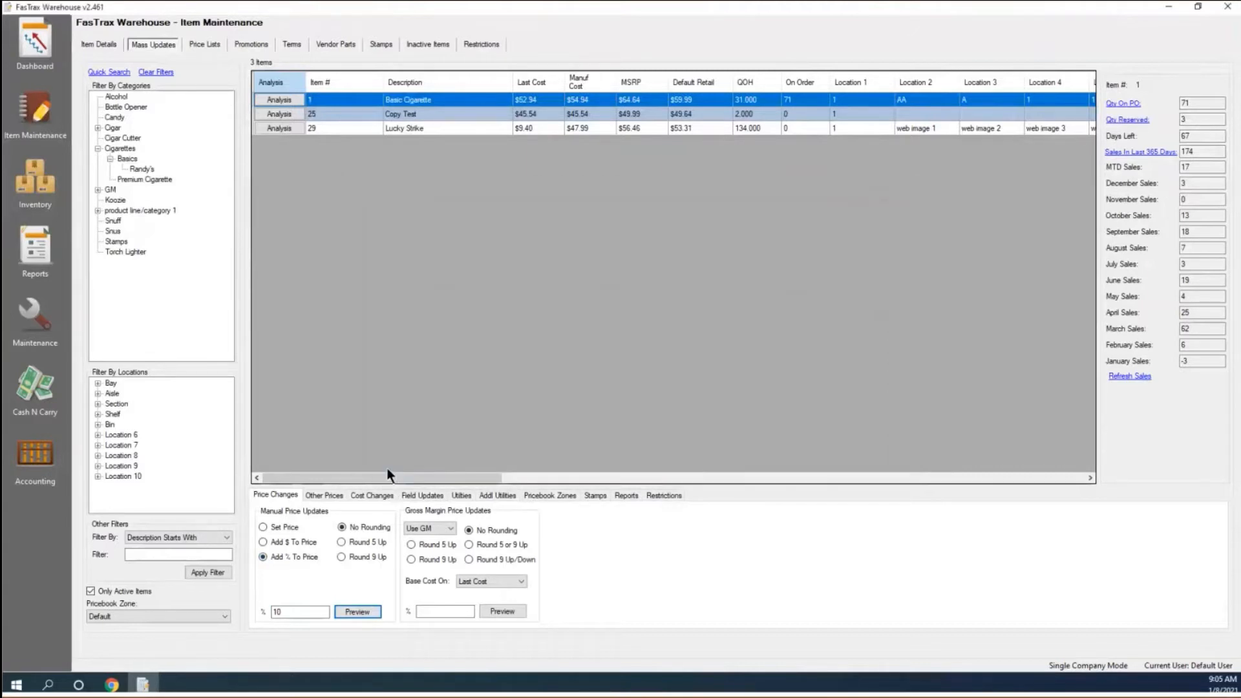
# Set the manual price rounding to Round 9 Up.
pyautogui.click(367, 554)
pyautogui.click(365, 529)
pyautogui.click(342, 558)
pyautogui.click(684, 114)
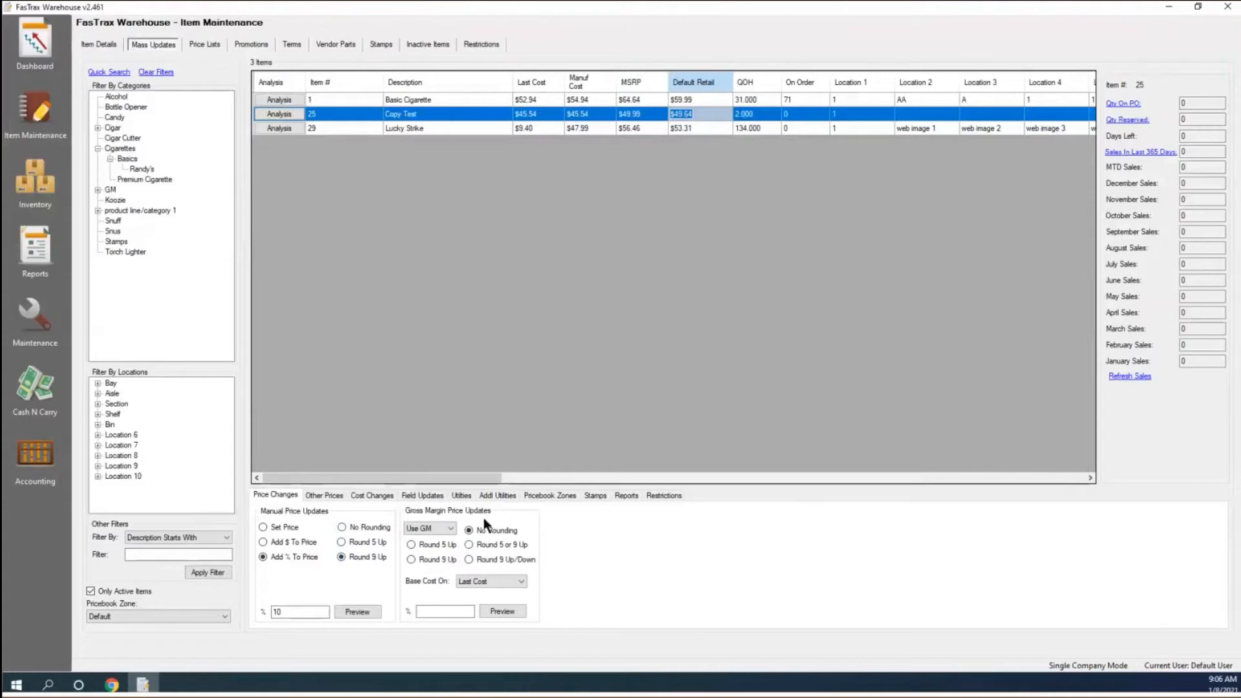
# Set the gross margin update to Use GM, based on Last Cost, 10%, with Round 9 Up.
pyautogui.click(451, 530)
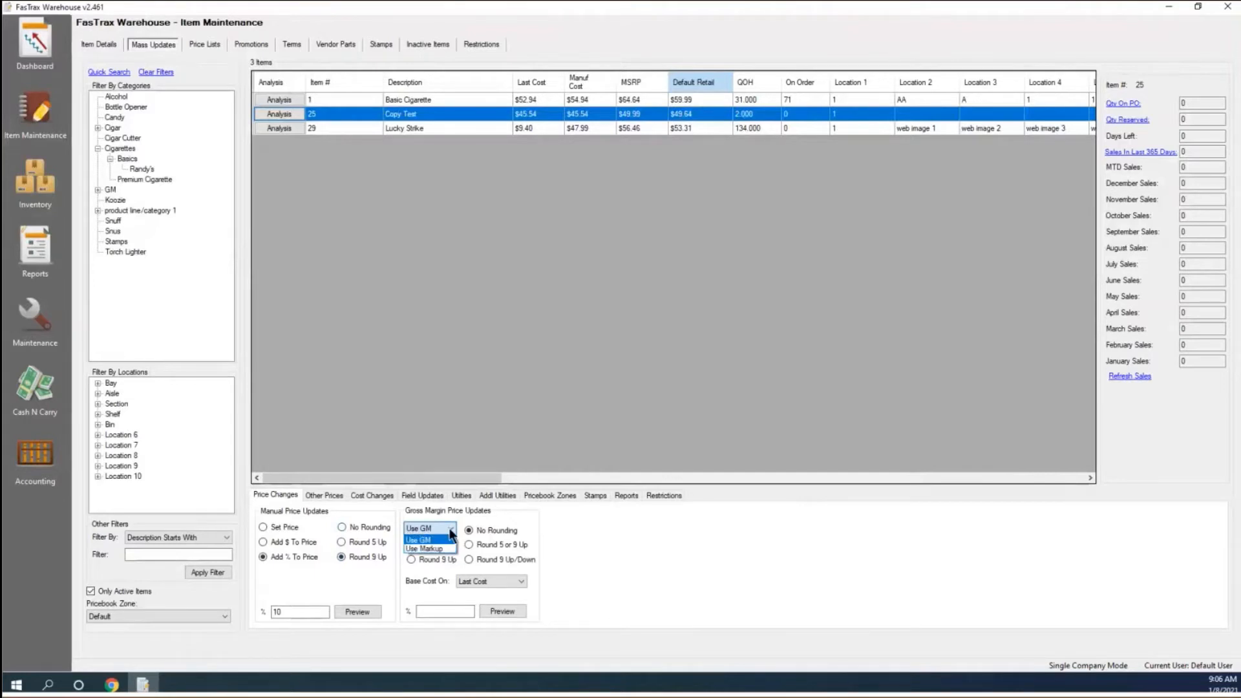
pyautogui.click(472, 529)
pyautogui.click(509, 582)
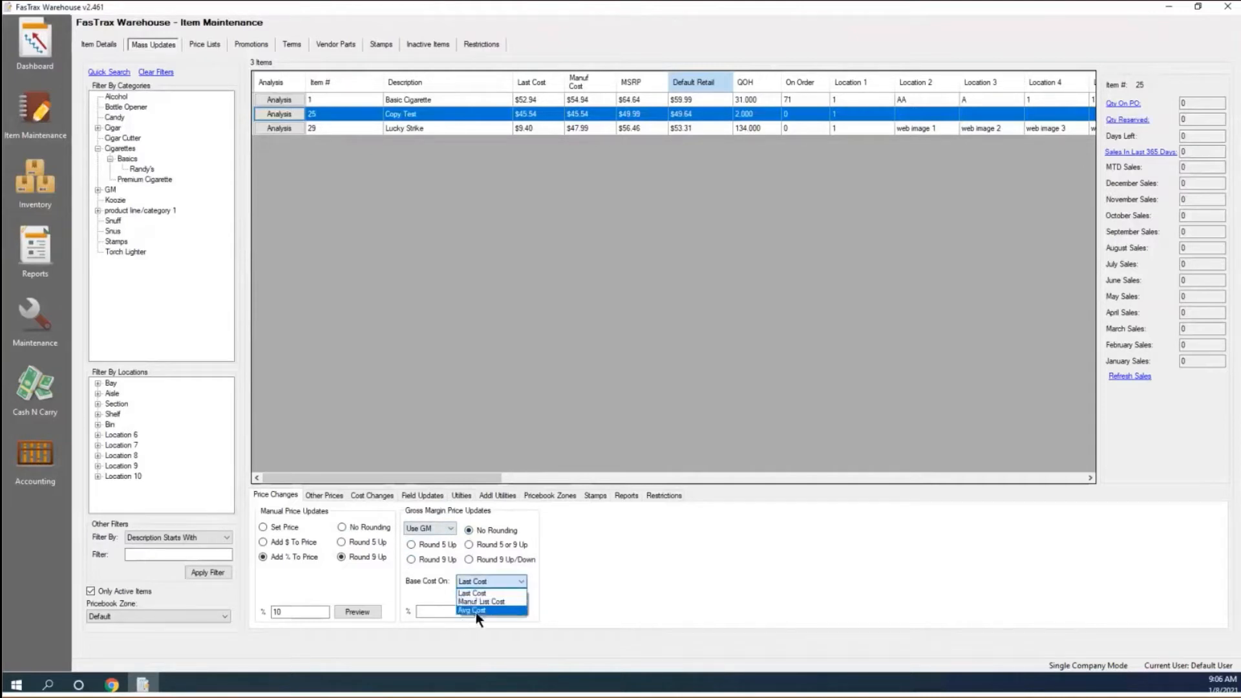
pyautogui.click(435, 592)
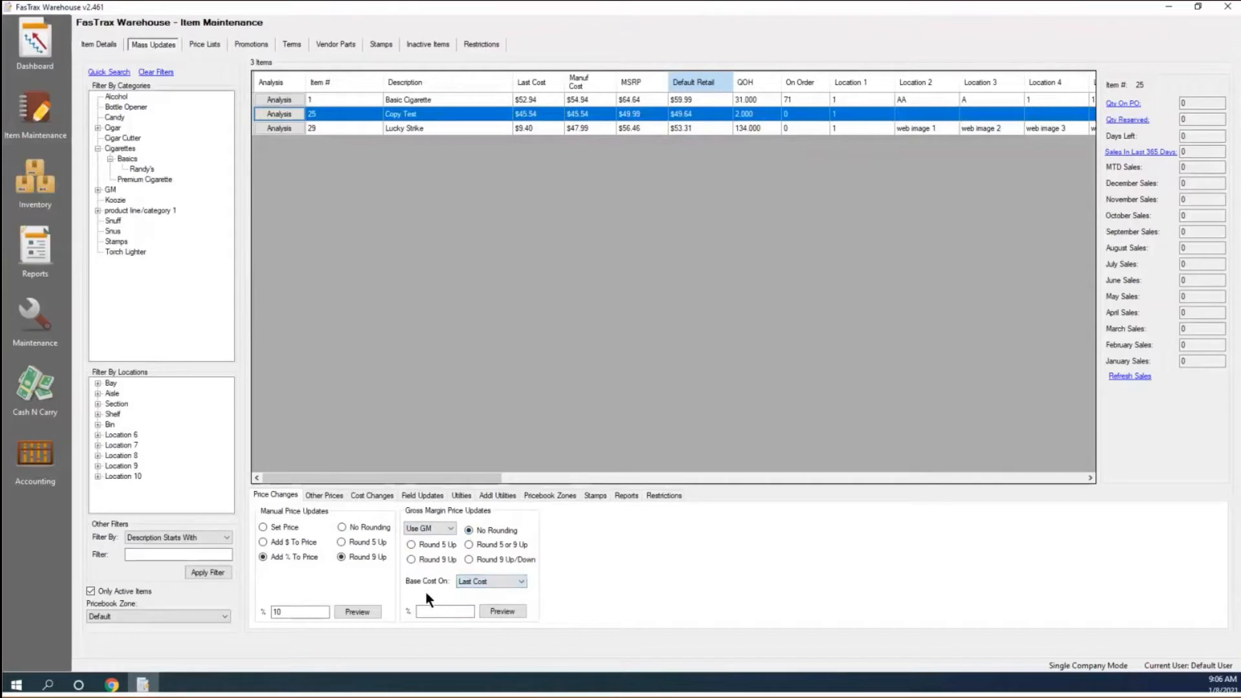
pyautogui.click(451, 529)
pyautogui.click(425, 579)
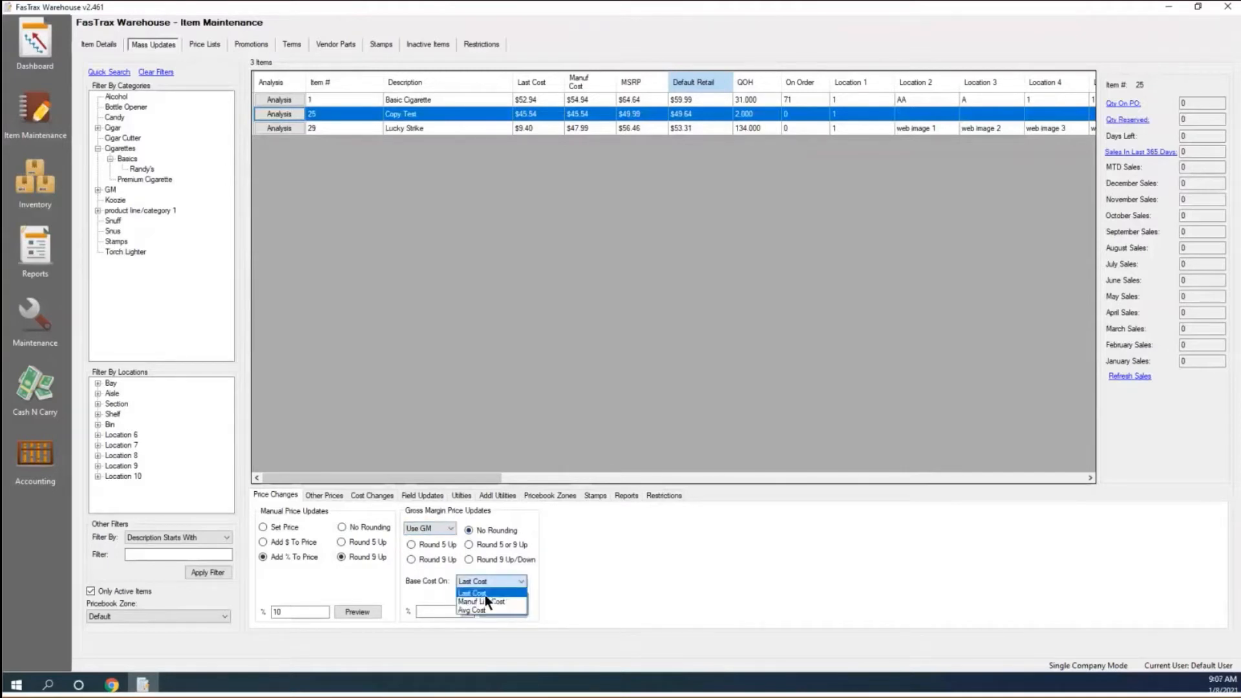
pyautogui.click(468, 592)
pyautogui.click(444, 611)
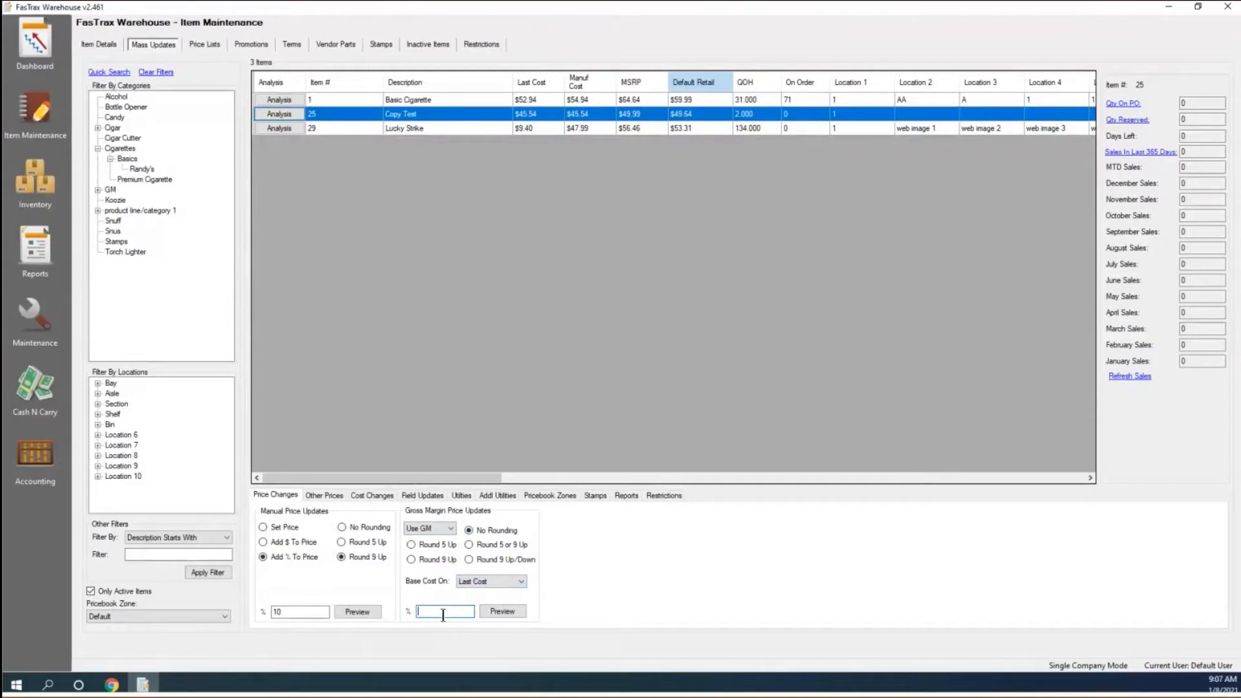
pyautogui.write('0')
pyautogui.click(411, 560)
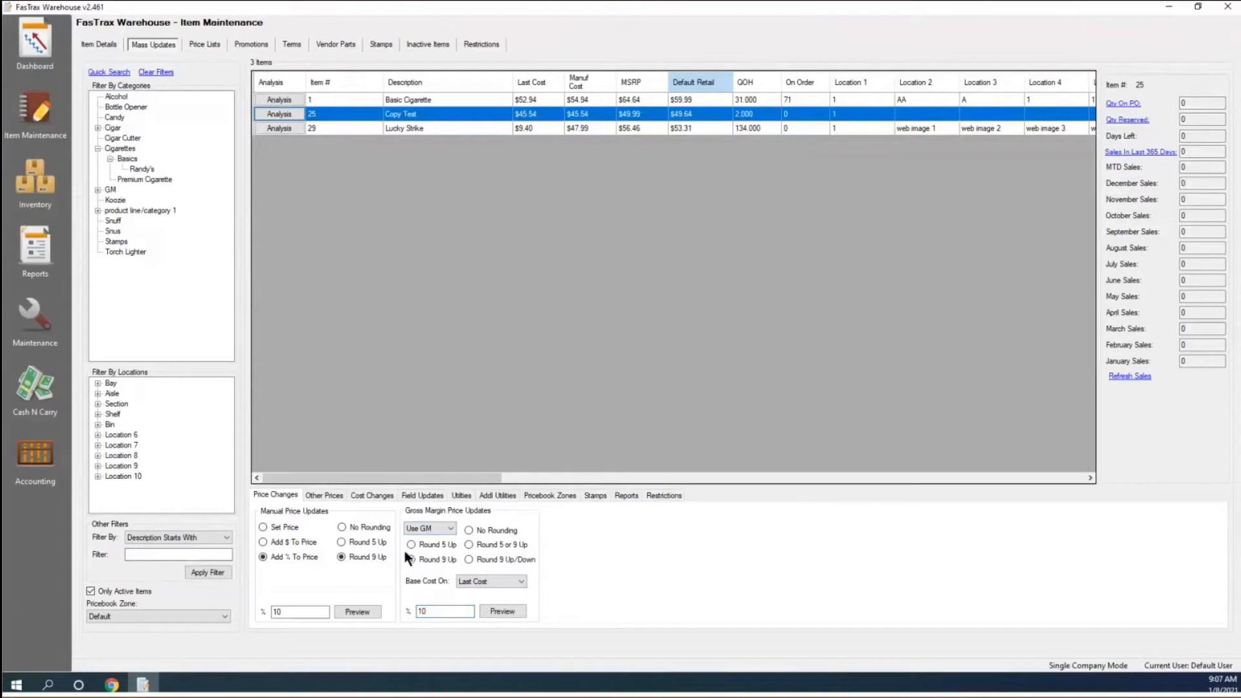
# Preview the gross margin prices ($58.89, $50.69, $10.49) and cancel without applying them.
pyautogui.click(512, 611)
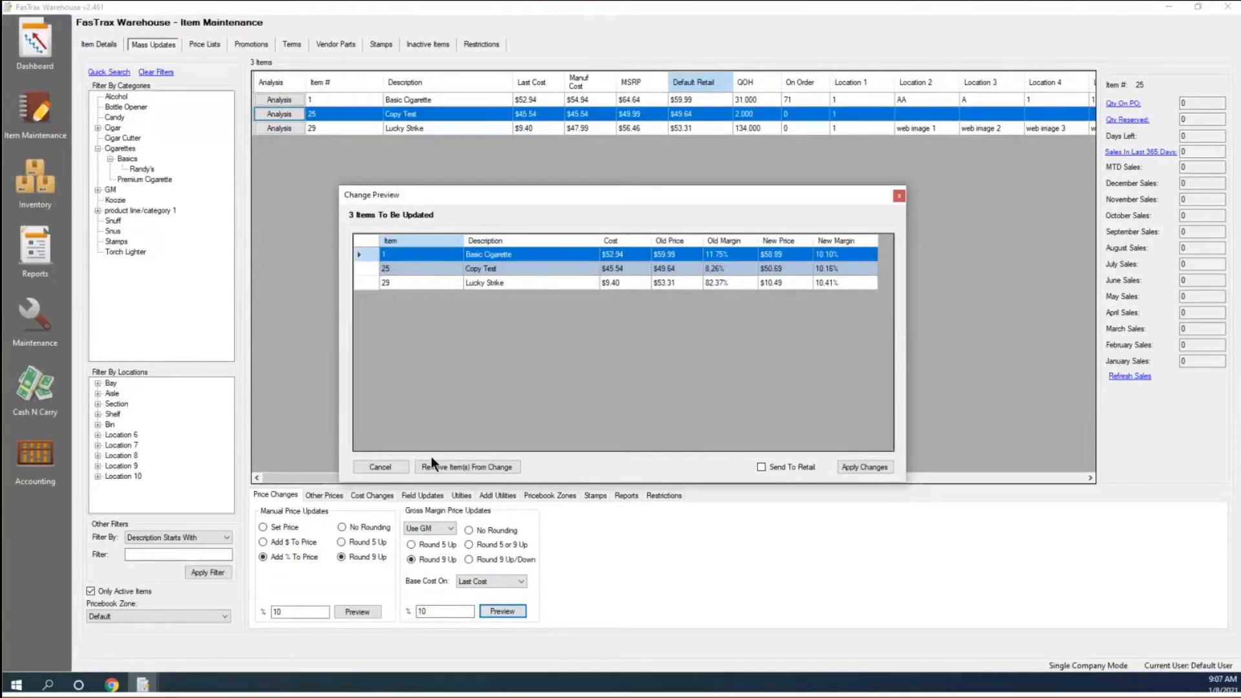
pyautogui.click(381, 467)
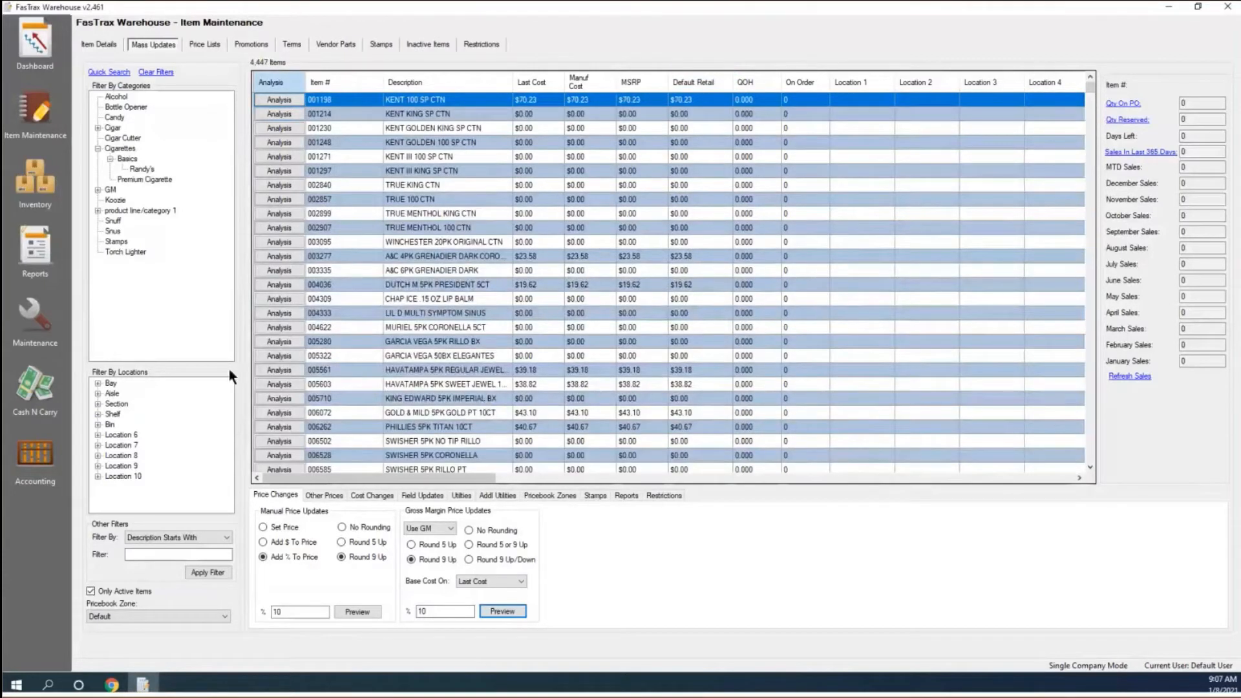
# From the Other Prices tab, open Item Details for KENT GOLDEN 100 SP CTN (001248).
pyautogui.click(321, 495)
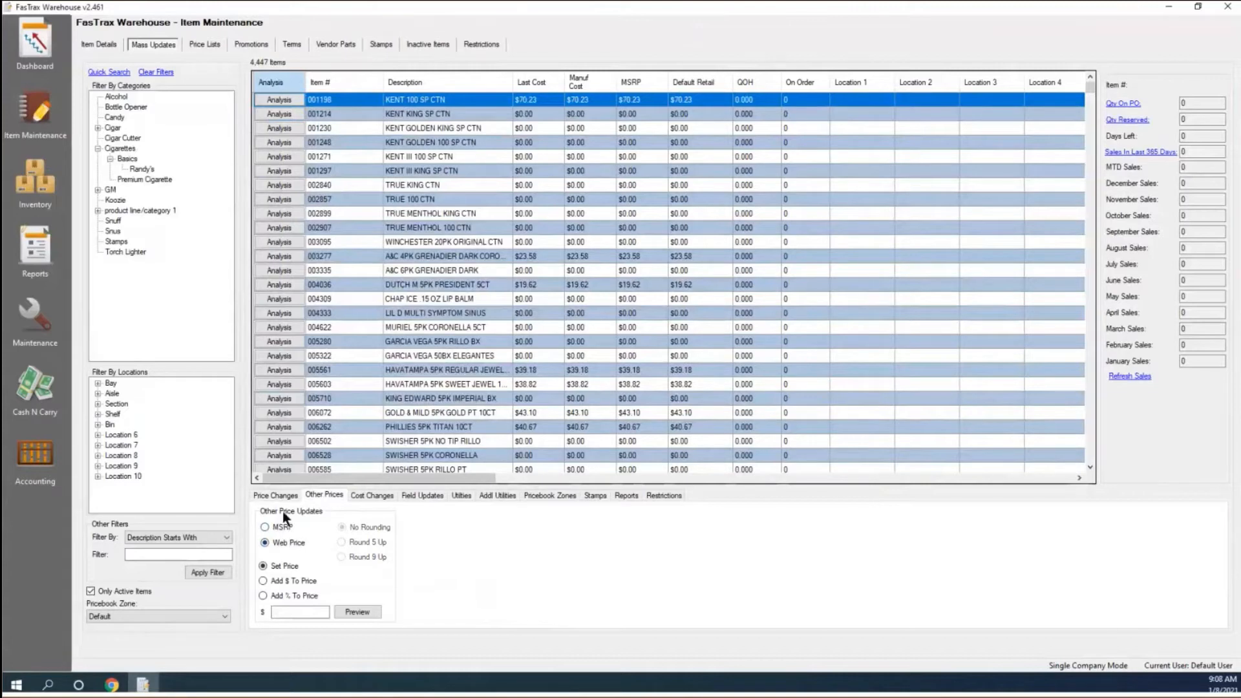
pyautogui.doubleClick(396, 144)
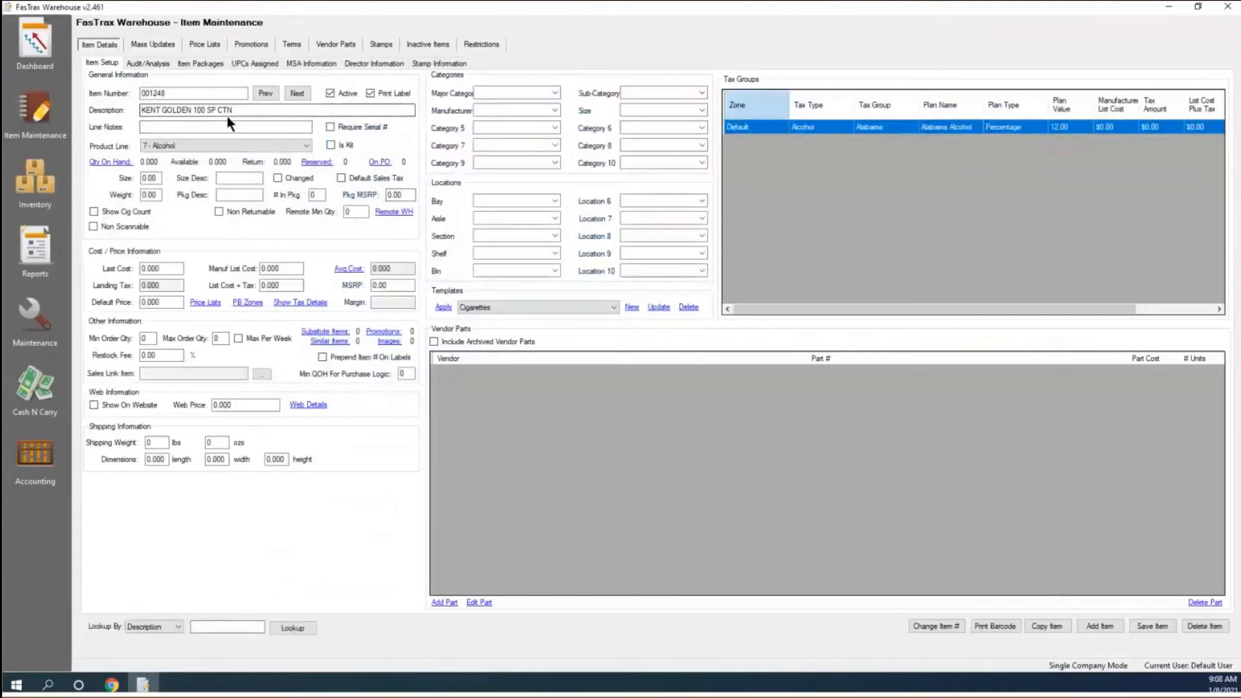
# Check the item's MSRP and web price, then set Other Prices to a Web Price percentage increase.
pyautogui.click(399, 285)
pyautogui.doubleClick(399, 285)
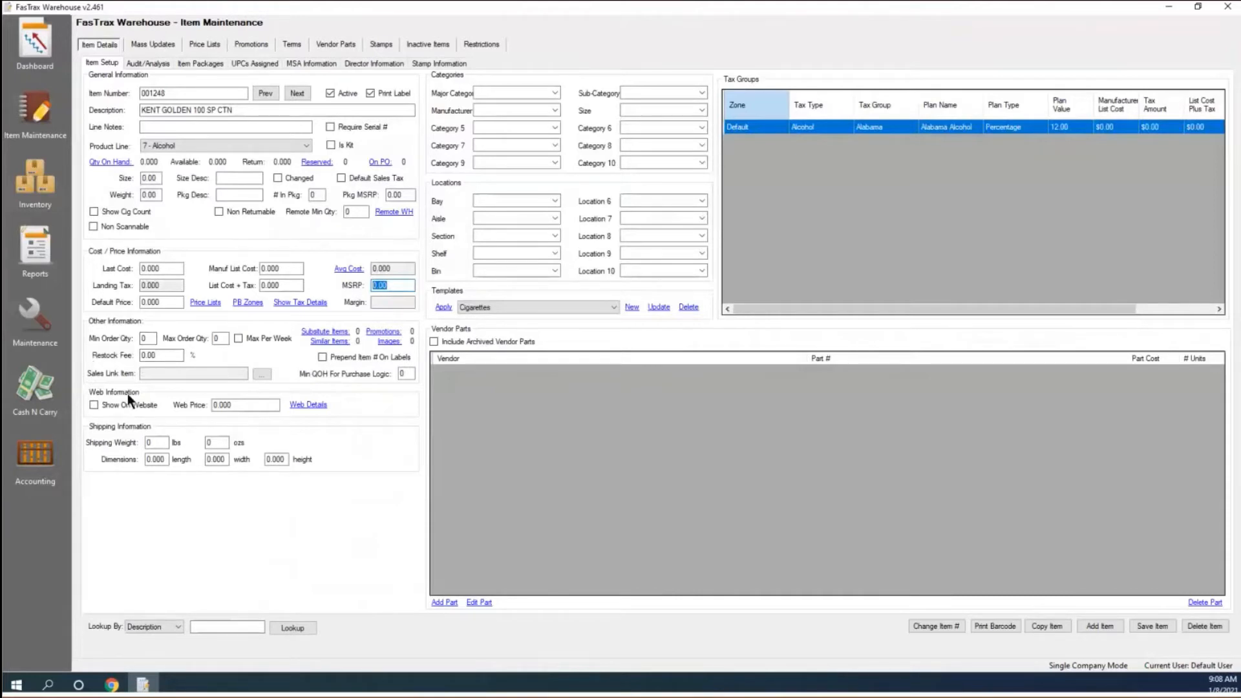
pyautogui.click(243, 405)
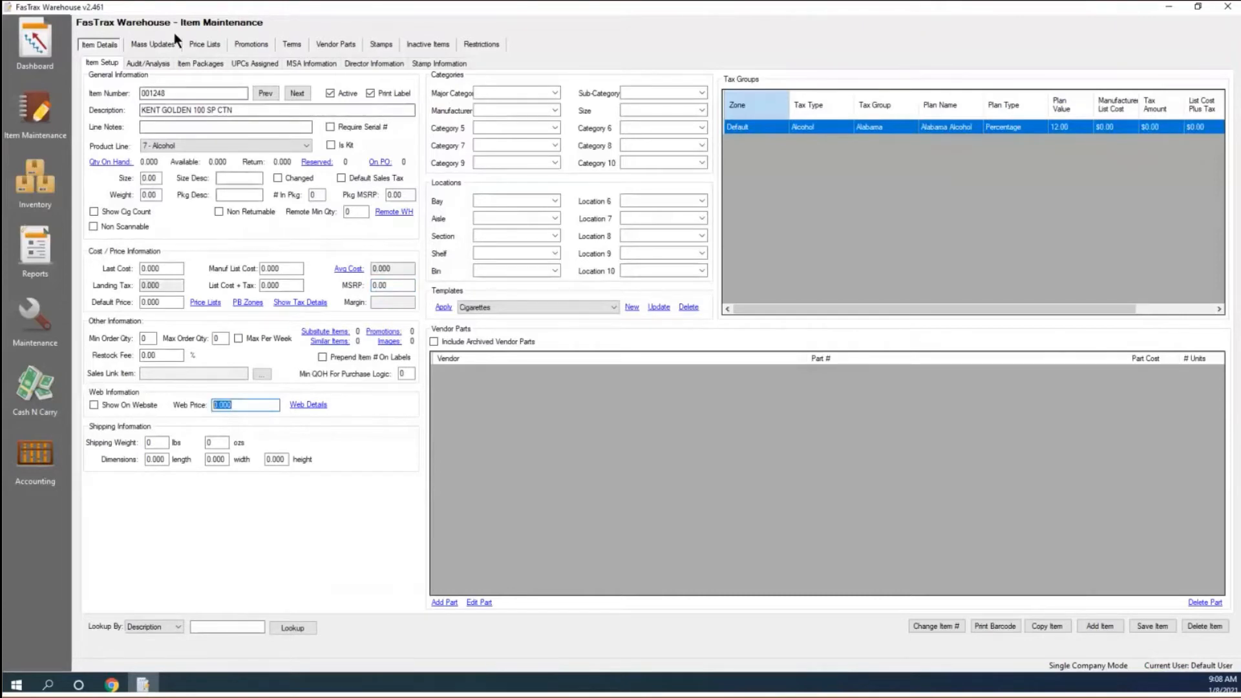
pyautogui.click(160, 43)
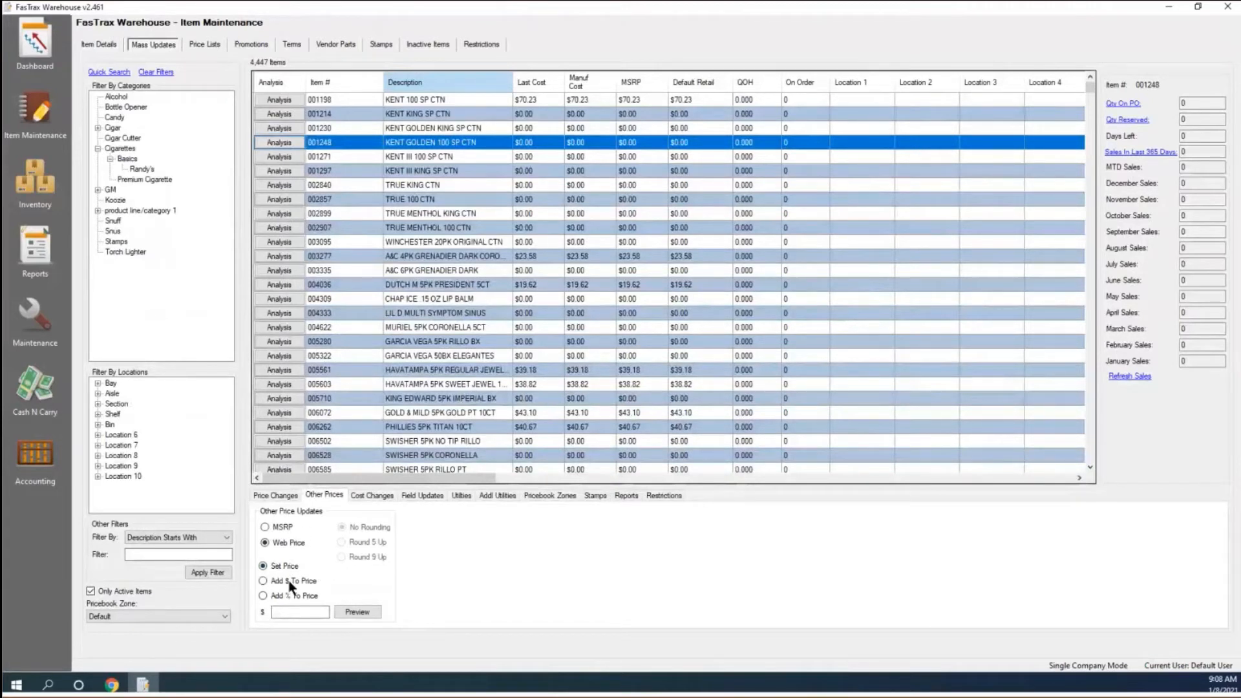
pyautogui.click(263, 580)
# Set up a Set Manuf List Cost cost change with Apply To Vendor Parts ticked.
pyautogui.click(369, 496)
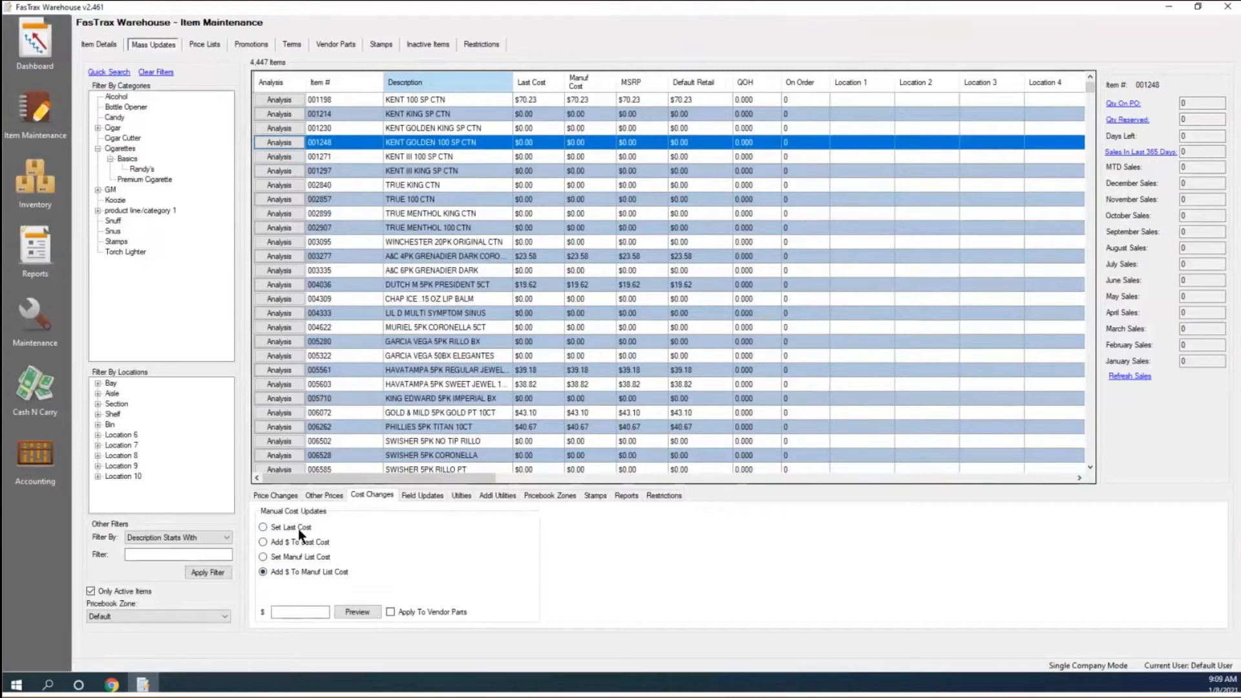
pyautogui.click(263, 557)
pyautogui.click(390, 611)
pyautogui.click(390, 611)
# Open KENT GOLDEN 100 SP CTN's details and view the Major Category and Bay choices without changing them.
pyautogui.doubleClick(425, 142)
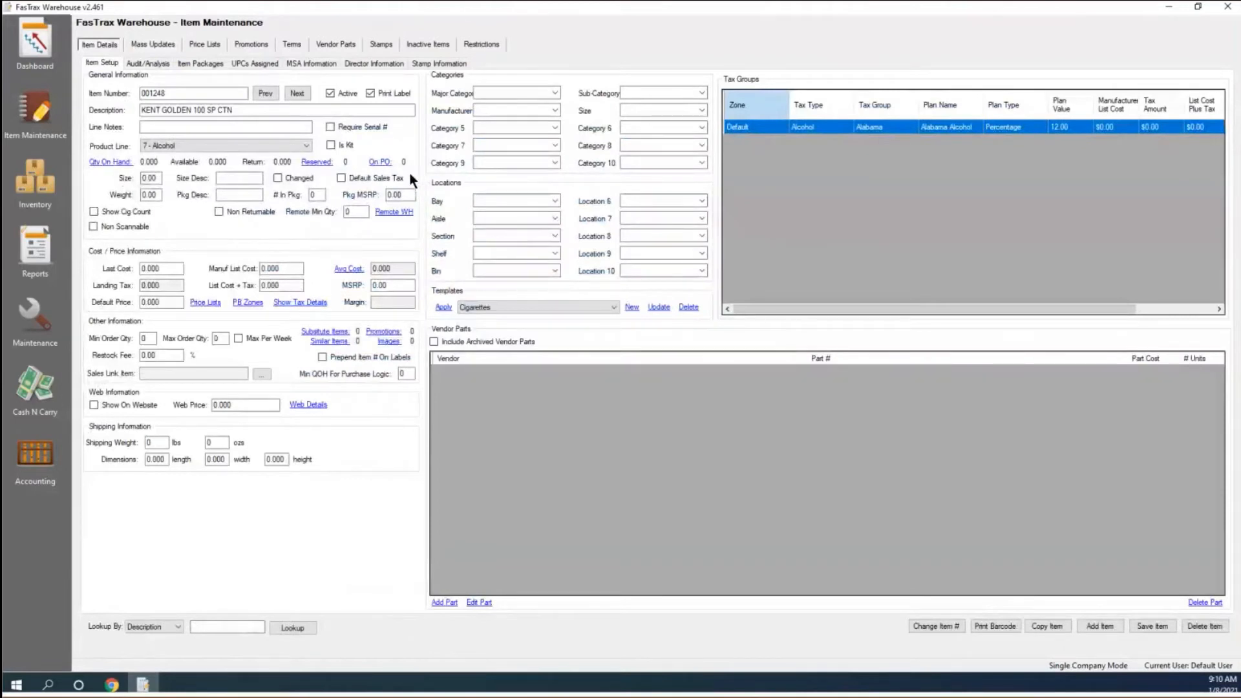
pyautogui.click(555, 93)
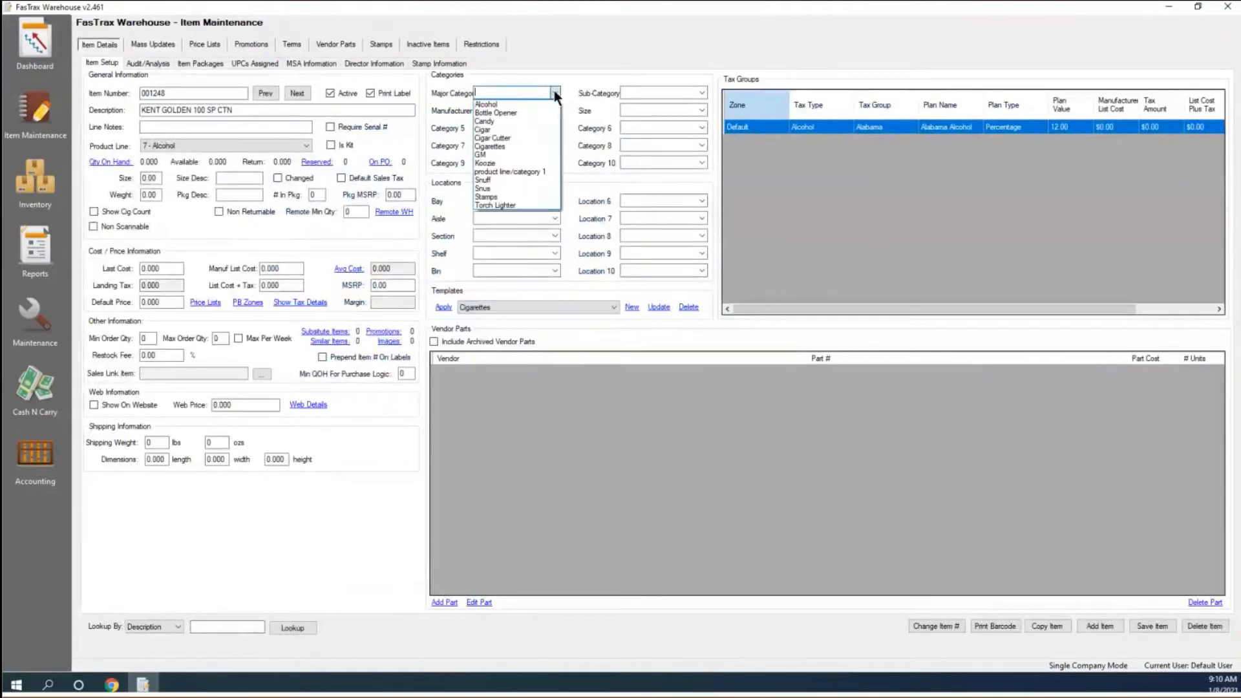
pyautogui.click(573, 120)
pyautogui.click(554, 201)
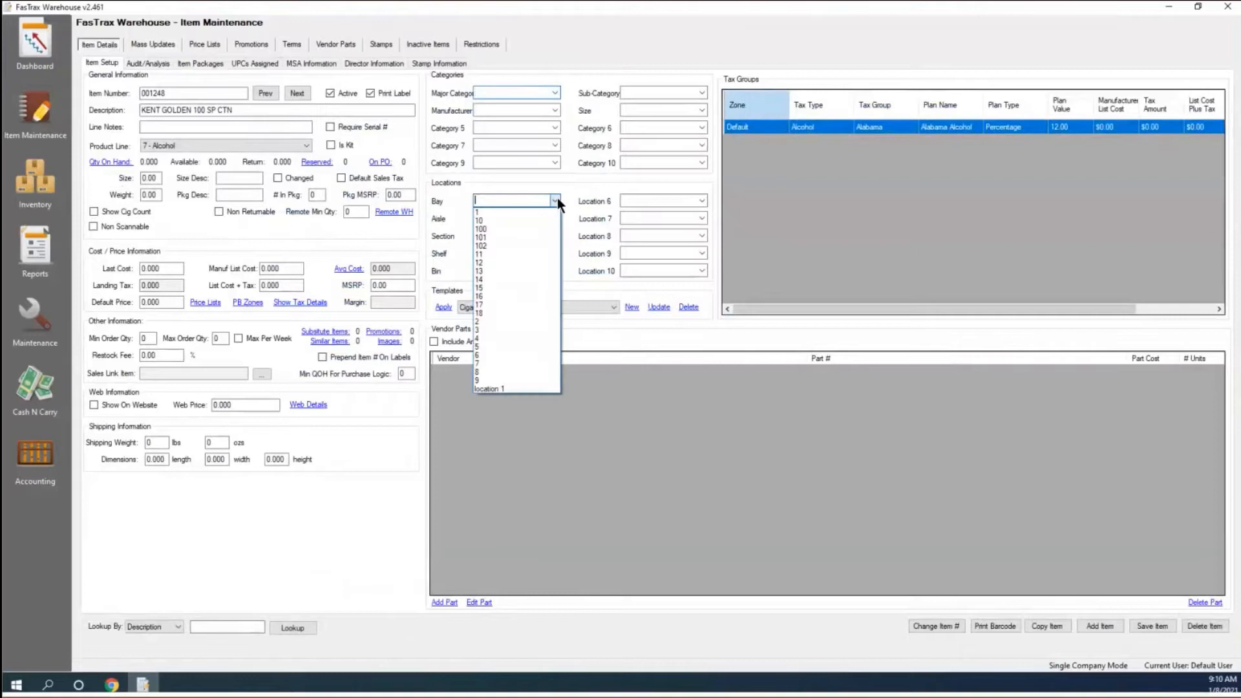
pyautogui.click(628, 323)
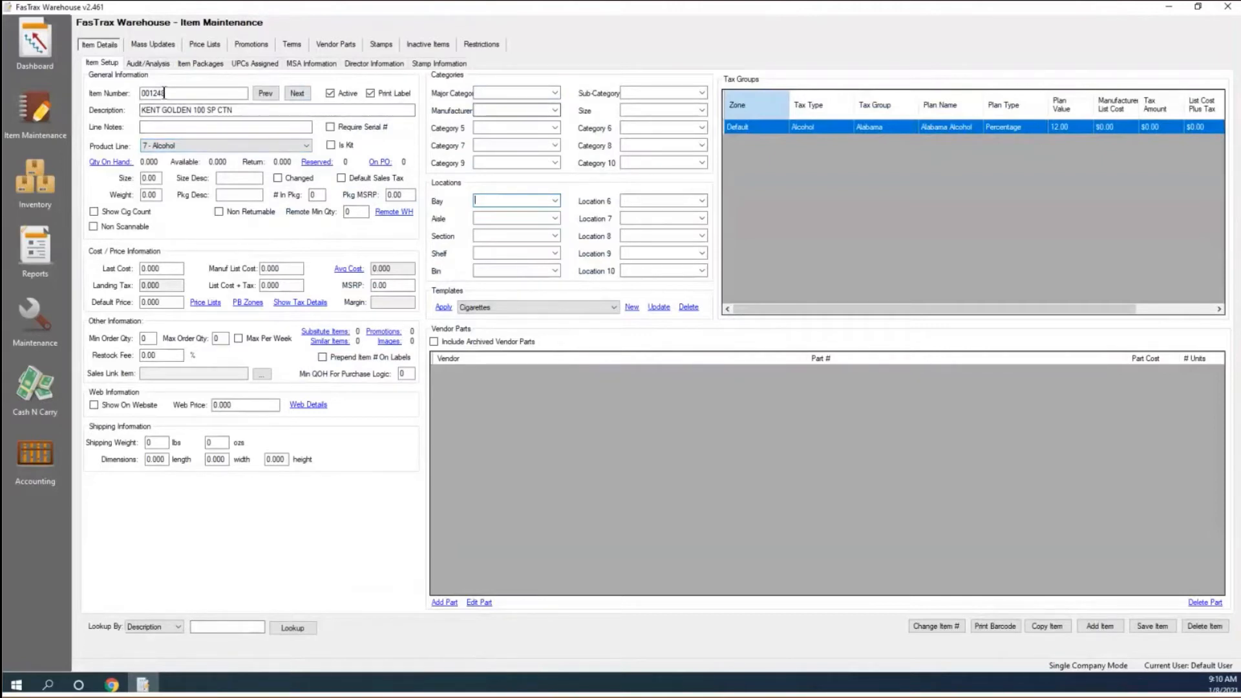
# Under Field Updates, filter the list to the KENT items 001198 through 001297.
pyautogui.click(149, 43)
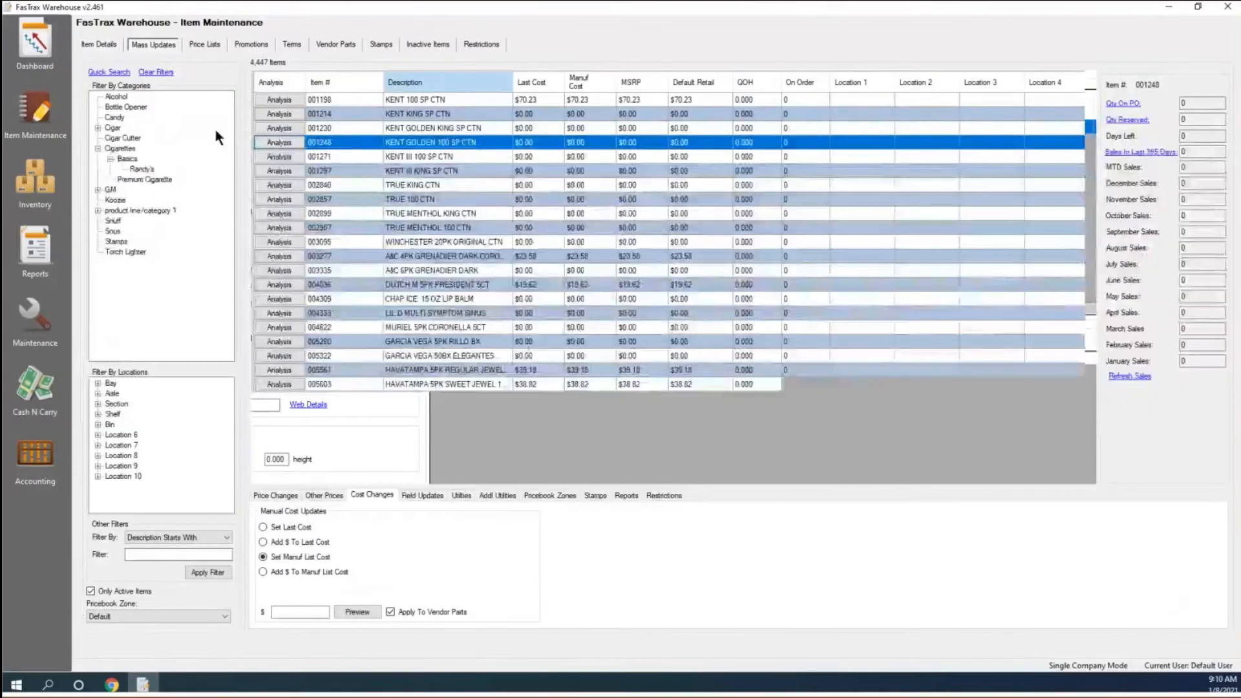
pyautogui.click(427, 495)
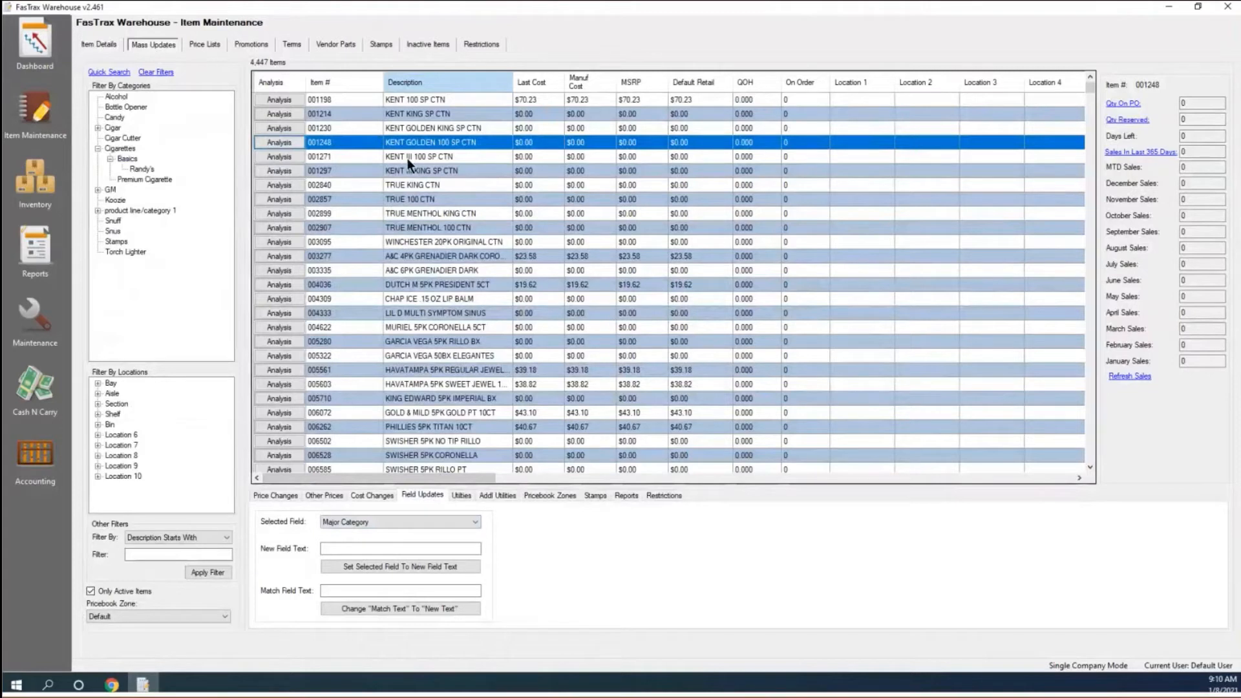
pyautogui.click(393, 100)
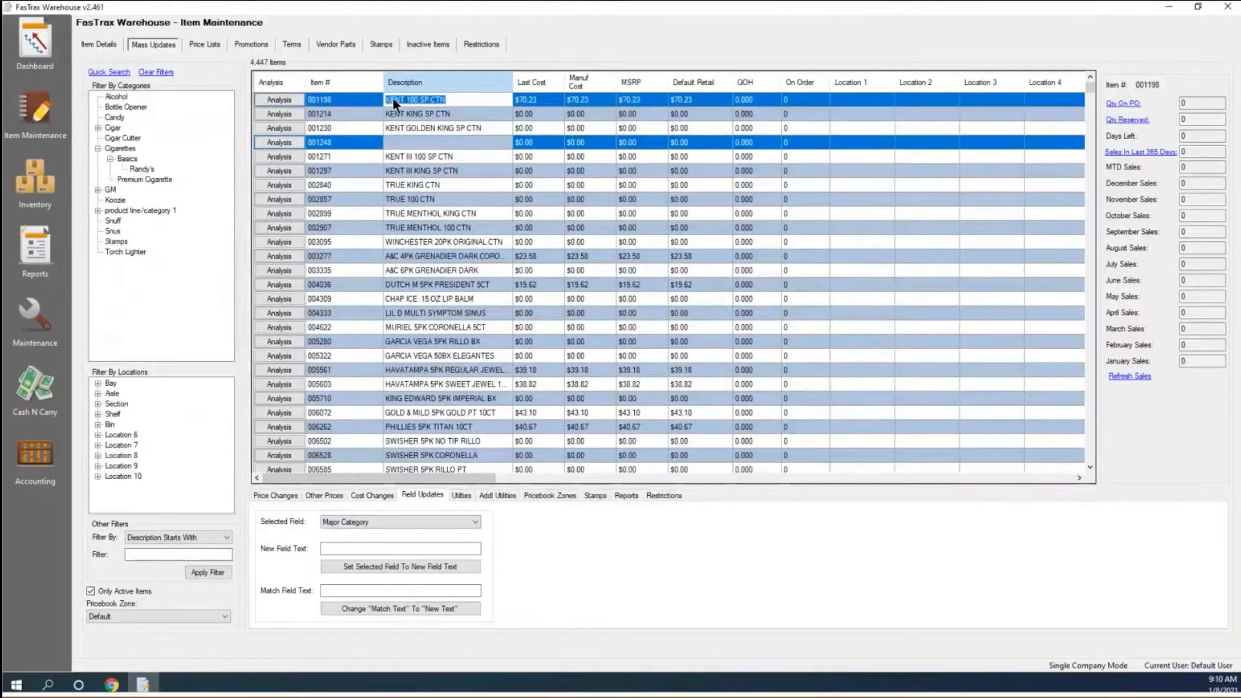
pyautogui.keyDown('shift'); pyautogui.click(416, 168); pyautogui.keyUp('shift')
pyautogui.rightClick(402, 139)
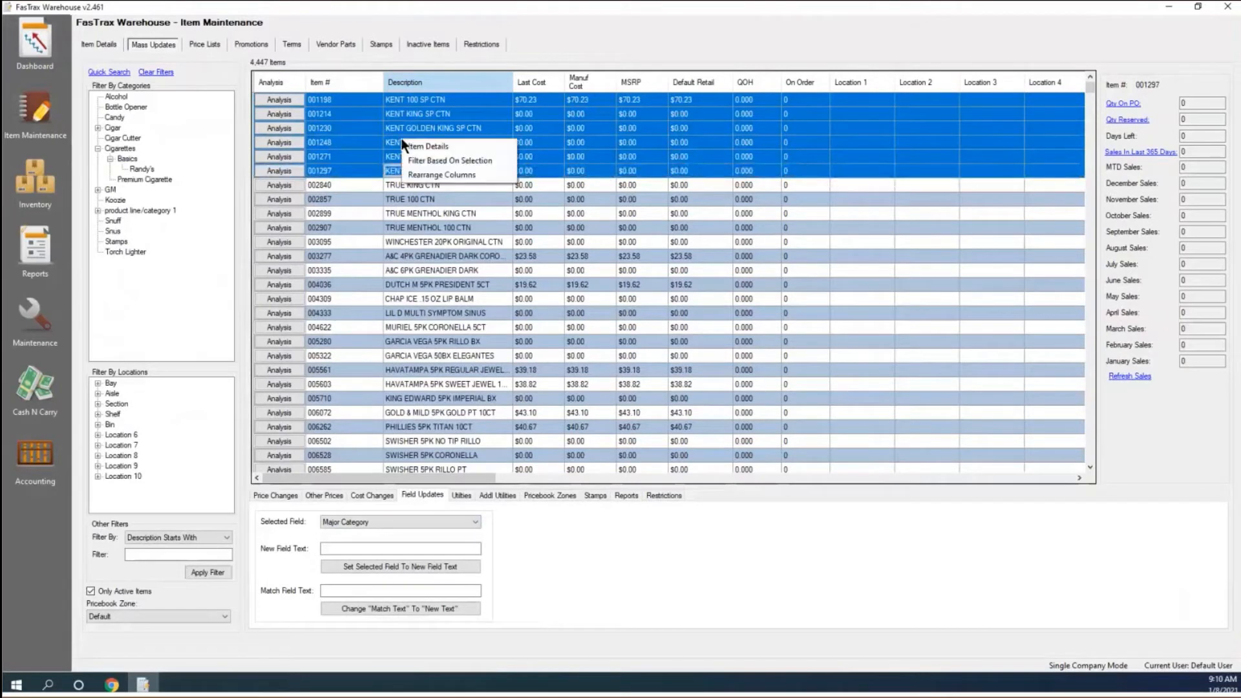
pyautogui.click(435, 161)
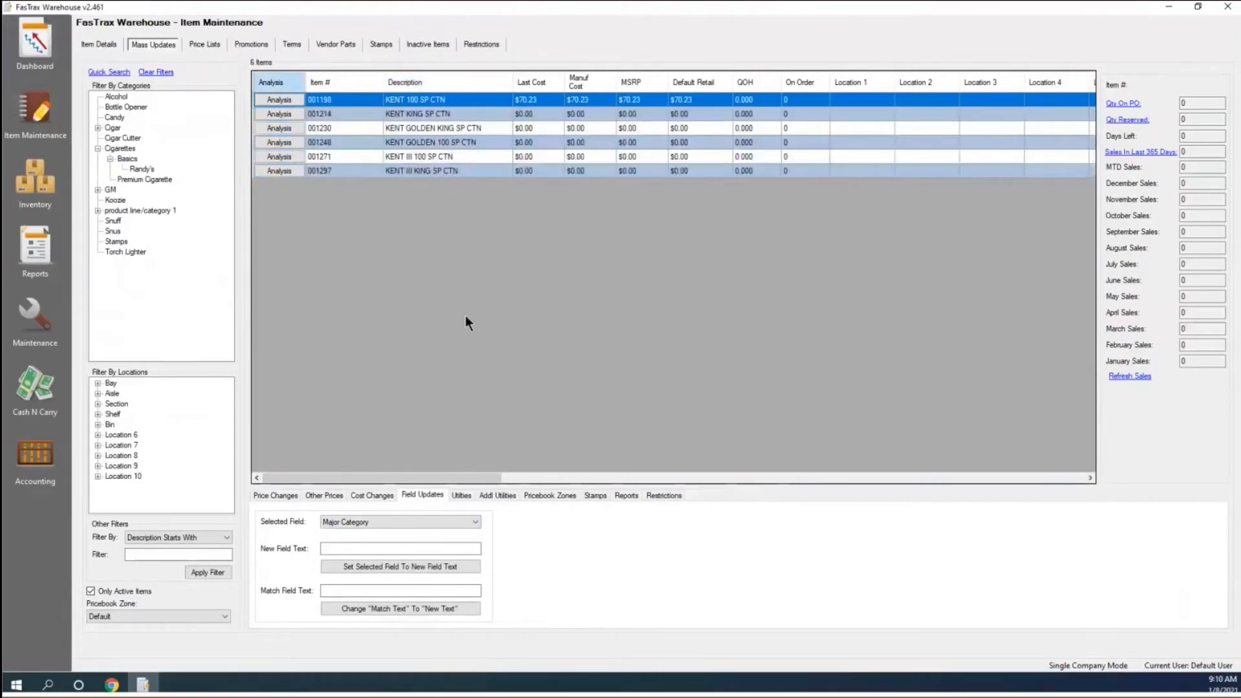
# Choose Bay as the field, set it to 3 for all listed KENT items, and confirm.
pyautogui.click(474, 521)
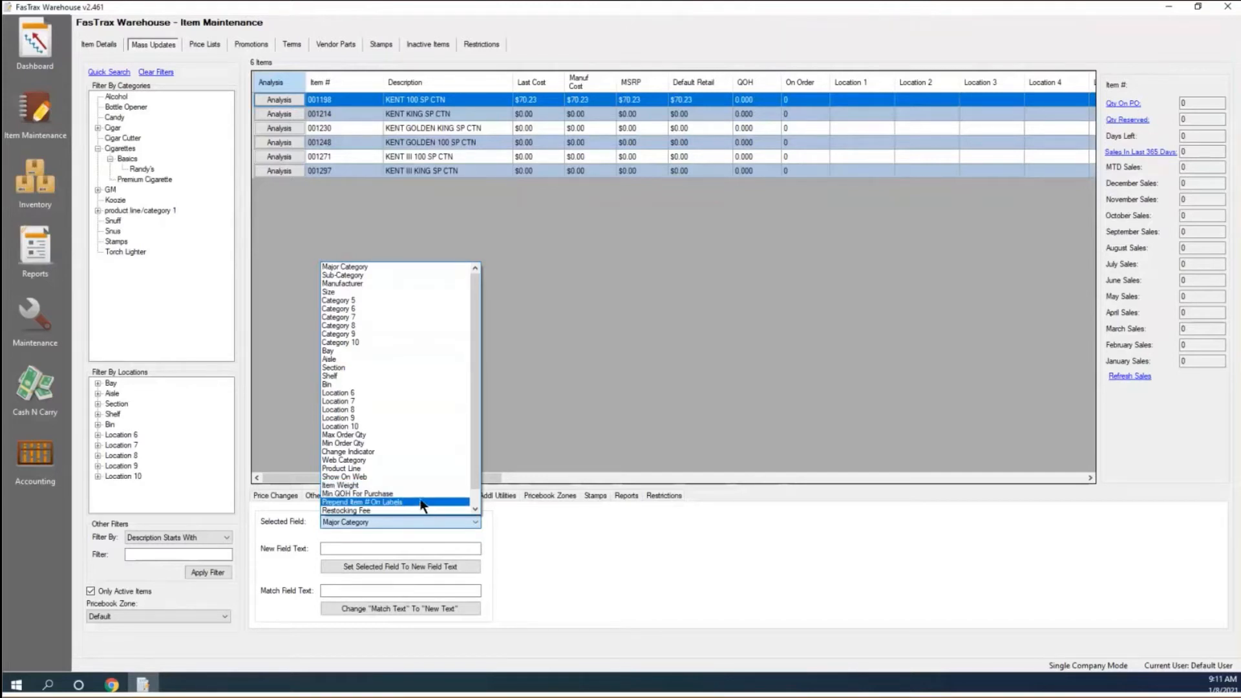
pyautogui.scroll(-1, 409, 517)
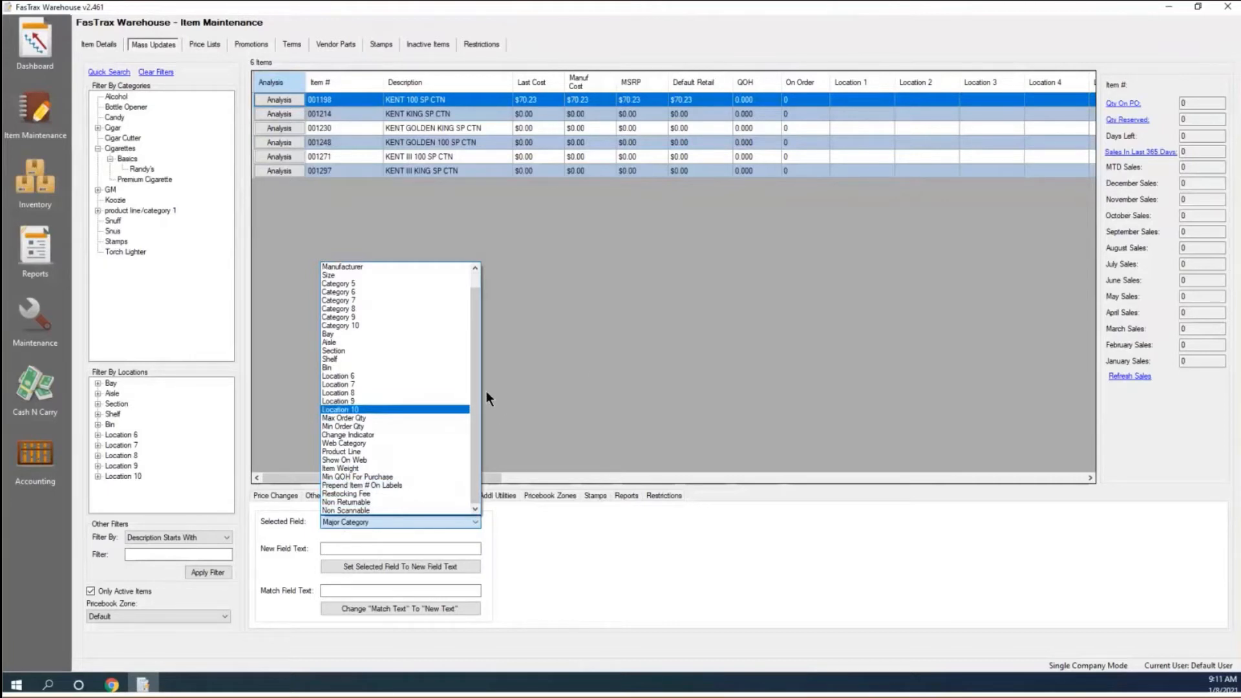
pyautogui.click(330, 335)
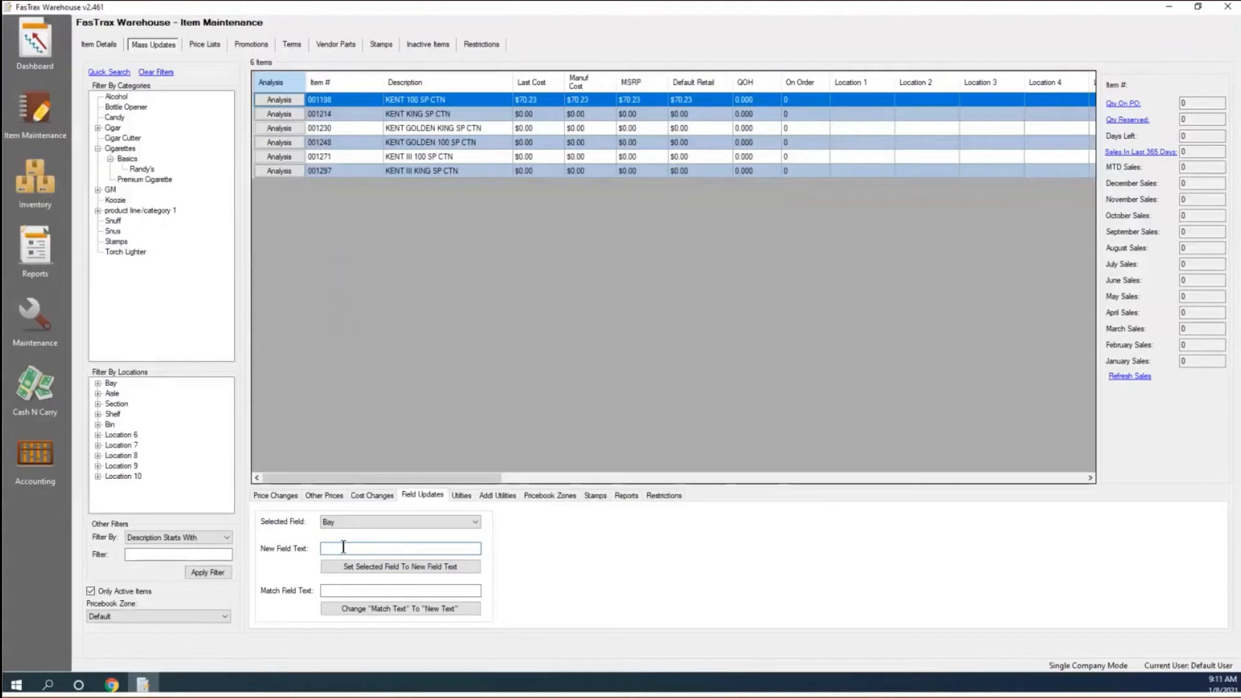
pyautogui.write('3')
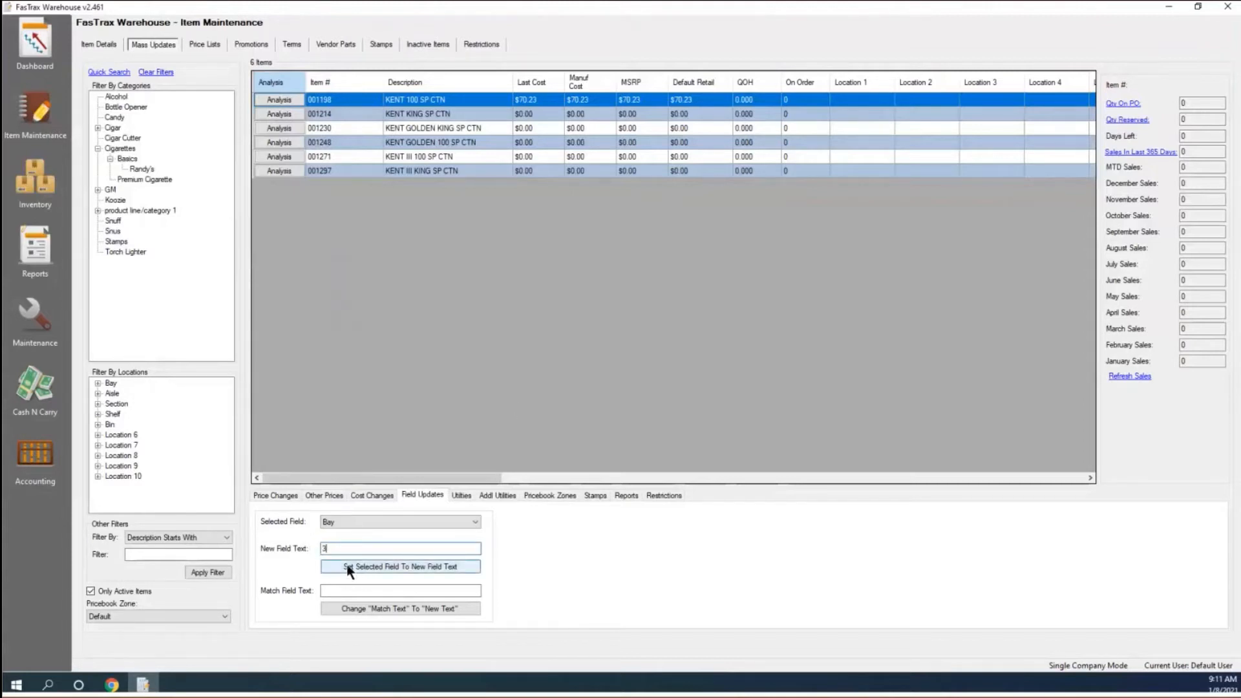
pyautogui.click(406, 566)
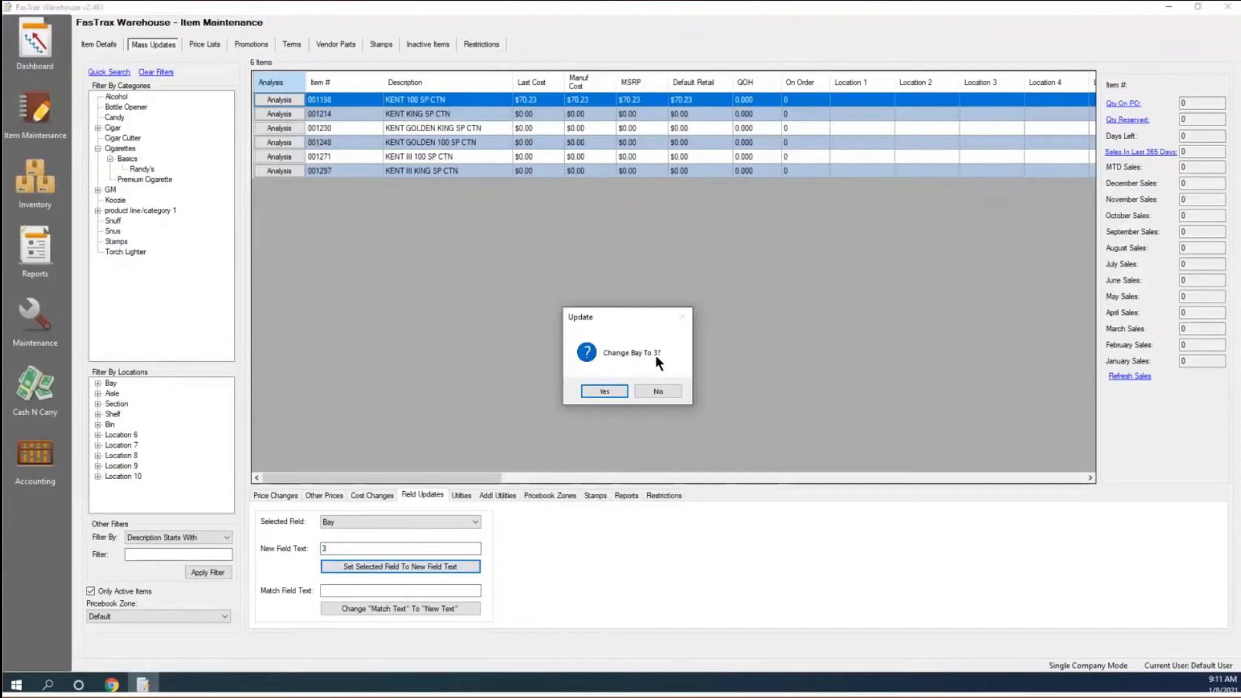
pyautogui.click(604, 392)
pyautogui.click(642, 385)
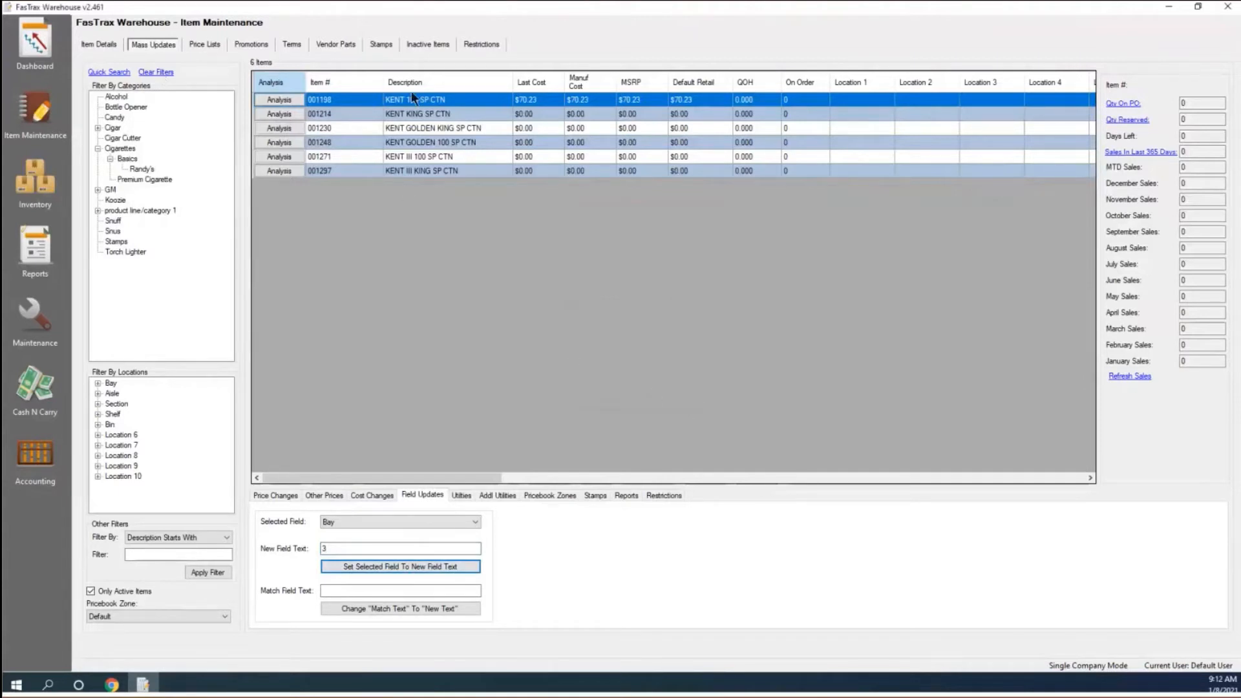
# Open item 001198 KENT 100 SP CTN and verify its Bay reads 3.
pyautogui.doubleClick(359, 102)
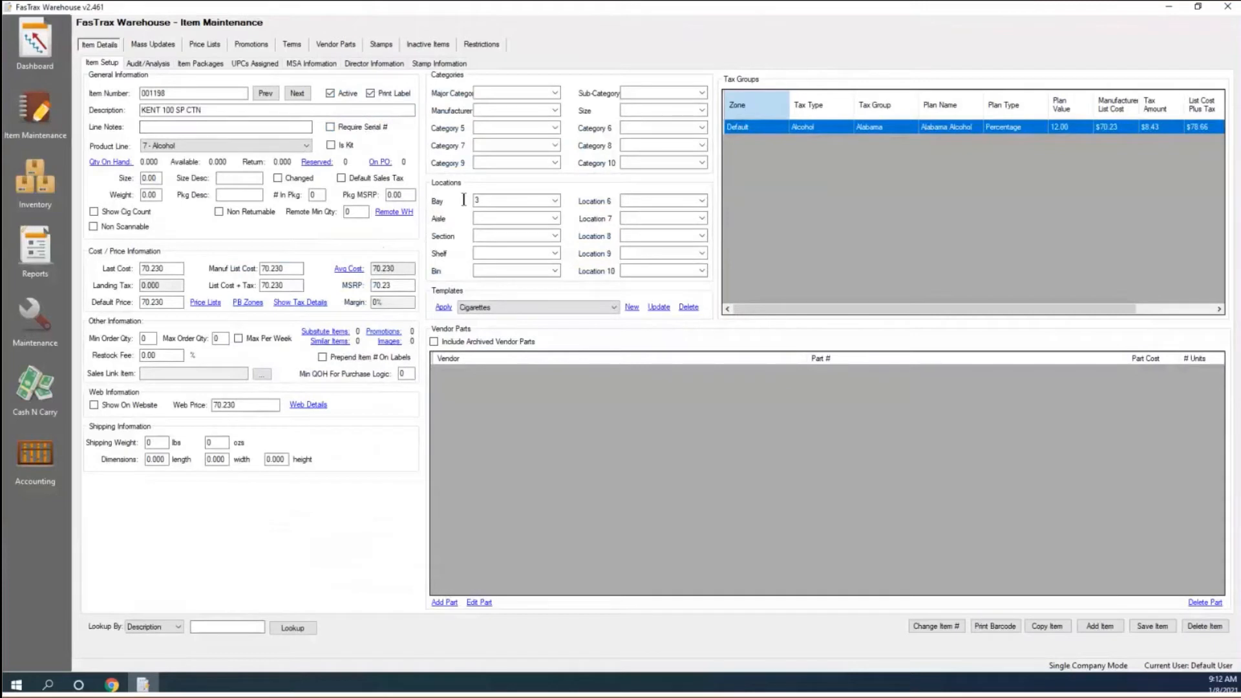
pyautogui.click(554, 200)
pyautogui.click(553, 200)
# Verify Location 1 reads 3 on each KENT carton row, then open the Selected Field list.
pyautogui.click(157, 45)
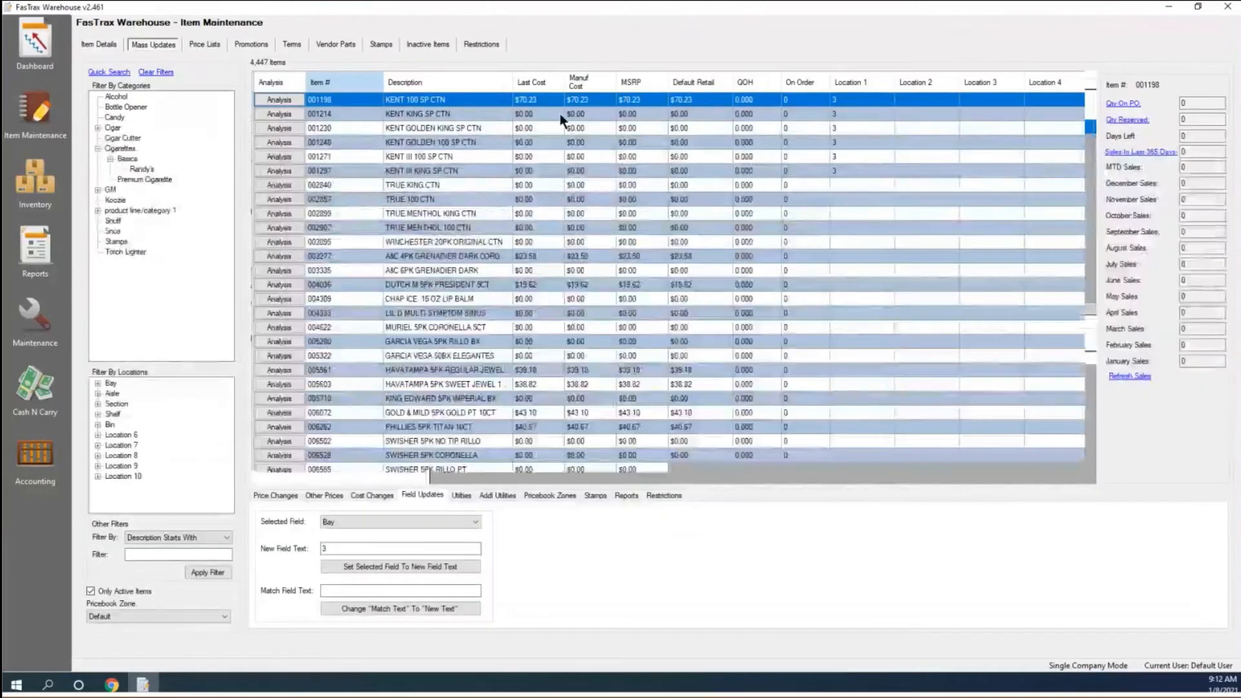
pyautogui.click(841, 112)
pyautogui.click(843, 129)
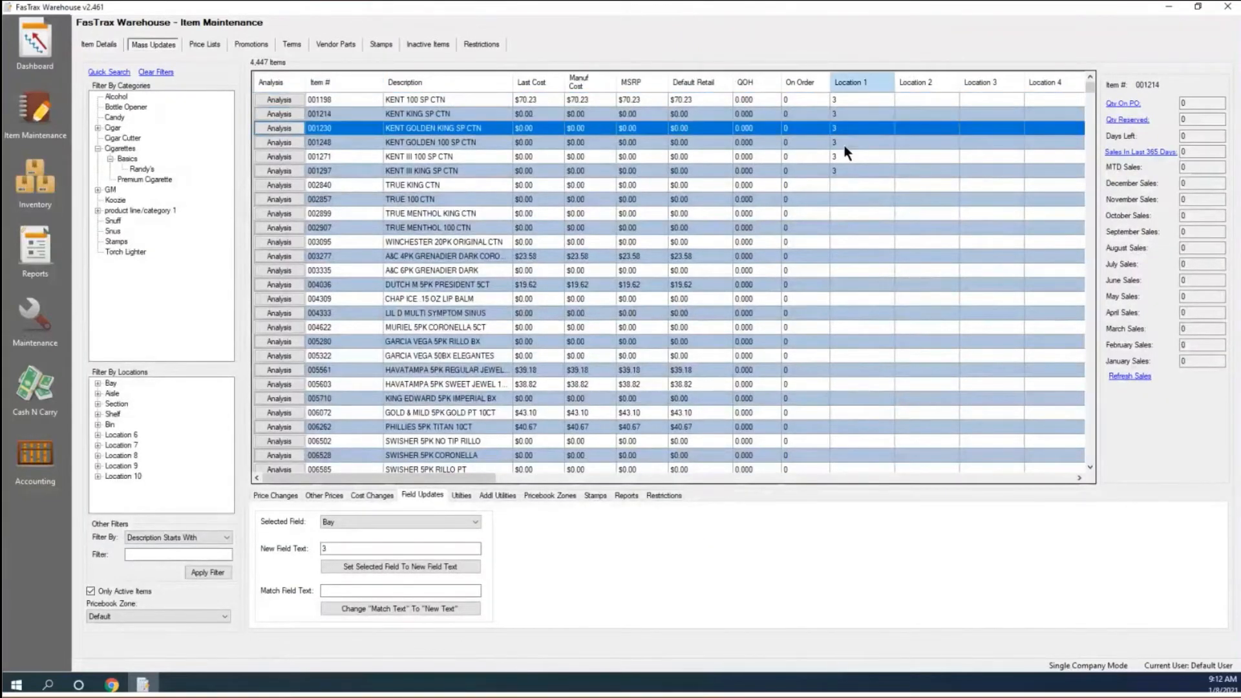
pyautogui.click(844, 144)
pyautogui.click(847, 157)
pyautogui.click(847, 171)
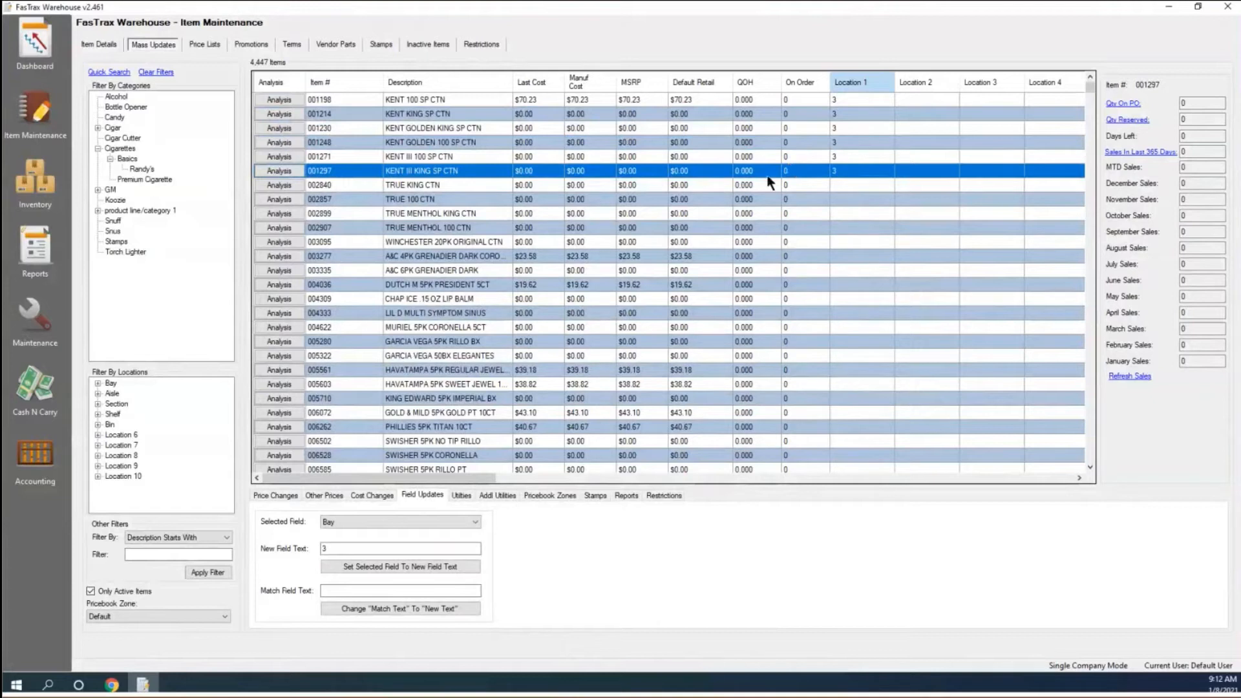
pyautogui.click(476, 525)
pyautogui.scroll(1, 379, 314)
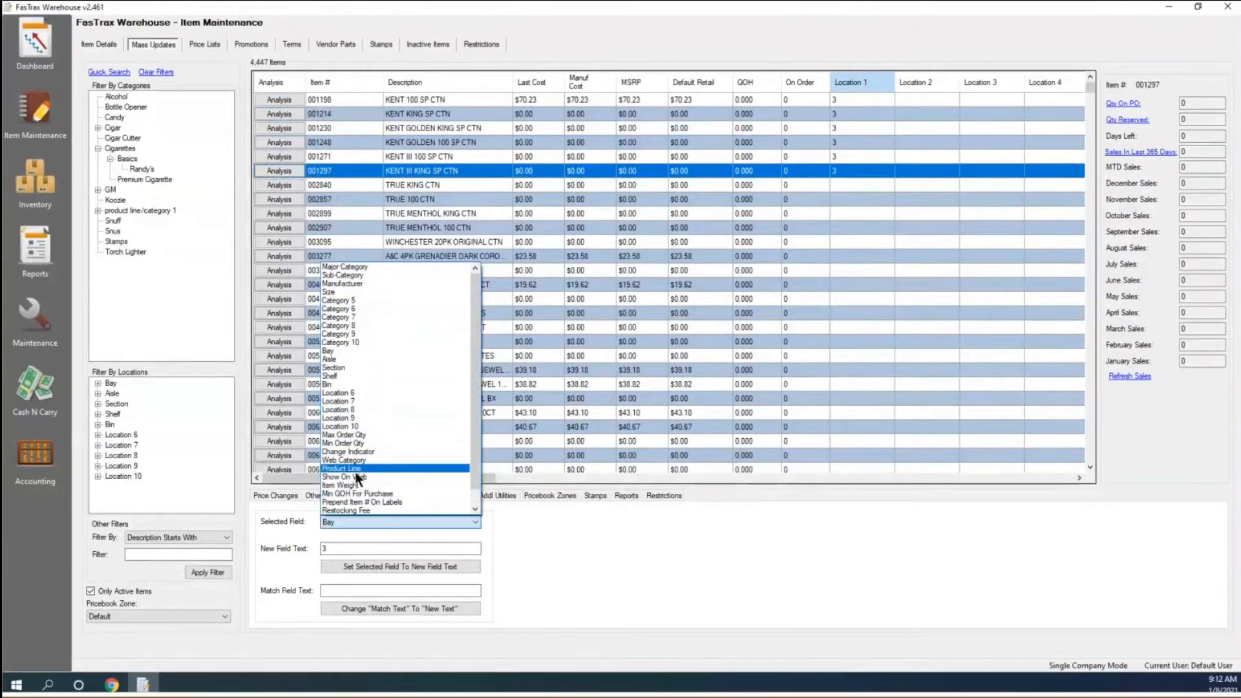
# Close the field list with Bay still chosen and show the mass-update Utilities panel.
pyautogui.click(548, 540)
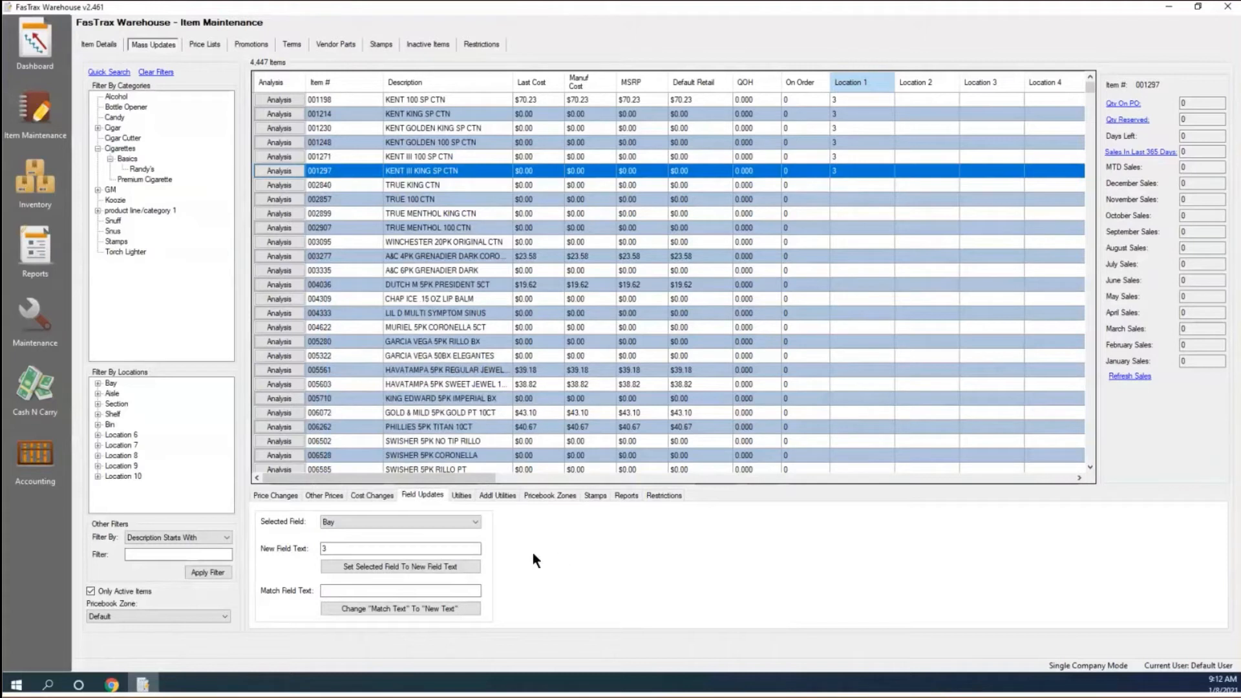
pyautogui.click(462, 495)
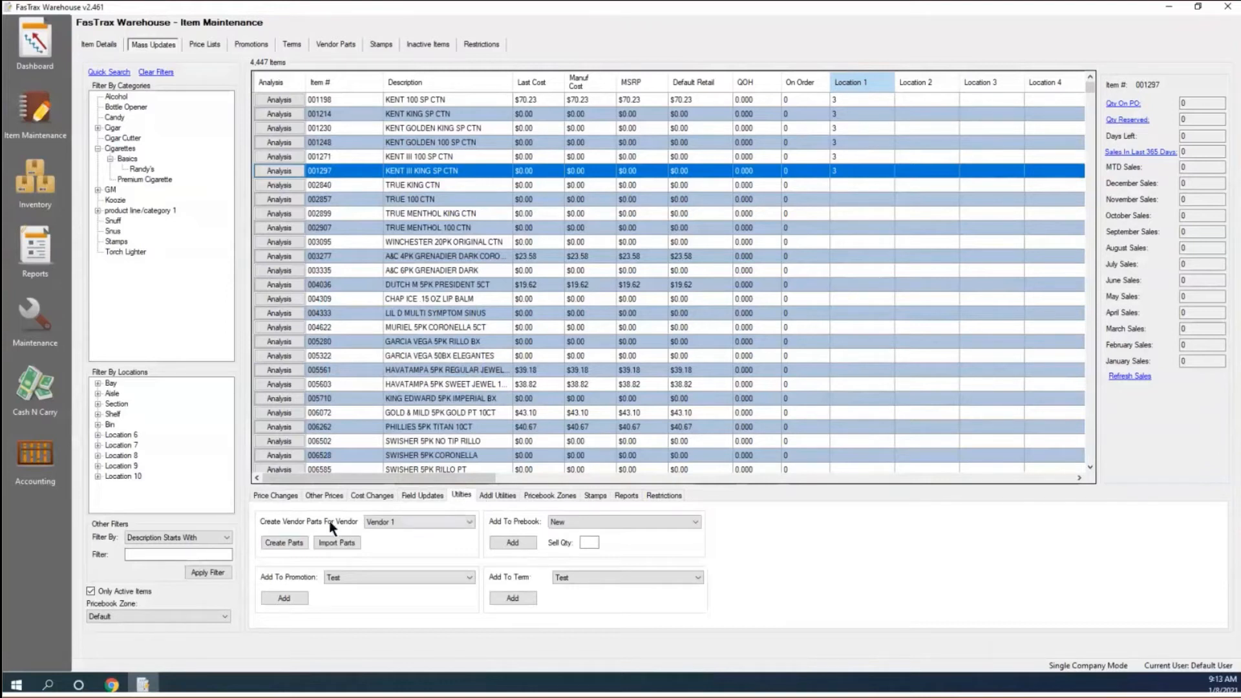
pyautogui.click(445, 525)
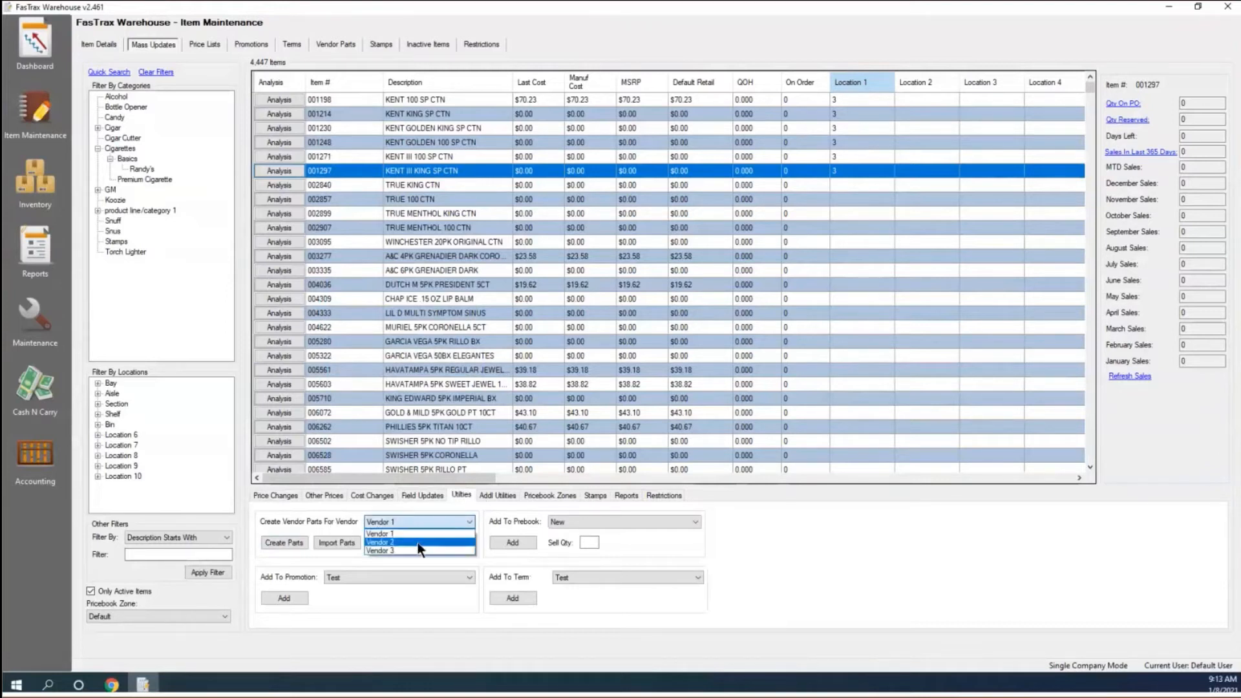
pyautogui.click(323, 527)
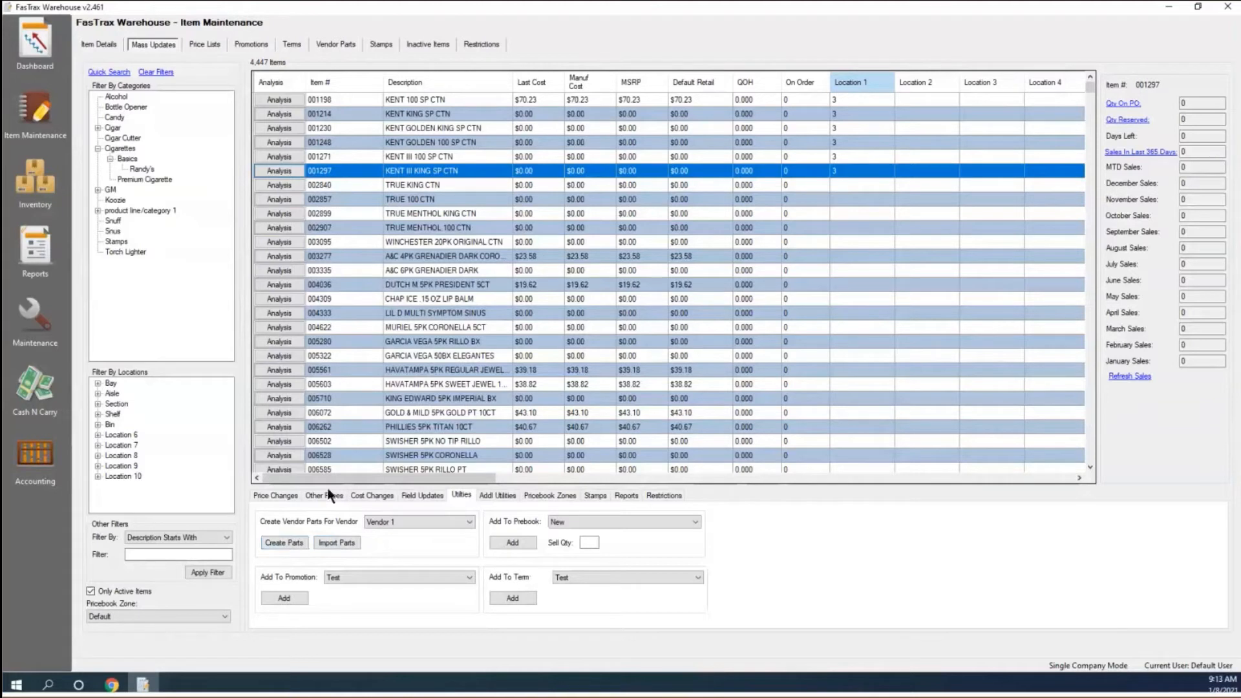
pyautogui.click(326, 256)
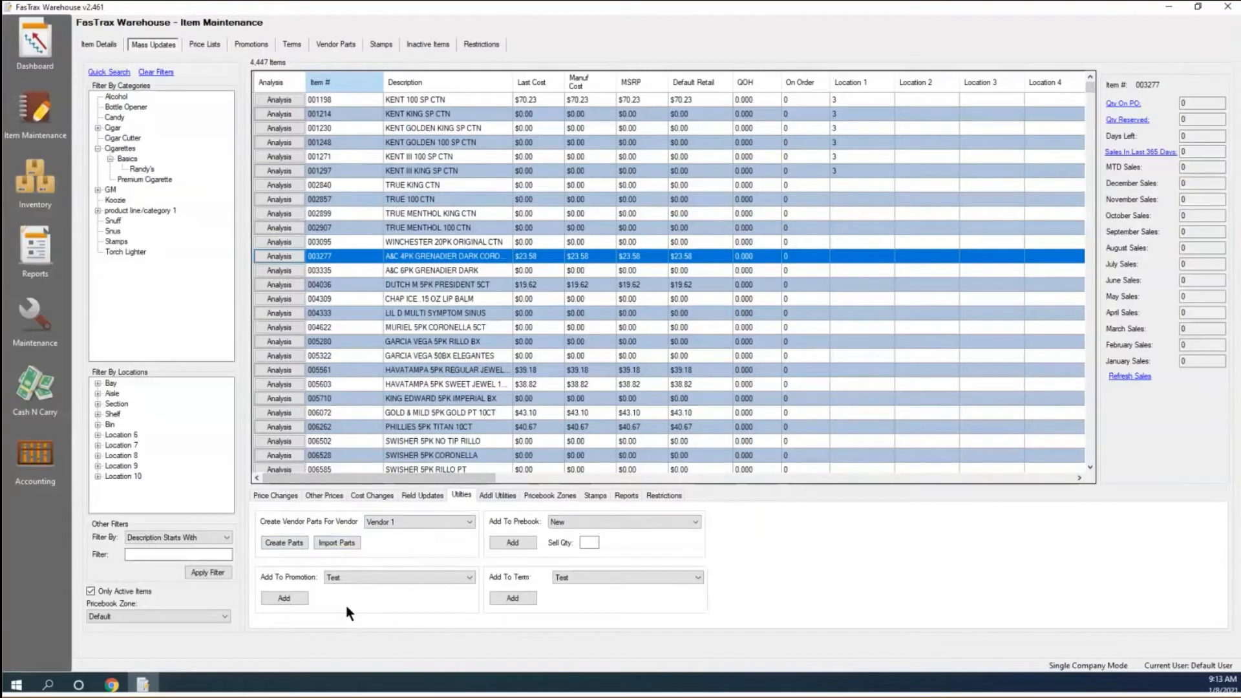
# Select KENT rows 001198 through 001297 and filter the grid to those six cartons.
pyautogui.doubleClick(424, 98)
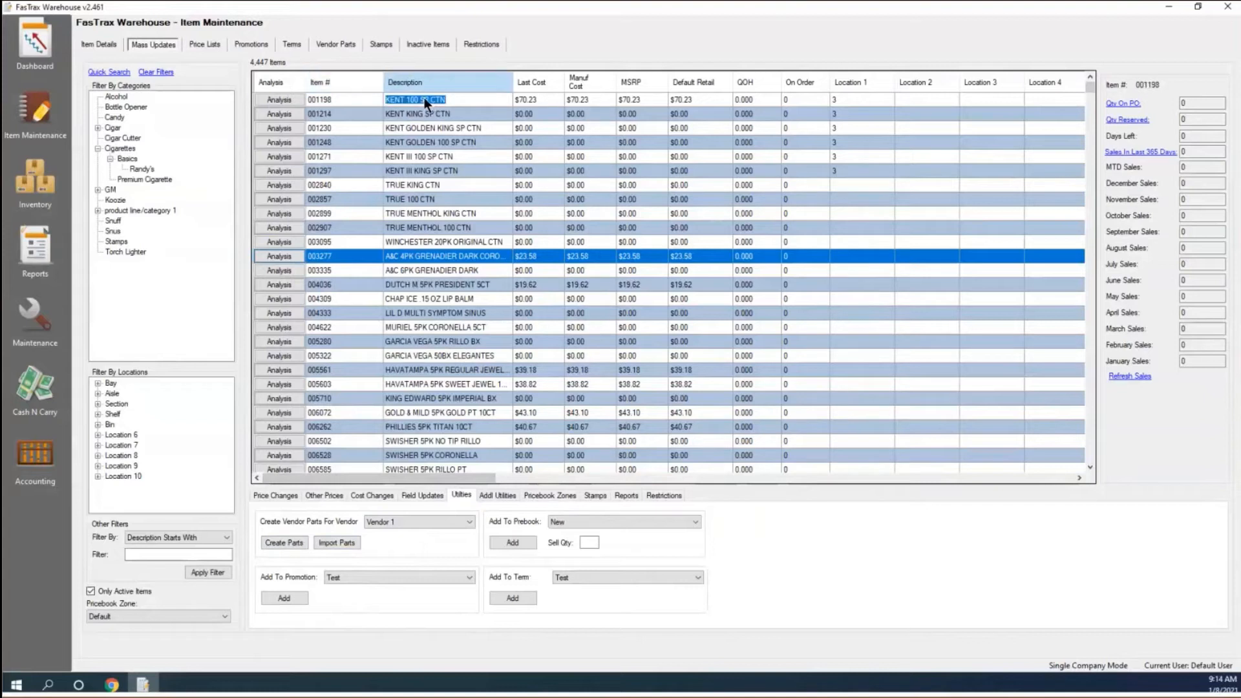
pyautogui.keyDown('shift'); pyautogui.click(399, 172); pyautogui.keyUp('shift')
pyautogui.rightClick(396, 172)
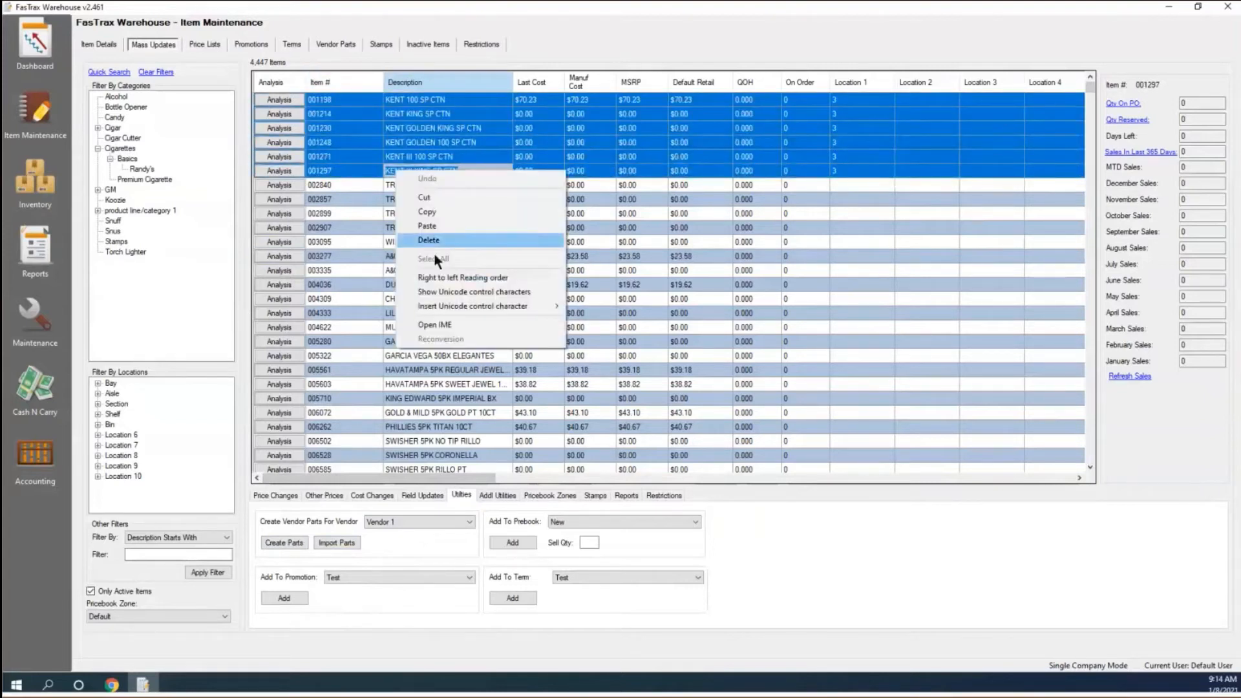
pyautogui.rightClick(379, 125)
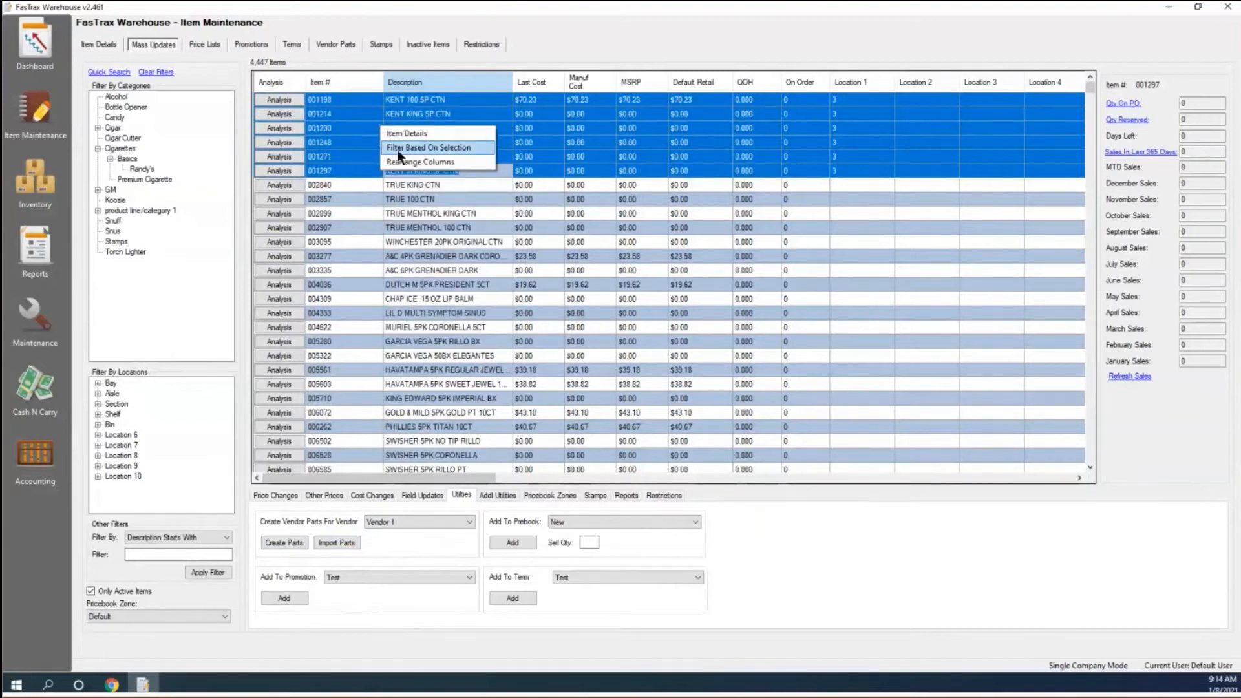
pyautogui.click(397, 150)
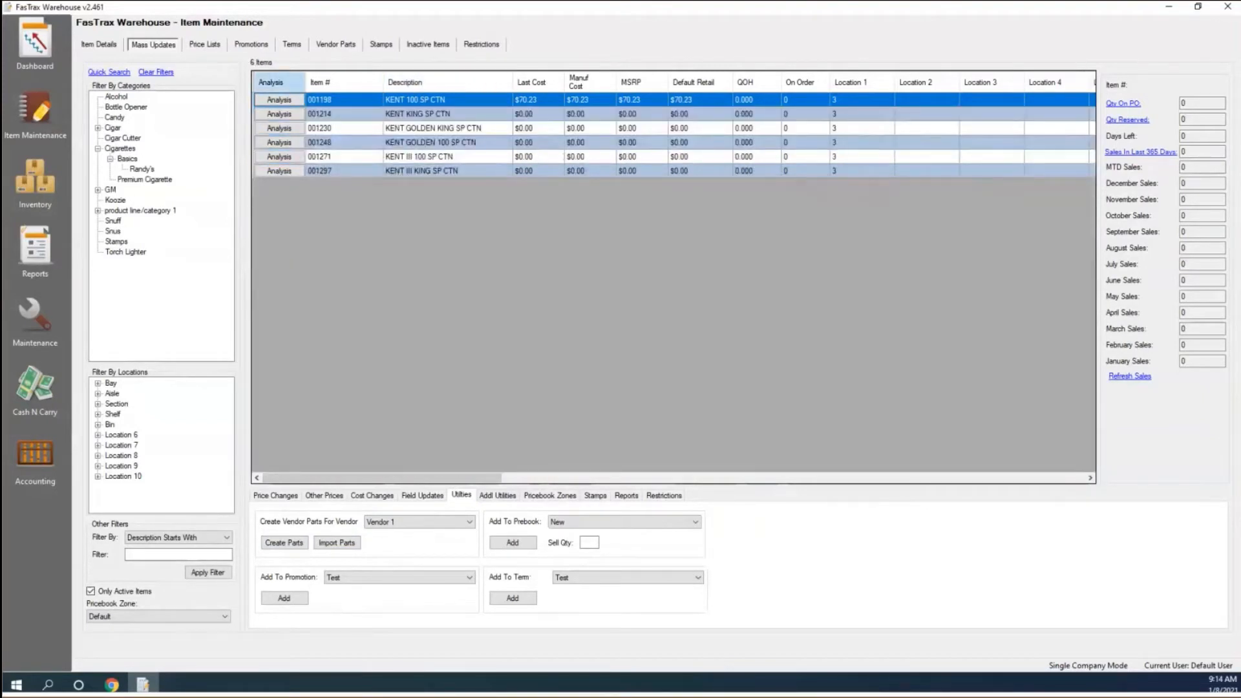
# Add the six KENT cartons to the Test promotion and acknowledge the completion message.
pyautogui.click(379, 576)
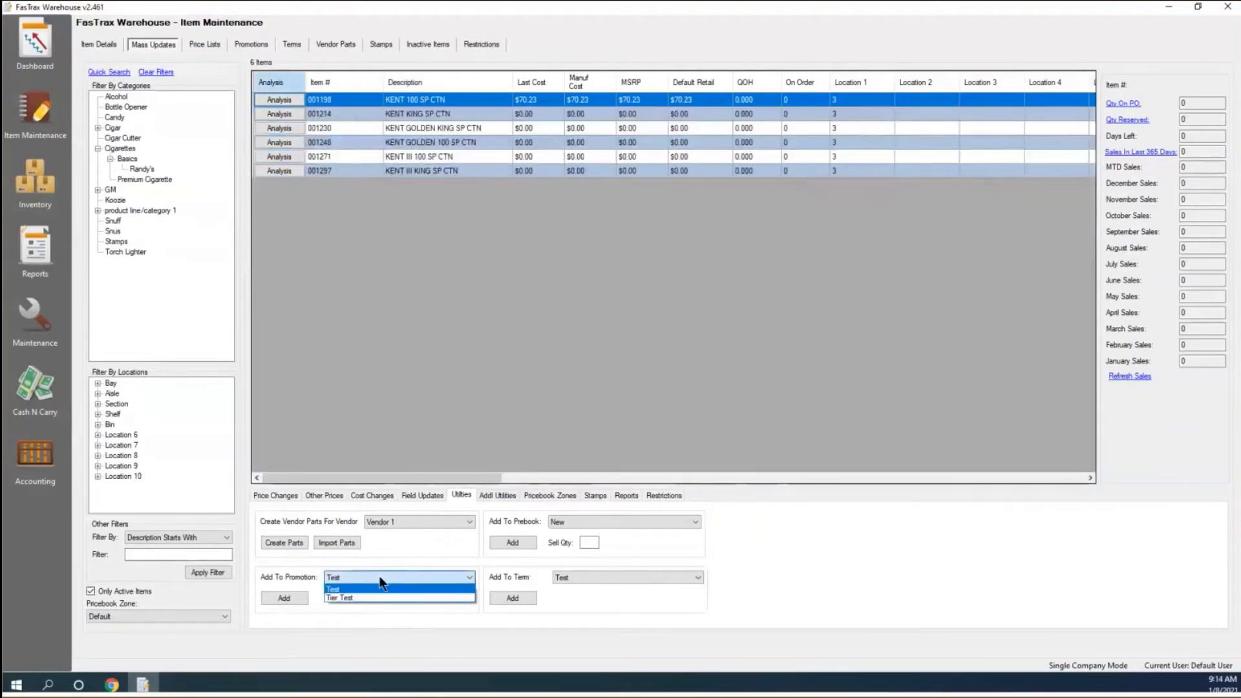
pyautogui.click(345, 588)
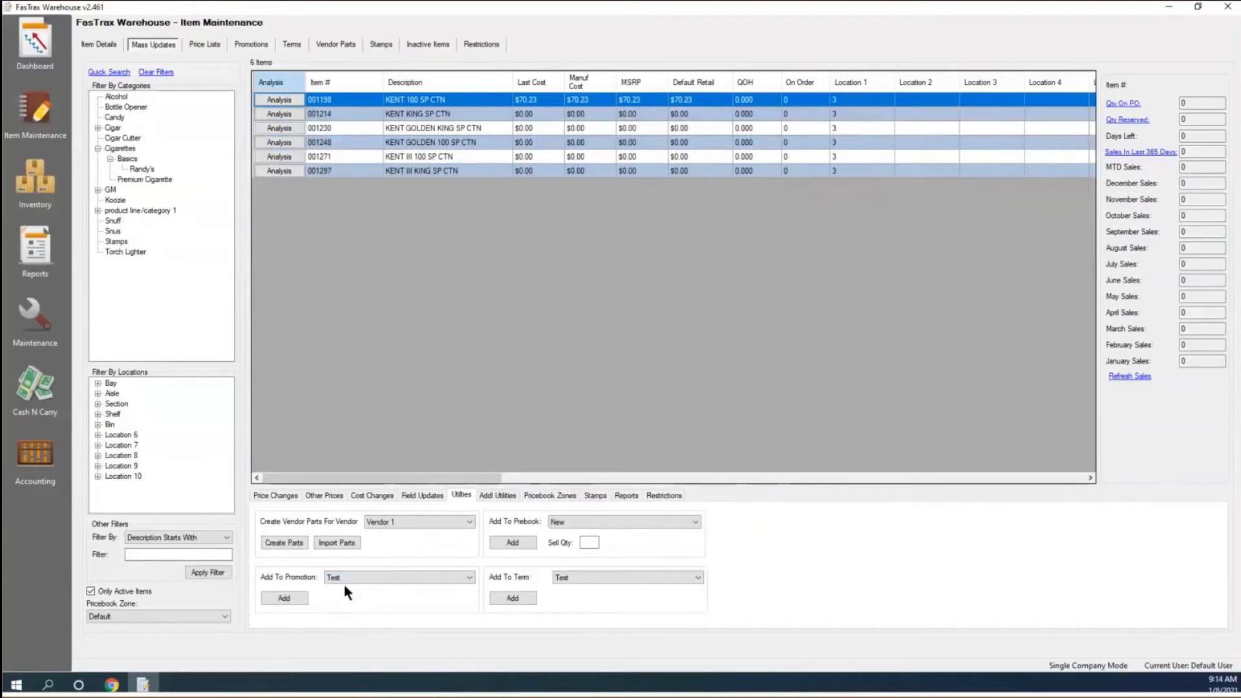
pyautogui.click(277, 599)
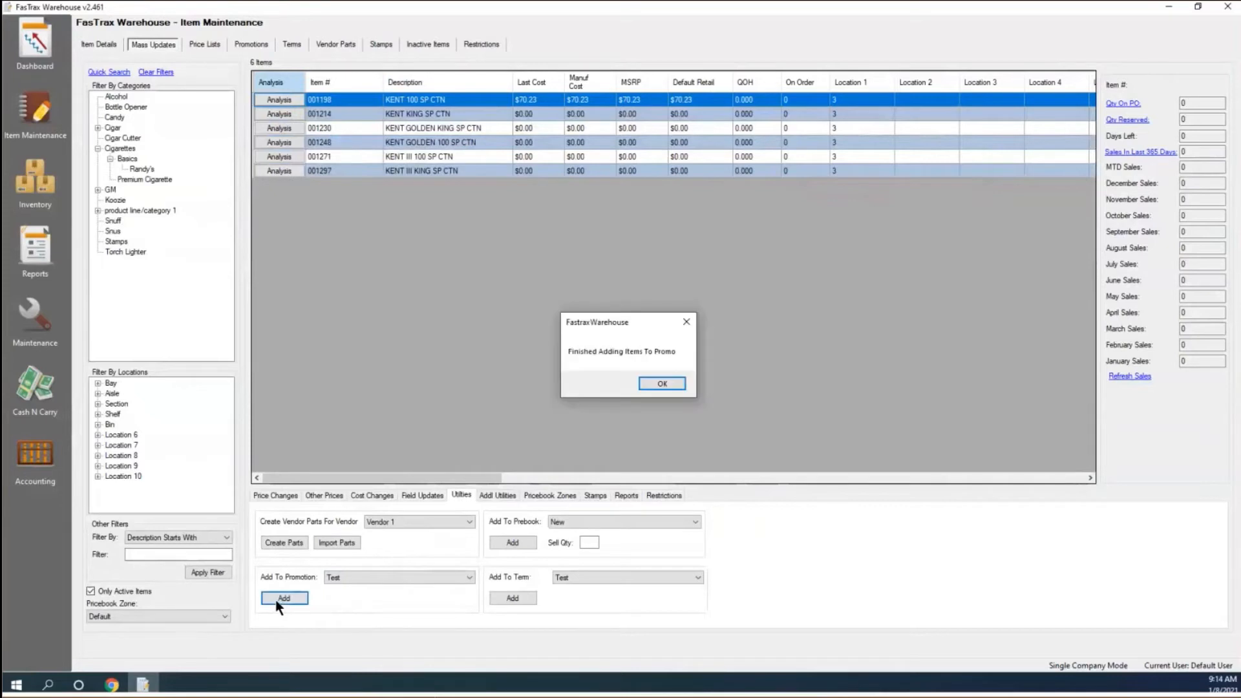
pyautogui.click(664, 384)
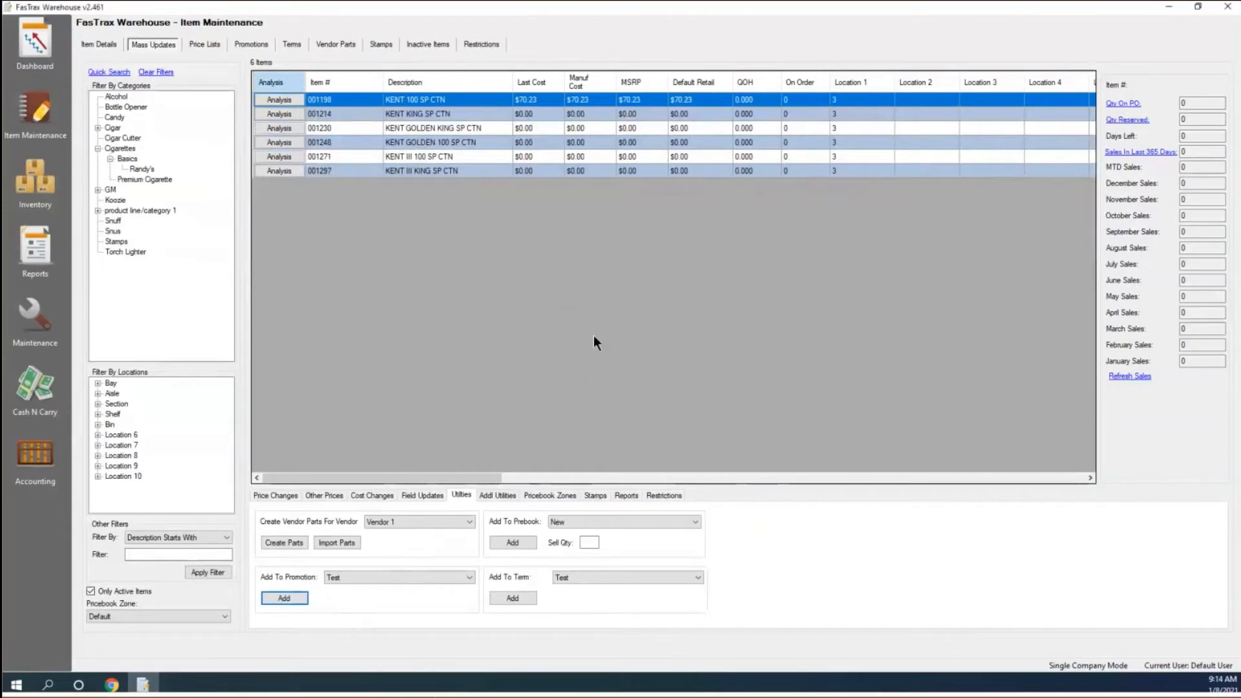
pyautogui.click(250, 45)
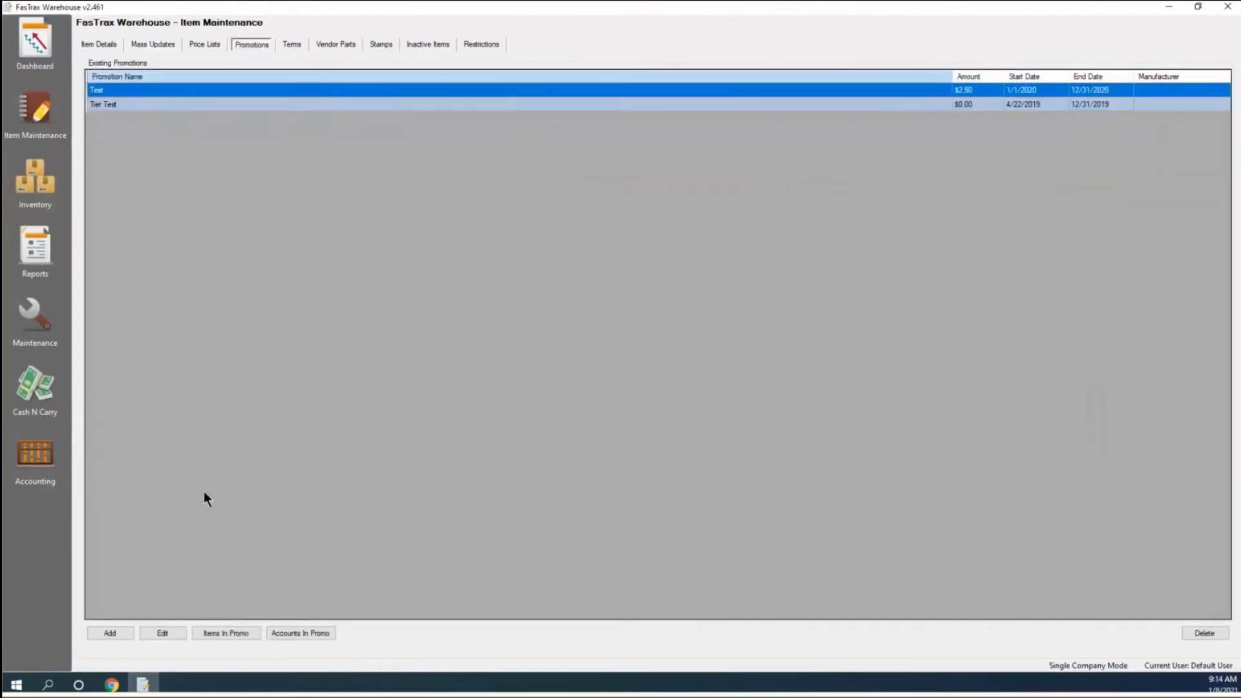
pyautogui.click(236, 632)
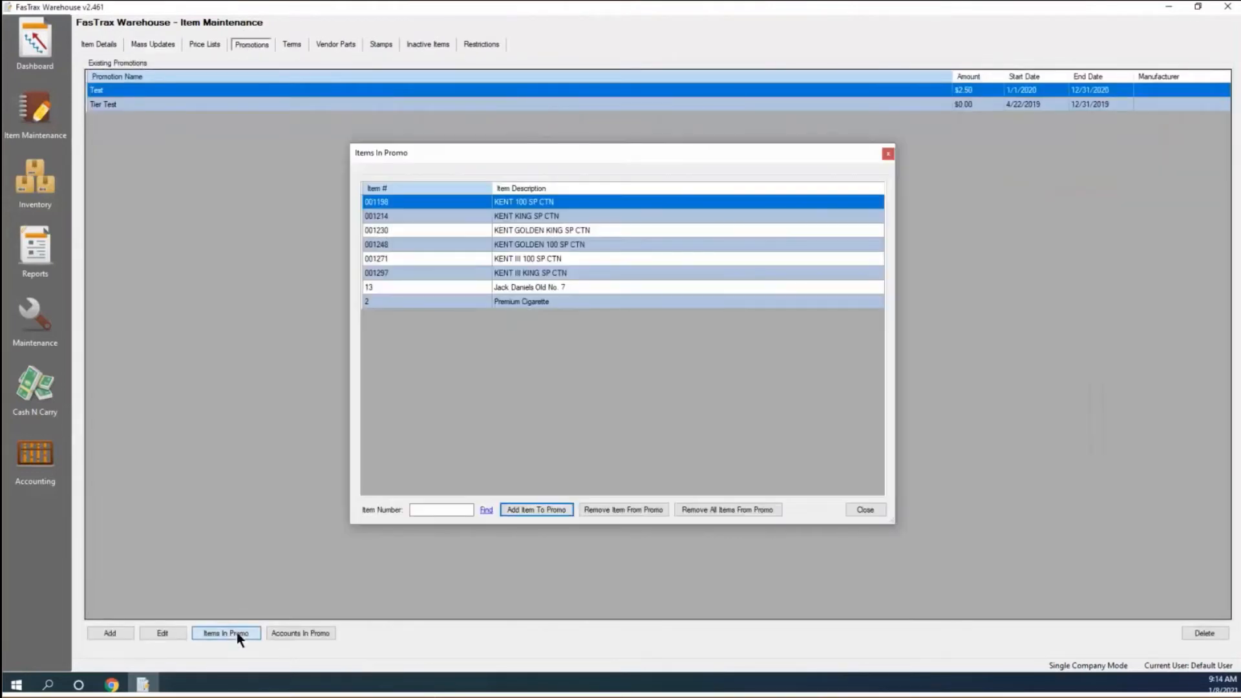
pyautogui.click(532, 215)
pyautogui.click(529, 230)
pyautogui.click(526, 242)
pyautogui.click(521, 256)
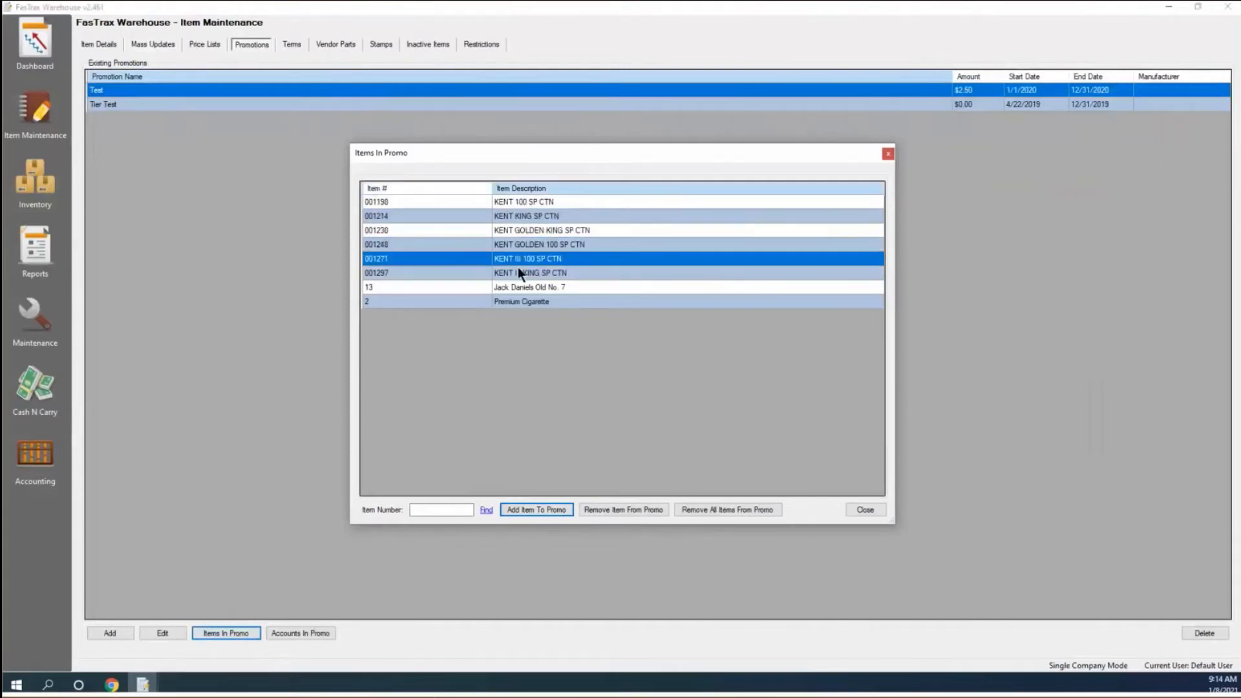
pyautogui.click(517, 271)
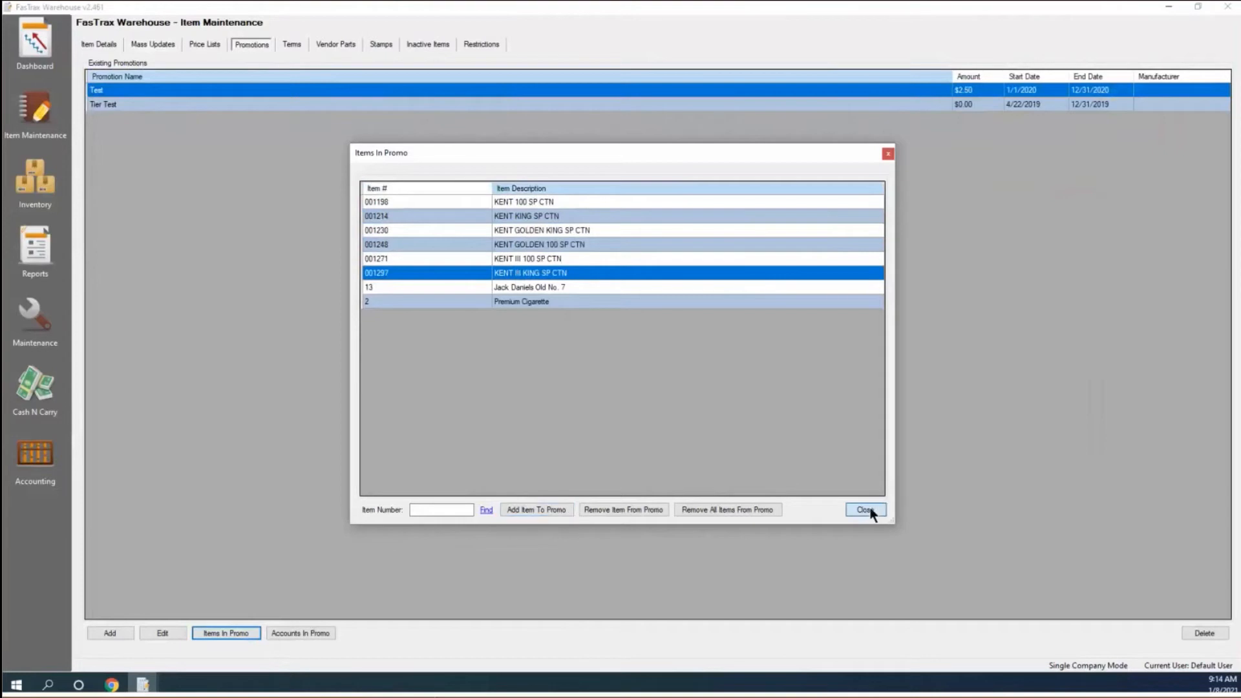
pyautogui.click(870, 511)
pyautogui.click(157, 46)
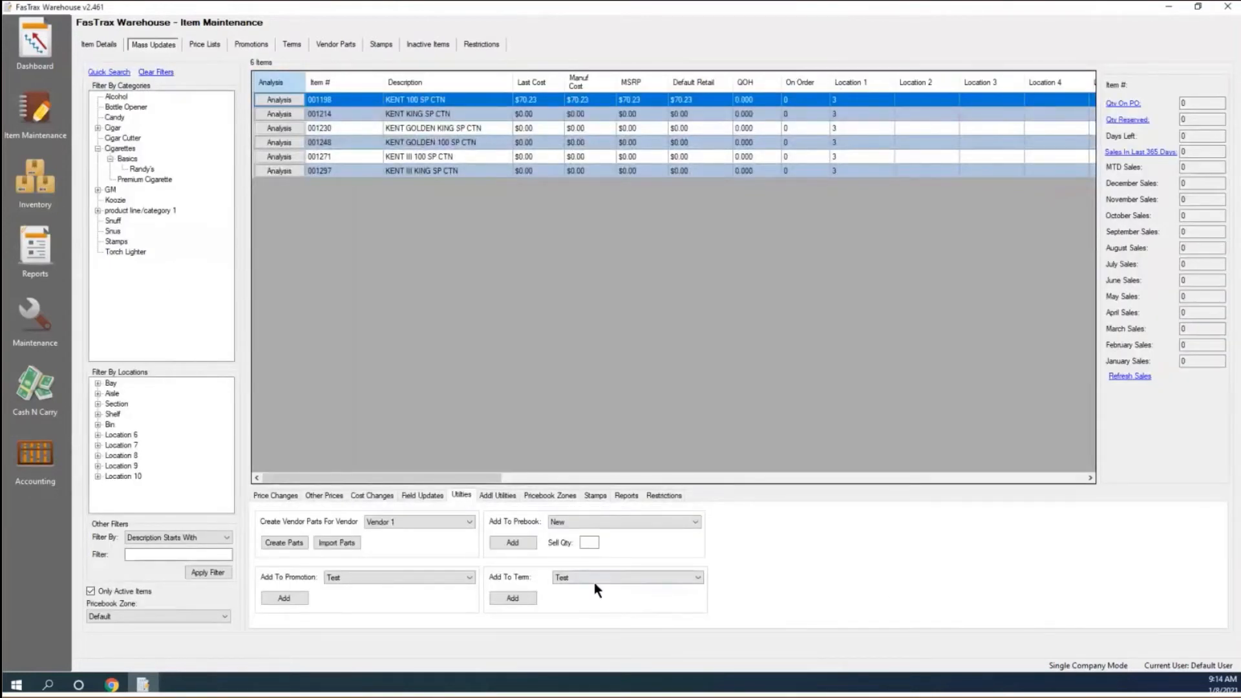
pyautogui.click(649, 581)
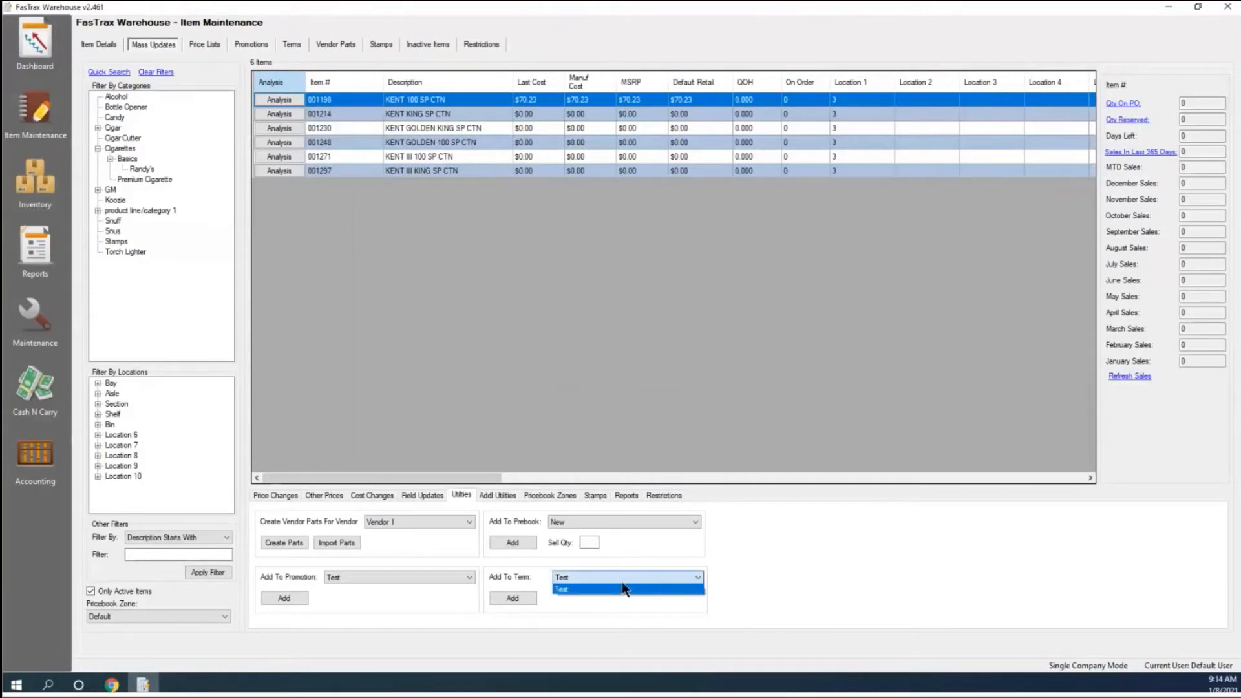
pyautogui.click(569, 599)
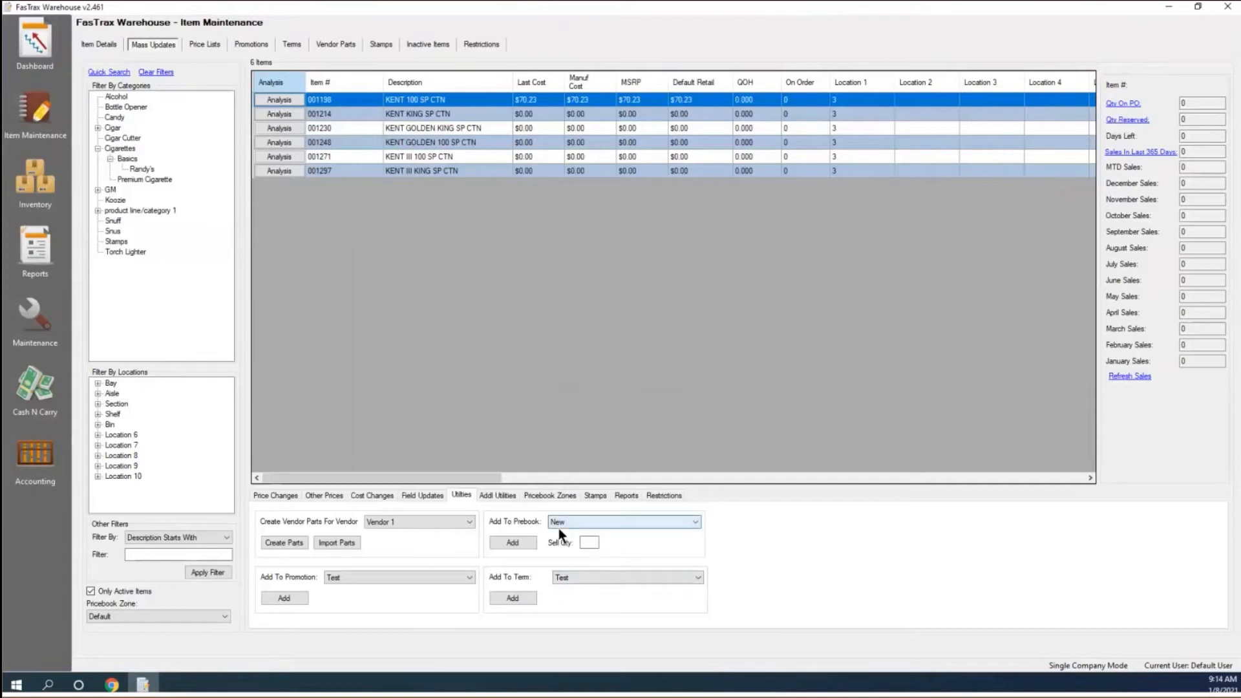
# Add the six Kent cartons to the Cigarette Prebook with a sell quantity of 3.
pyautogui.click(680, 526)
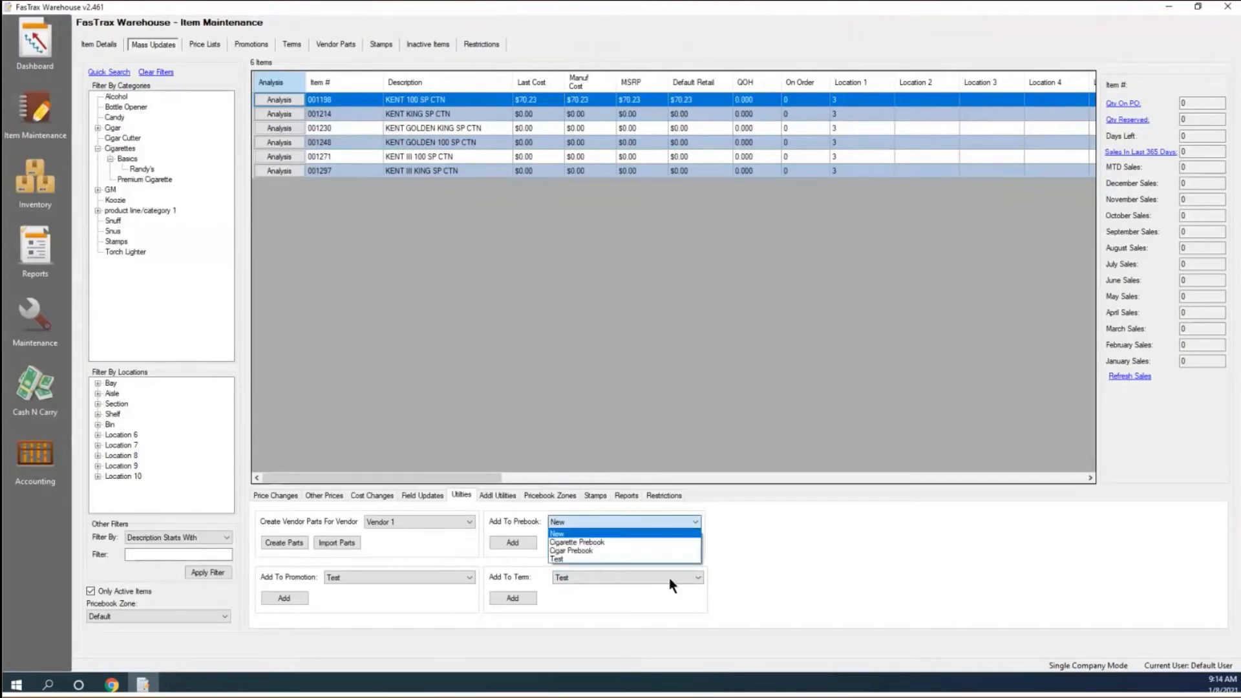
pyautogui.click(592, 542)
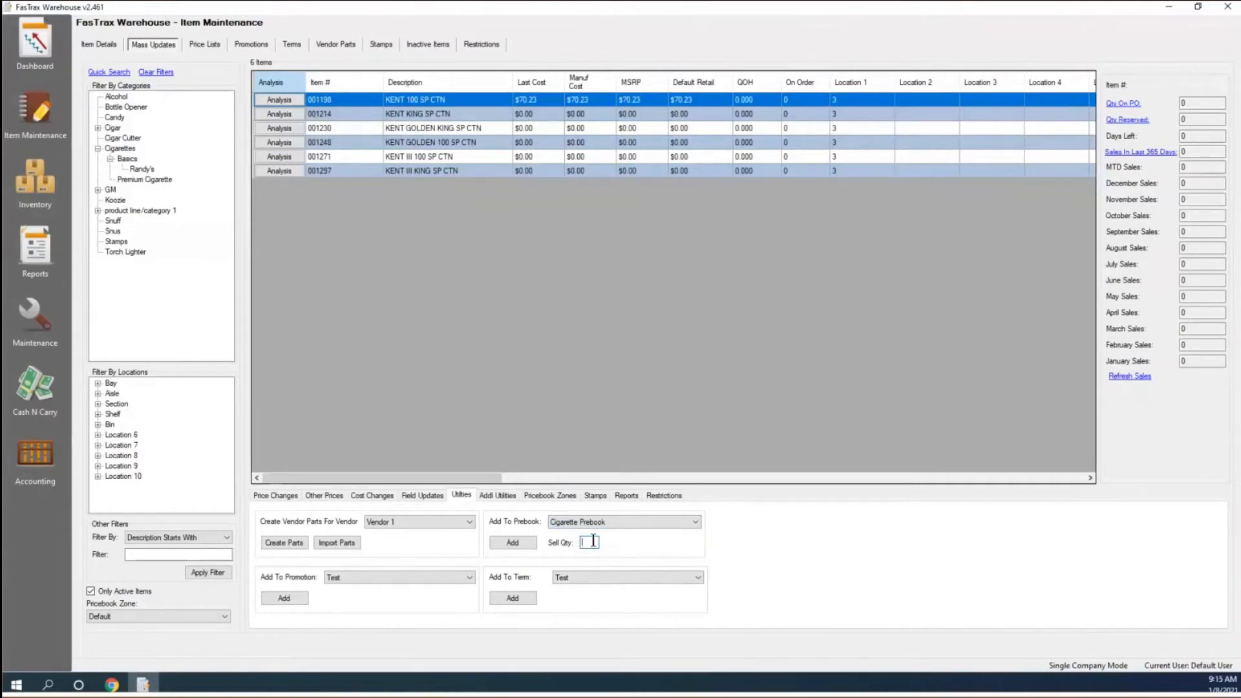
pyautogui.write('3')
pyautogui.click(525, 540)
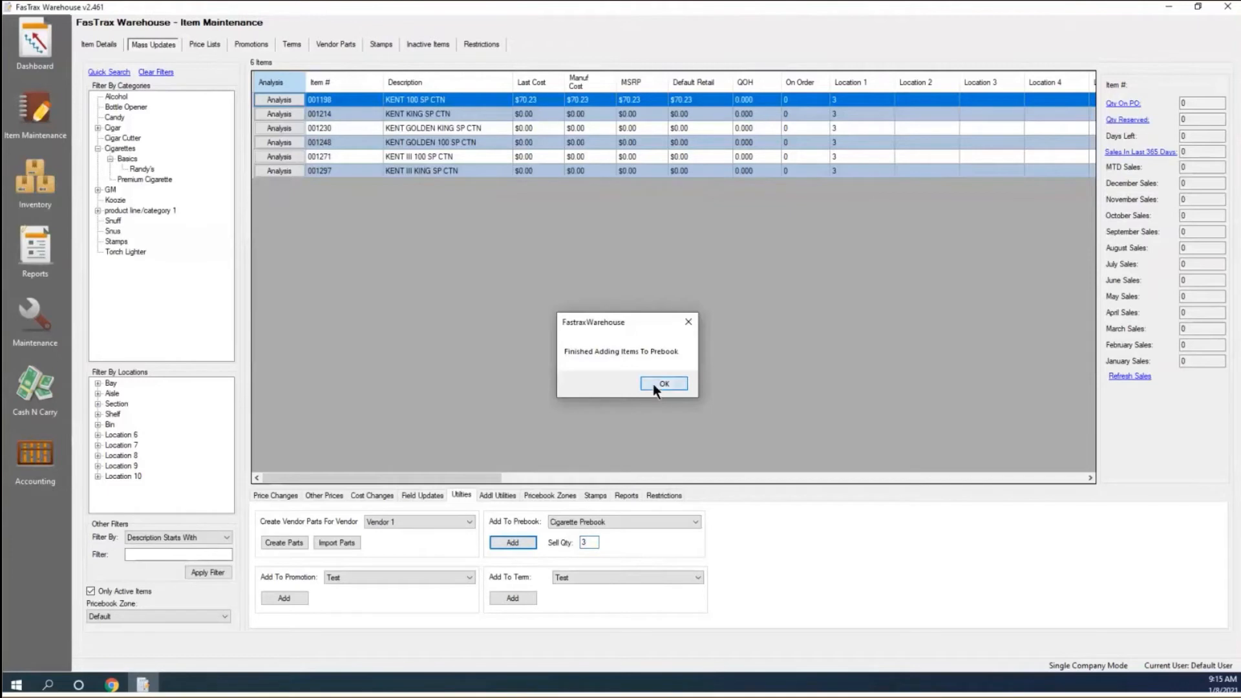
pyautogui.click(653, 383)
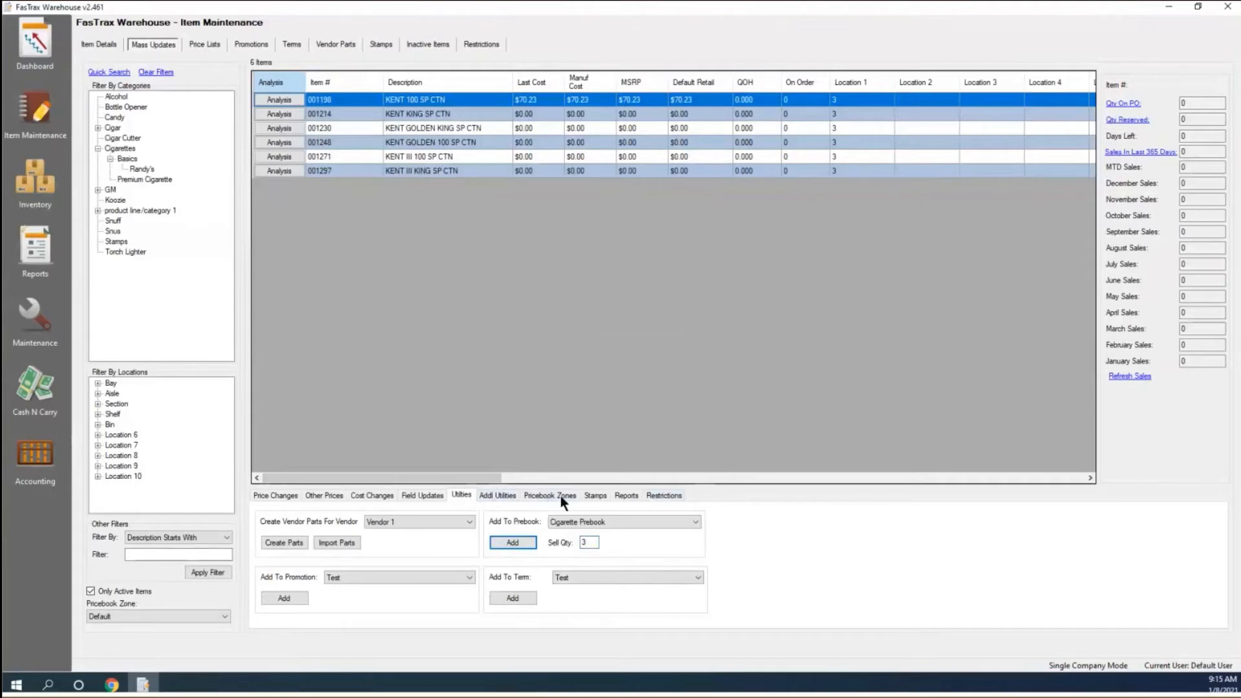
# Choose Alabama Stamp on the Stamps sub-tab and add it to the six filtered Kent cartons.
pyautogui.click(601, 499)
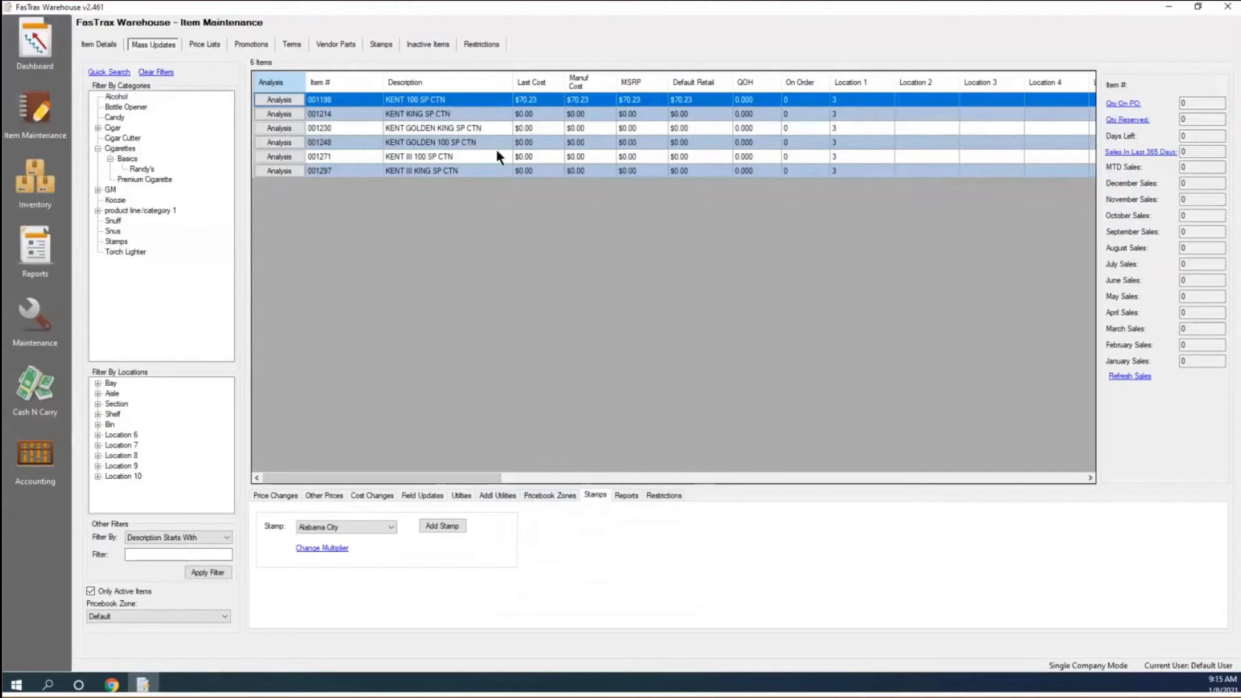
pyautogui.click(389, 528)
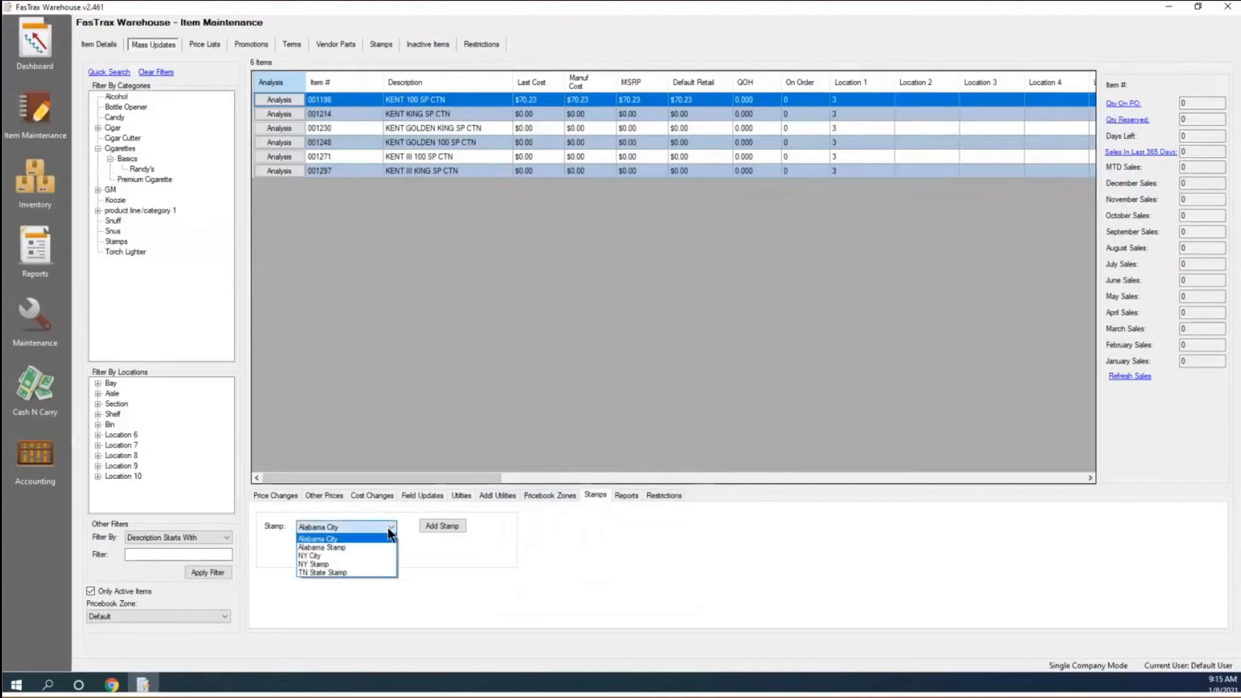
pyautogui.click(358, 548)
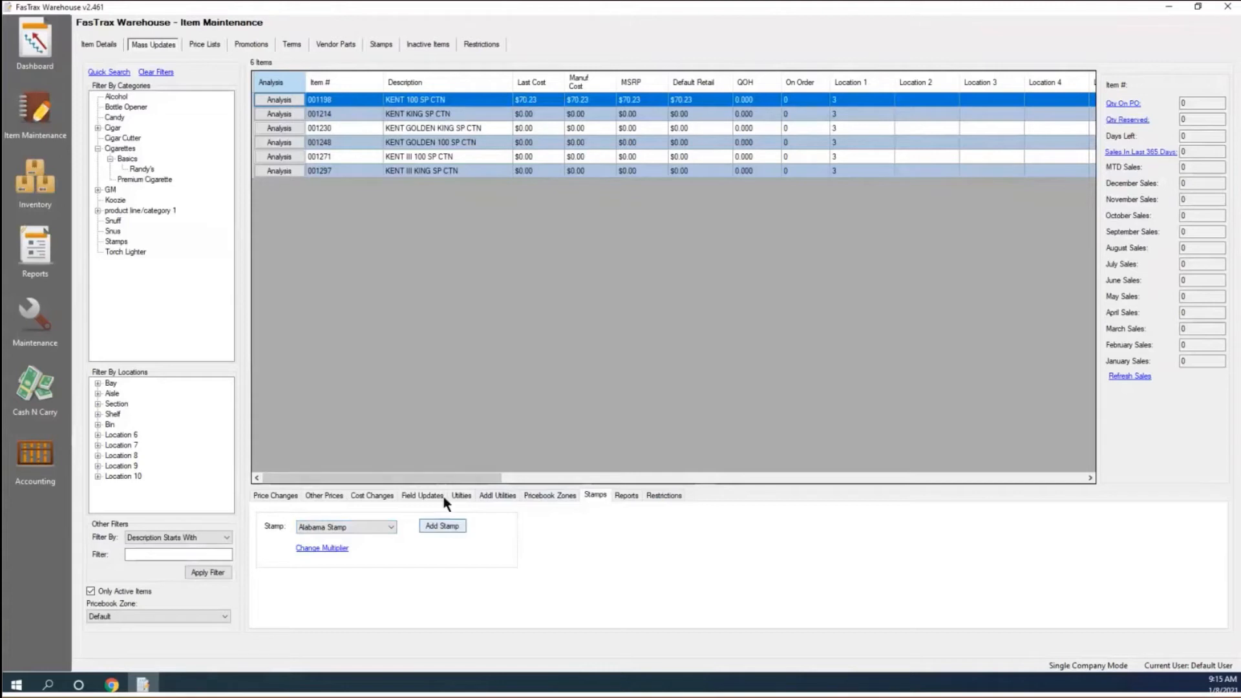
pyautogui.click(439, 525)
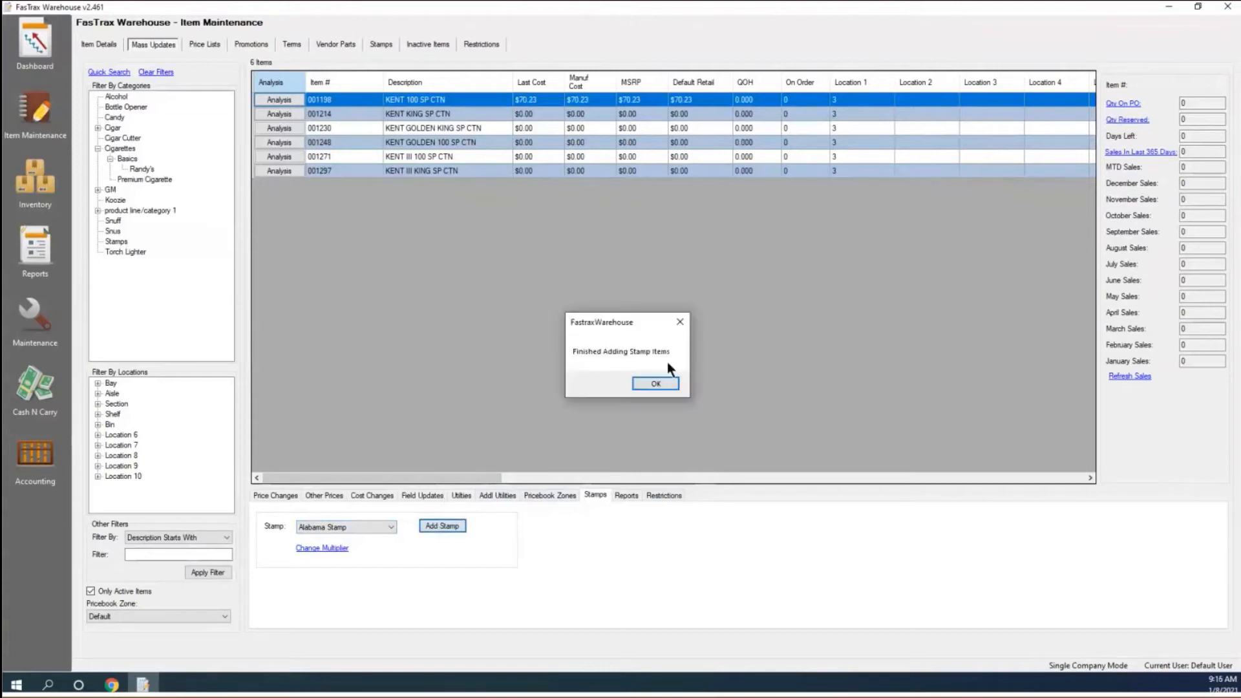
pyautogui.click(644, 384)
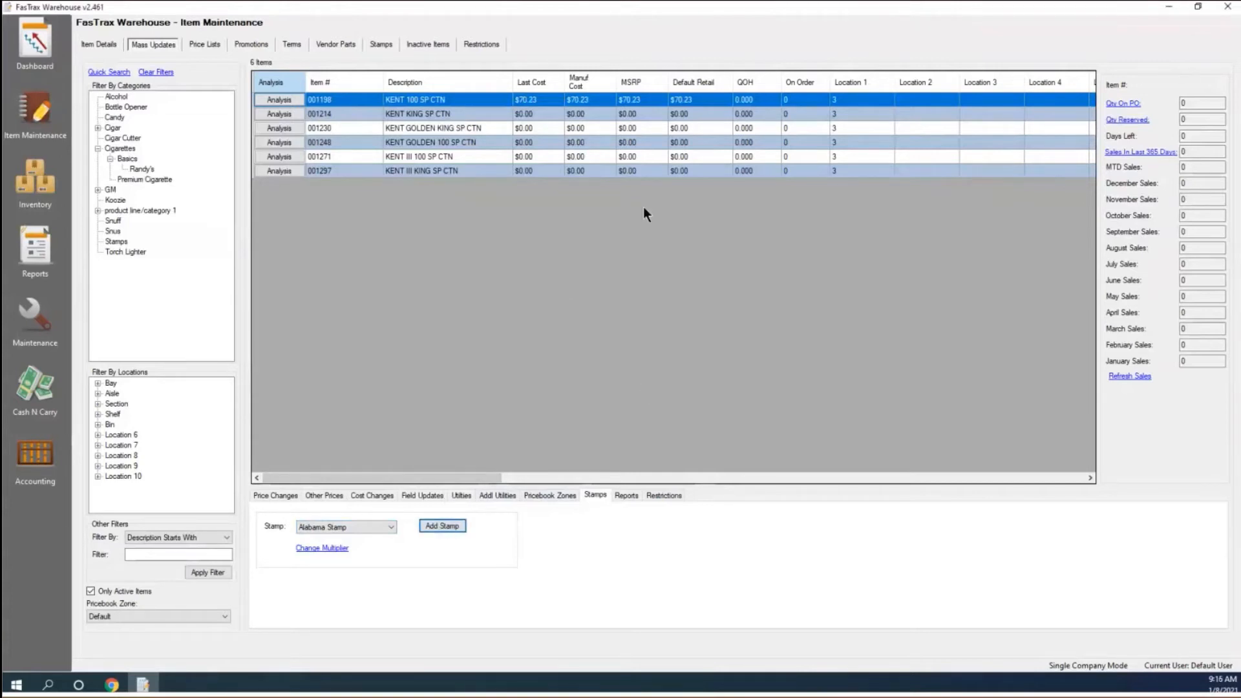
# Load ALABAMA STAMP on the Stamps page and review its Kent carton stamped items, all multiplier 0.
pyautogui.click(373, 46)
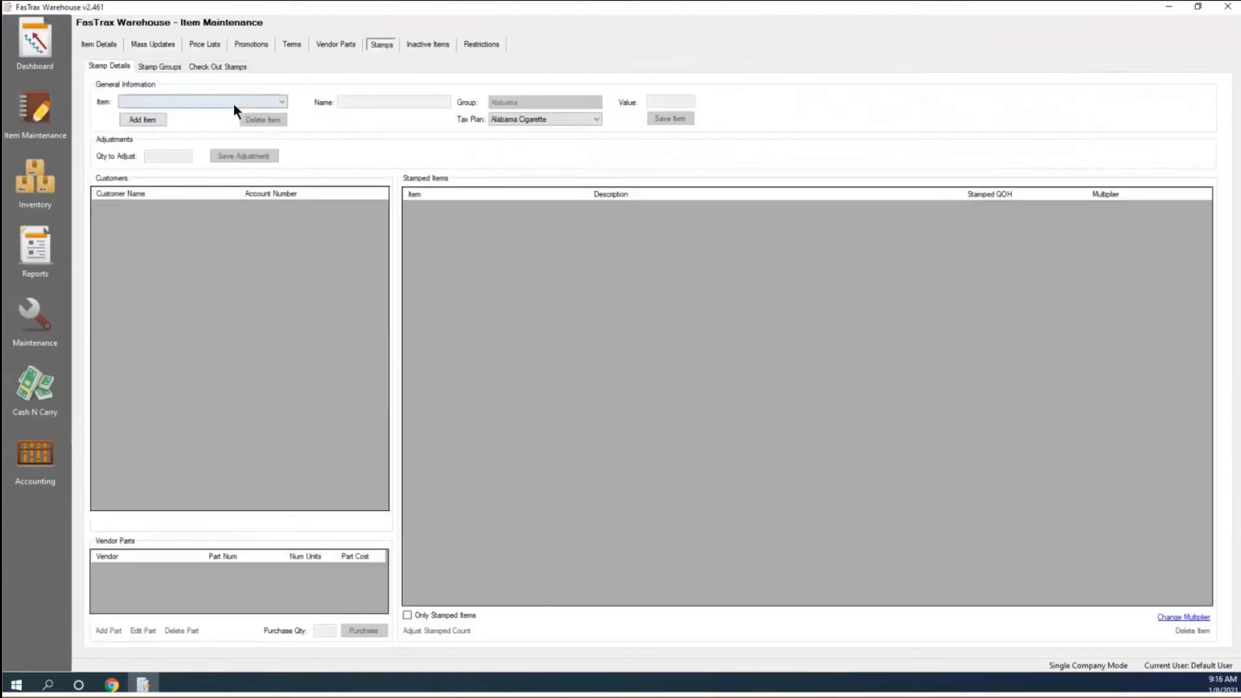
pyautogui.click(234, 104)
pyautogui.click(223, 112)
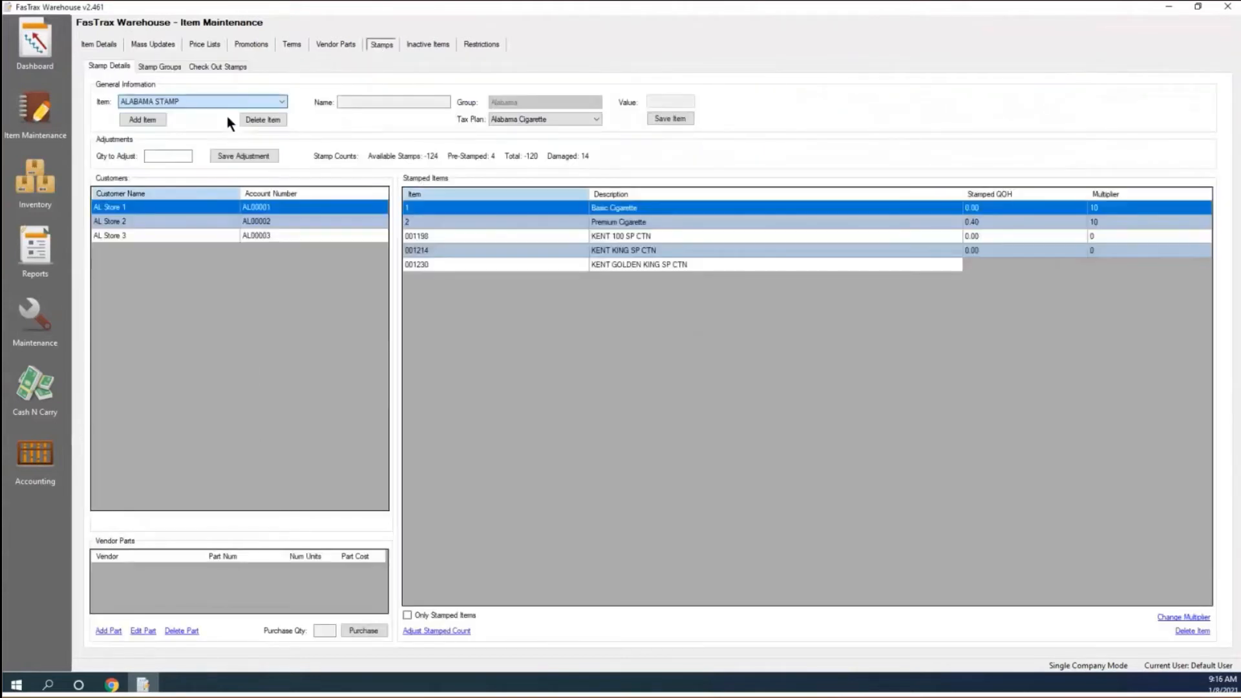
pyautogui.click(609, 252)
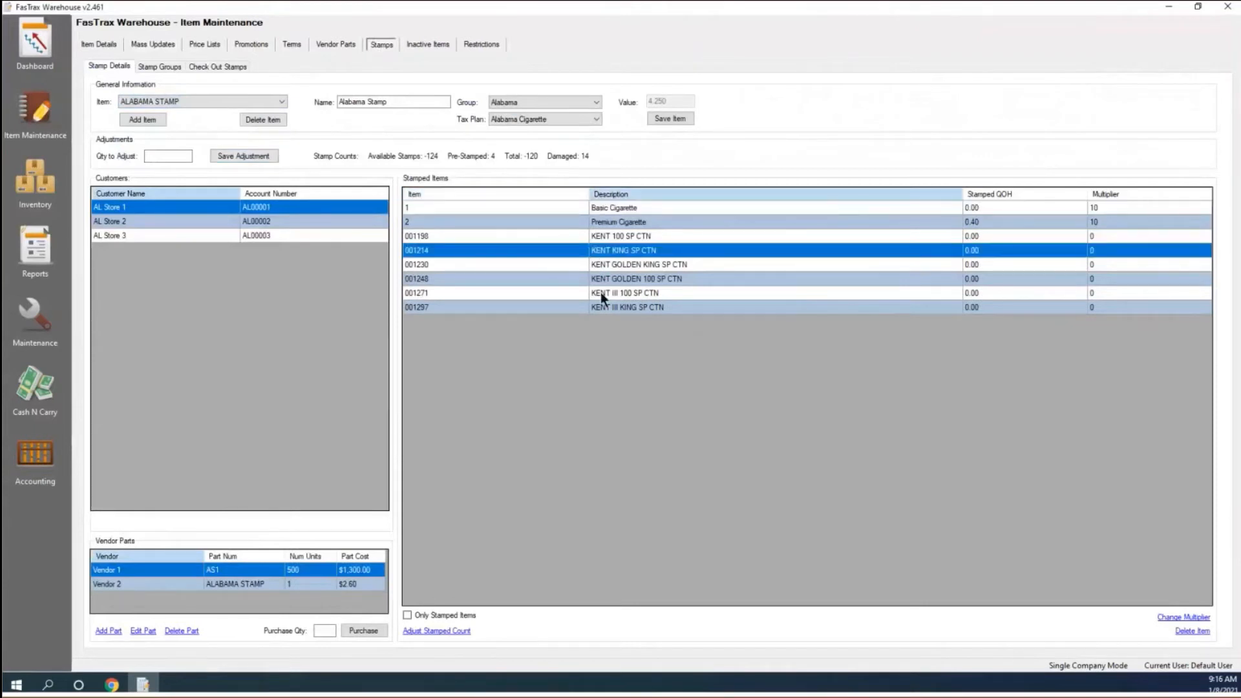
pyautogui.click(600, 292)
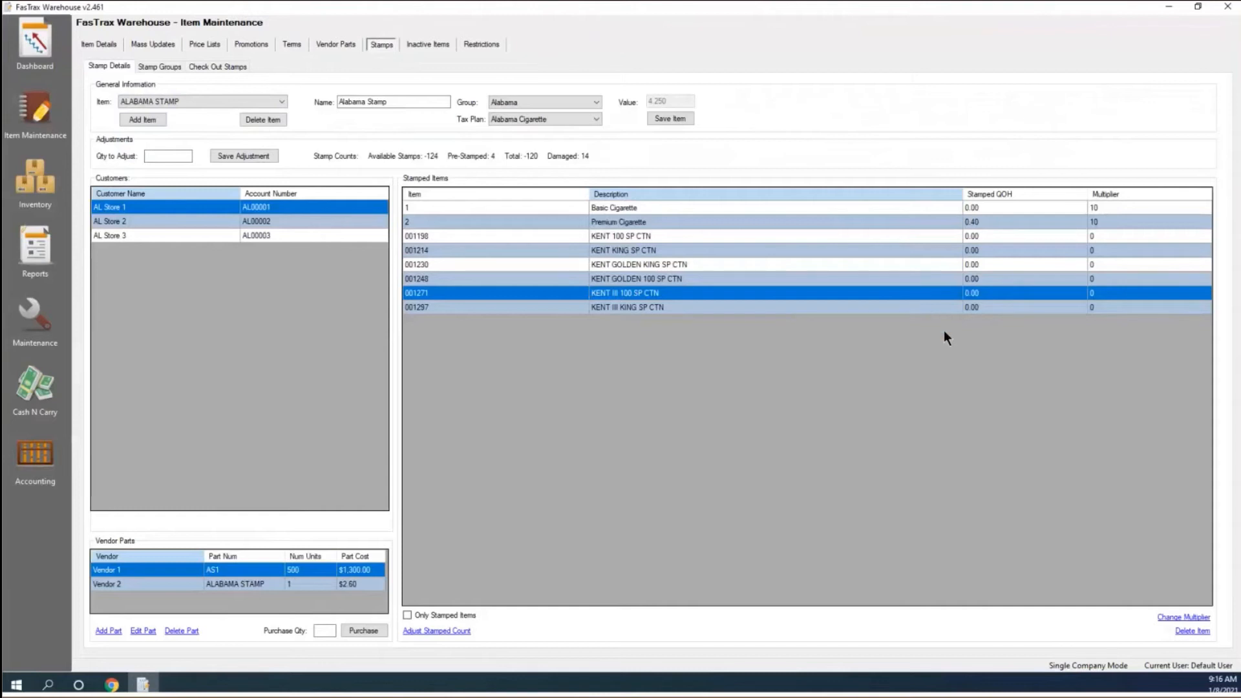
pyautogui.click(1091, 237)
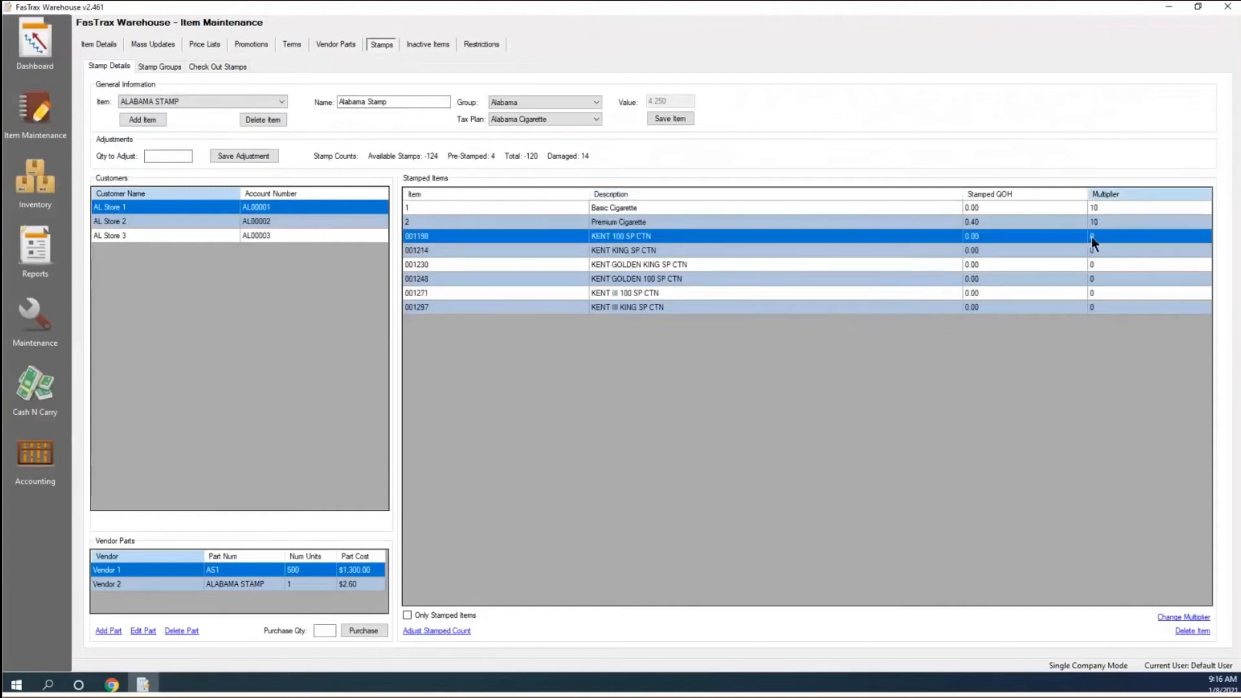
pyautogui.click(1097, 250)
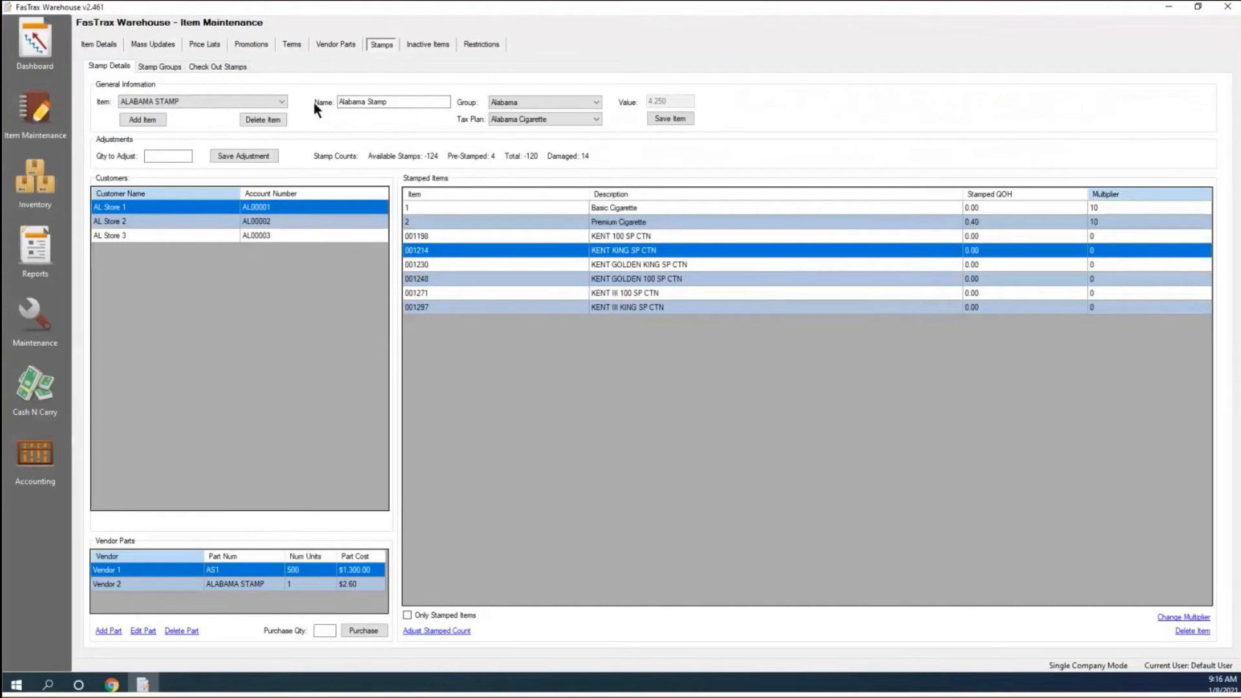
# Change the Alabama Stamp multiplier to 10 for the six filtered Kent cartons.
pyautogui.click(143, 41)
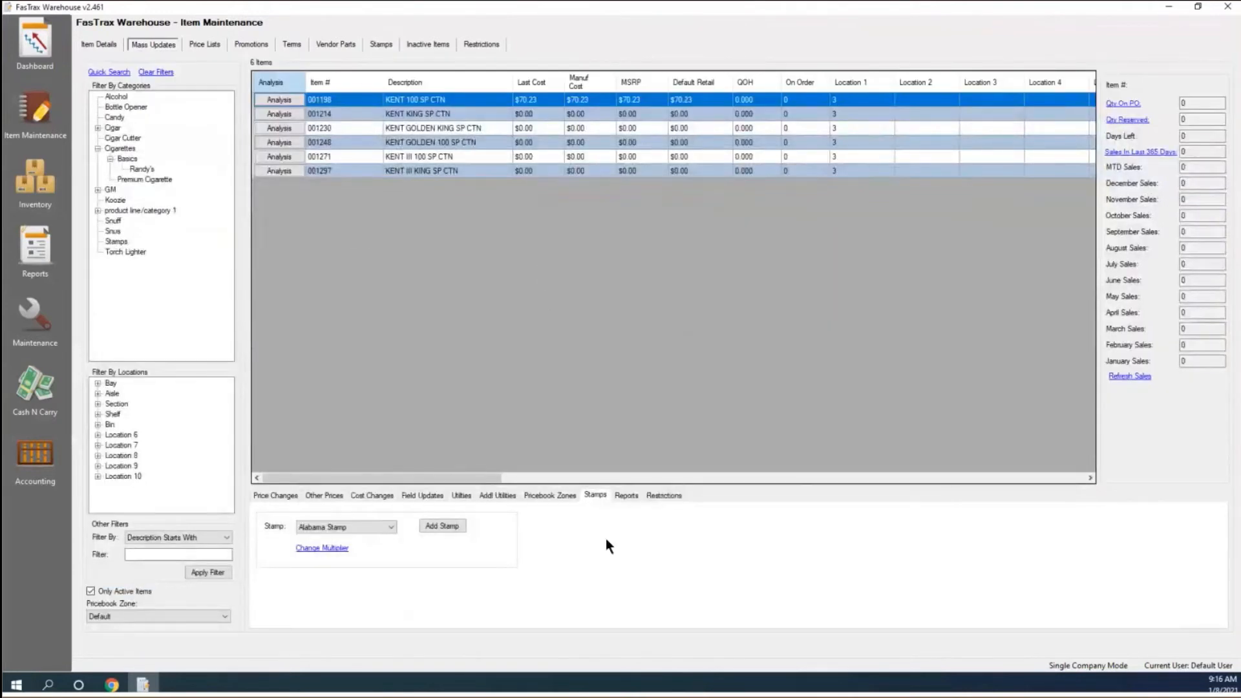
pyautogui.click(333, 548)
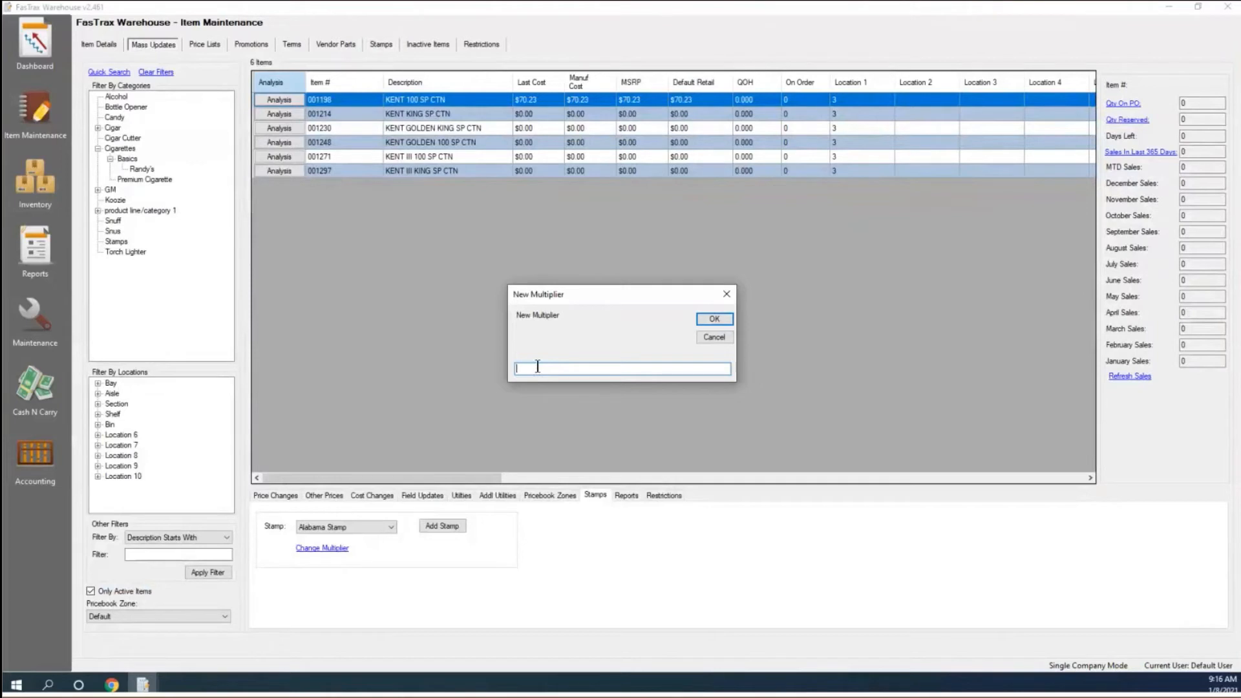
pyautogui.write('10')
pyautogui.click(715, 318)
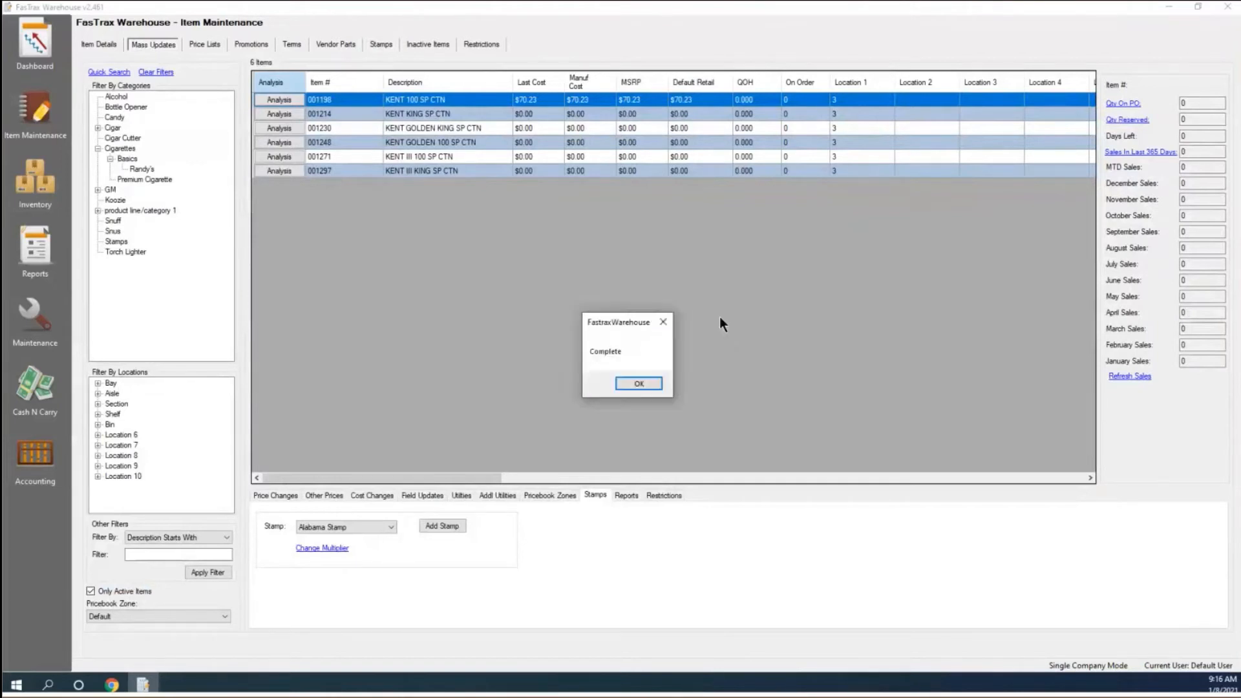
pyautogui.click(654, 384)
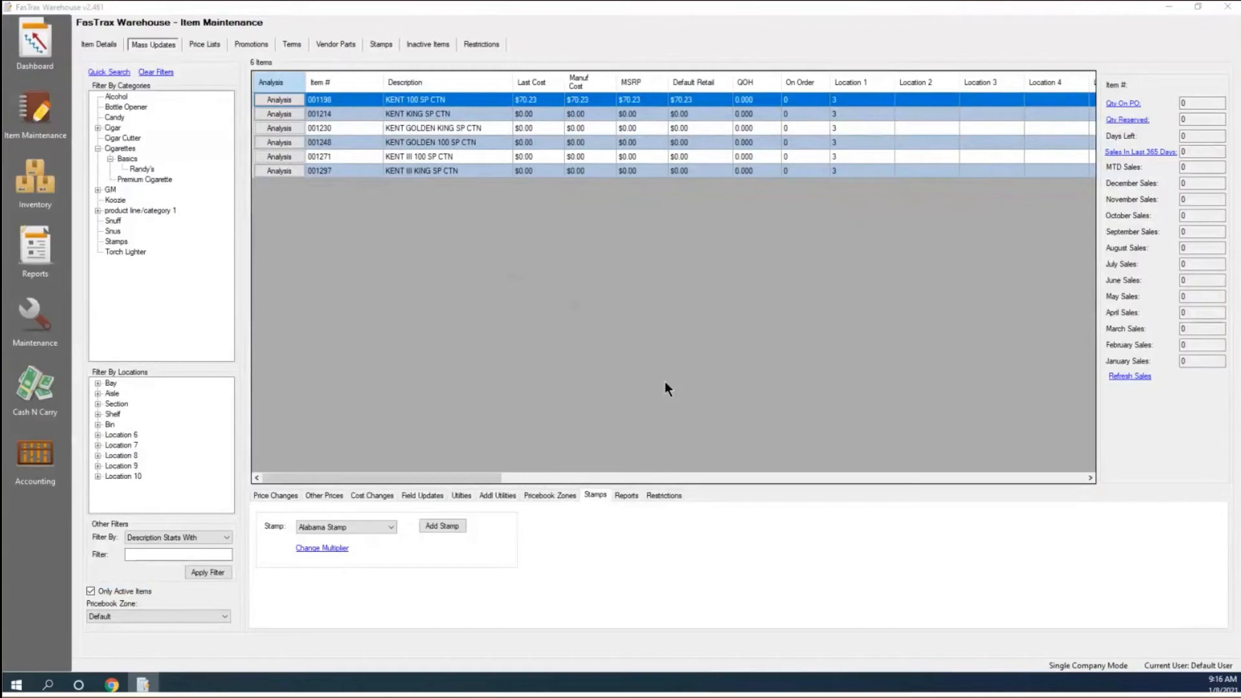
# Confirm every ALABAMA STAMP item shows multiplier 10, then return to the unfiltered Mass Updates list.
pyautogui.click(380, 45)
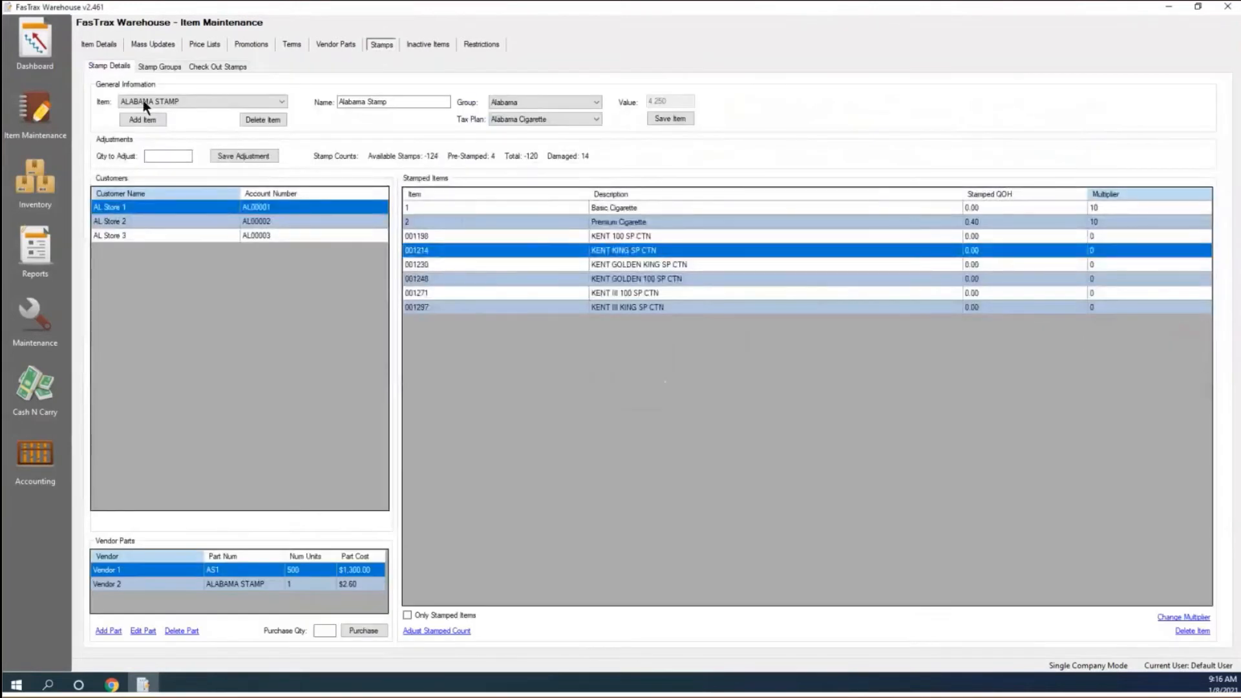
pyautogui.click(56, 100)
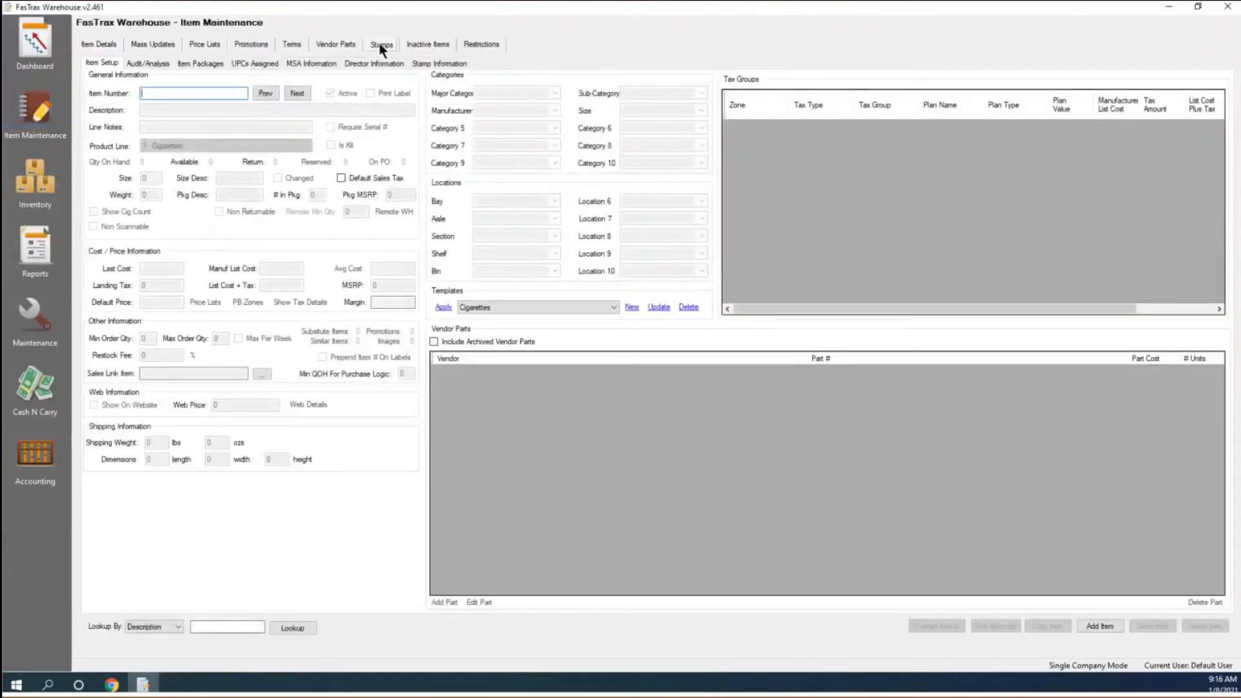
pyautogui.click(380, 45)
pyautogui.click(213, 102)
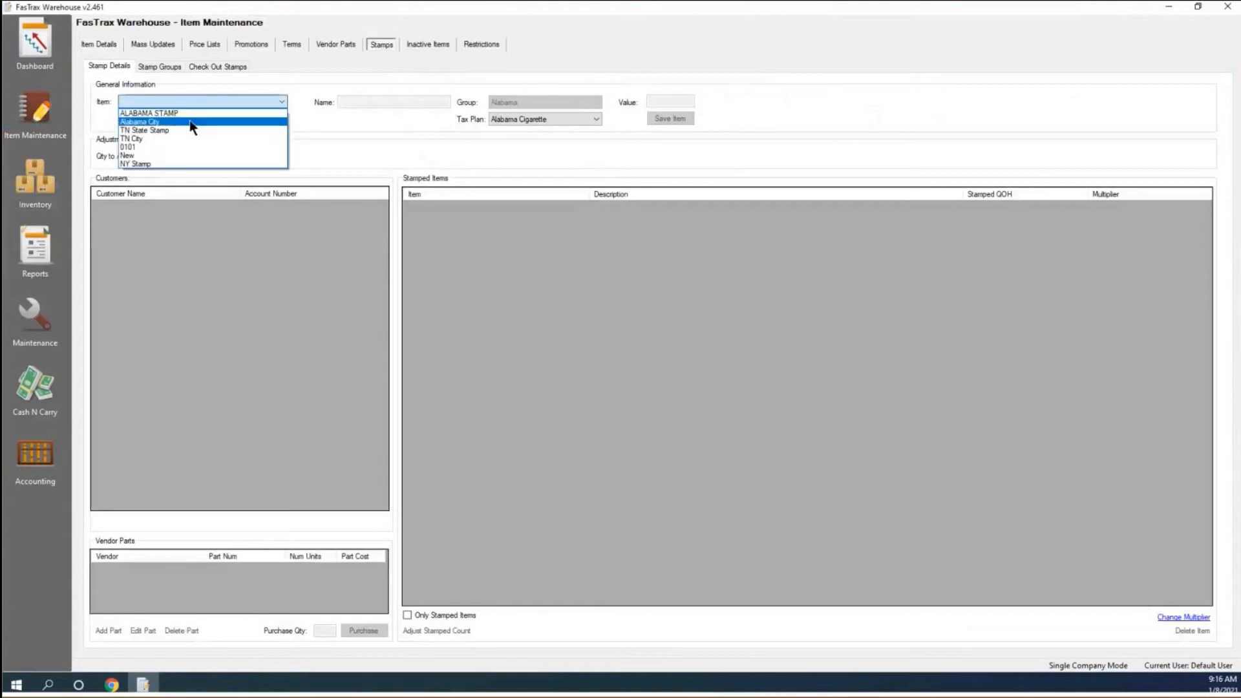
pyautogui.click(191, 114)
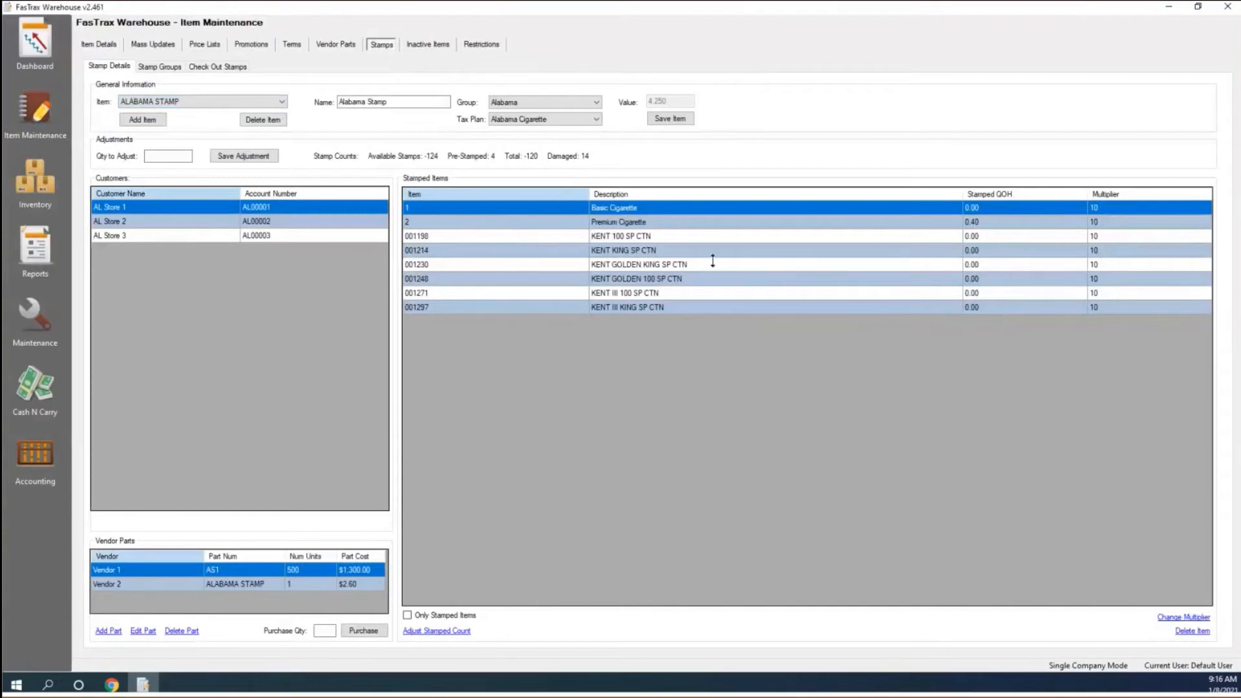
pyautogui.click(149, 40)
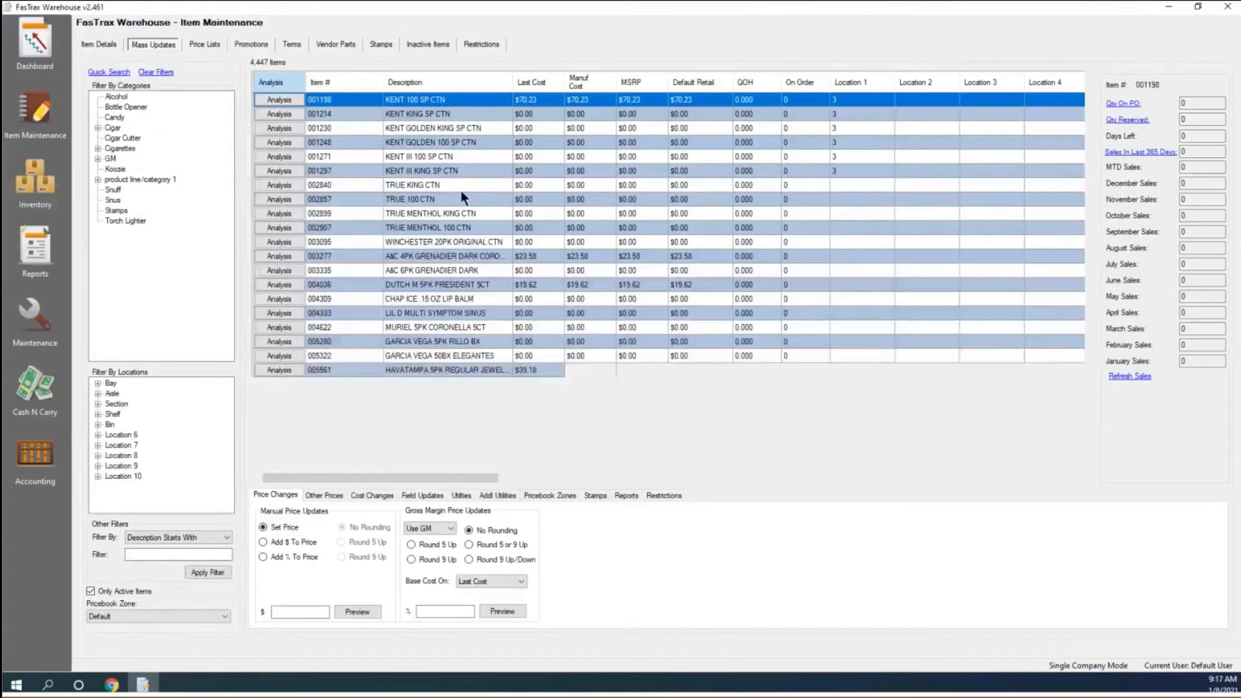
# Filter the list to the rows from KENT 100 SP CTN through KENT III KING SP CTN.
pyautogui.click(665, 495)
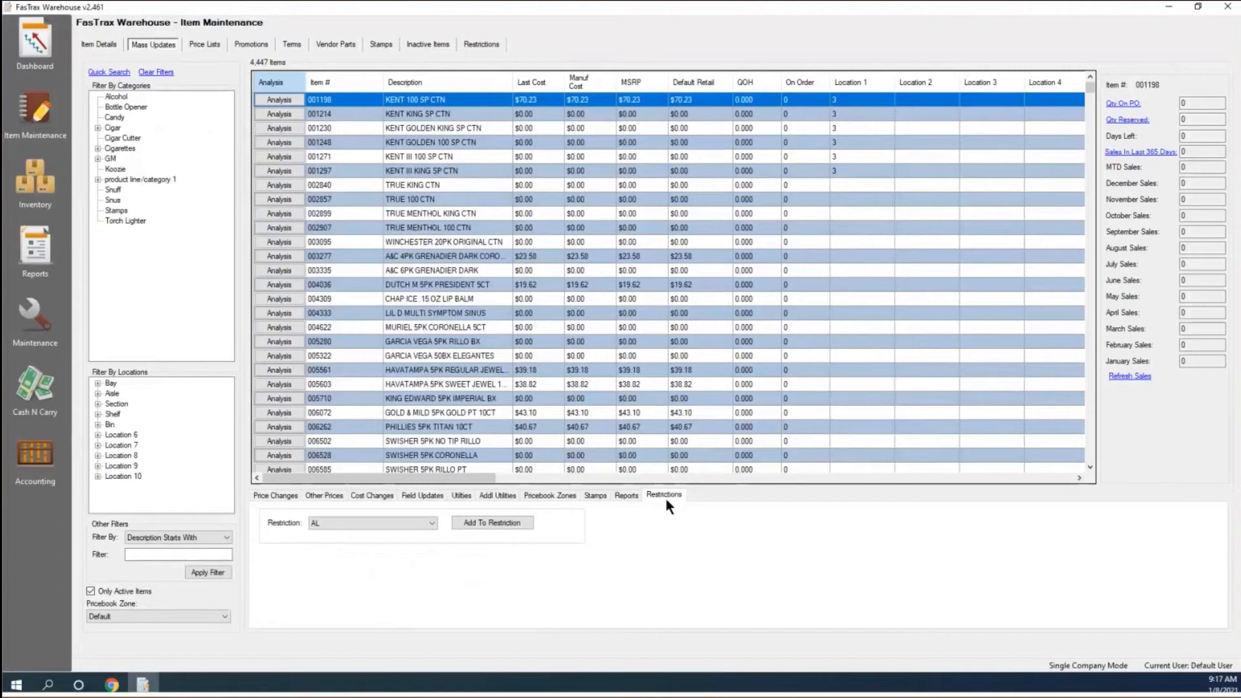
pyautogui.click(436, 99)
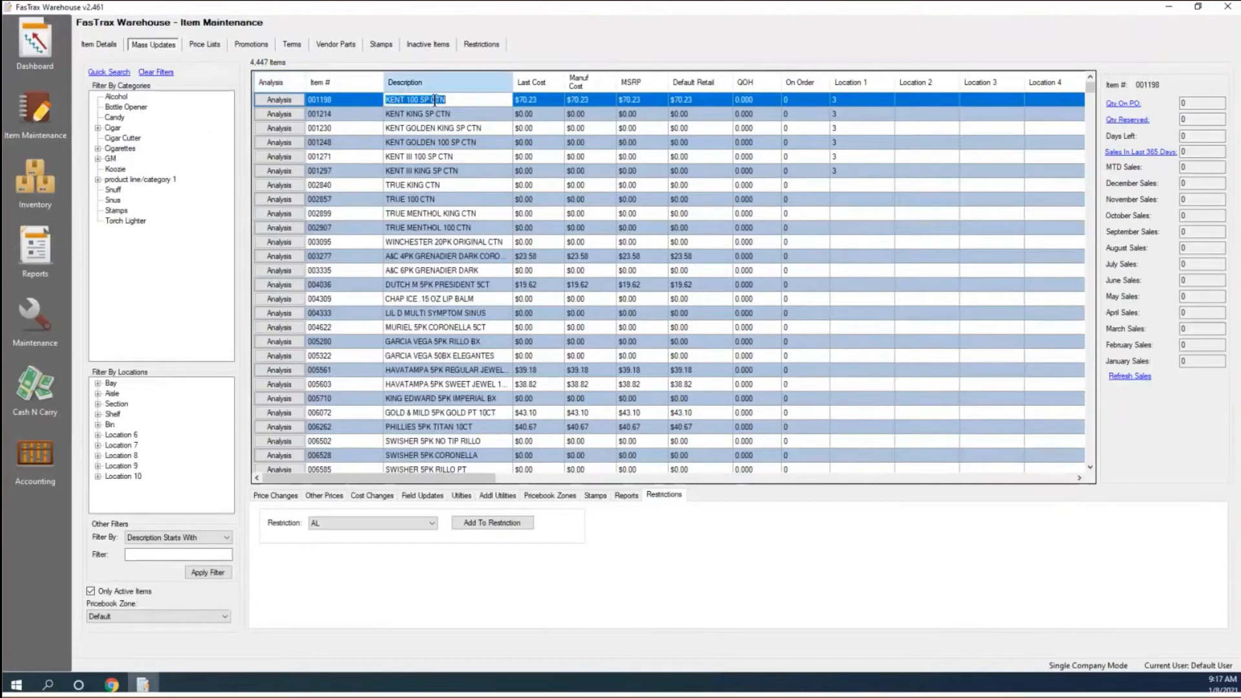
pyautogui.keyDown('shift'); pyautogui.click(391, 173); pyautogui.keyUp('shift')
pyautogui.rightClick(357, 160)
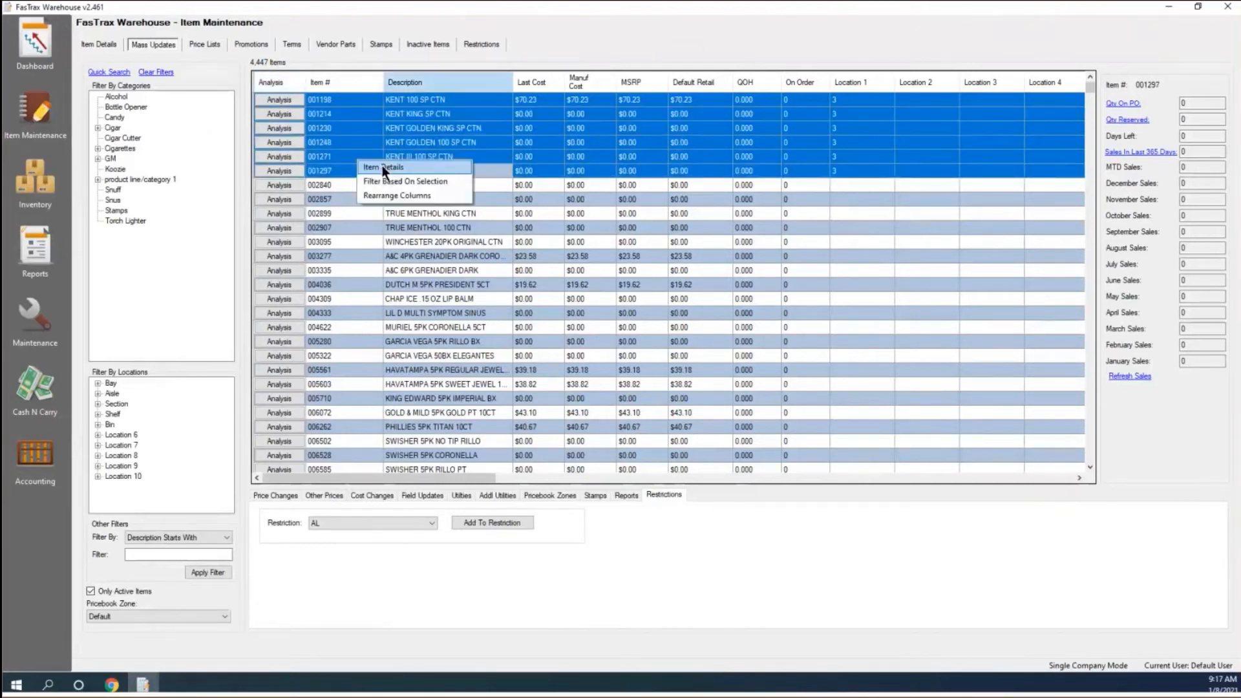
pyautogui.click(383, 181)
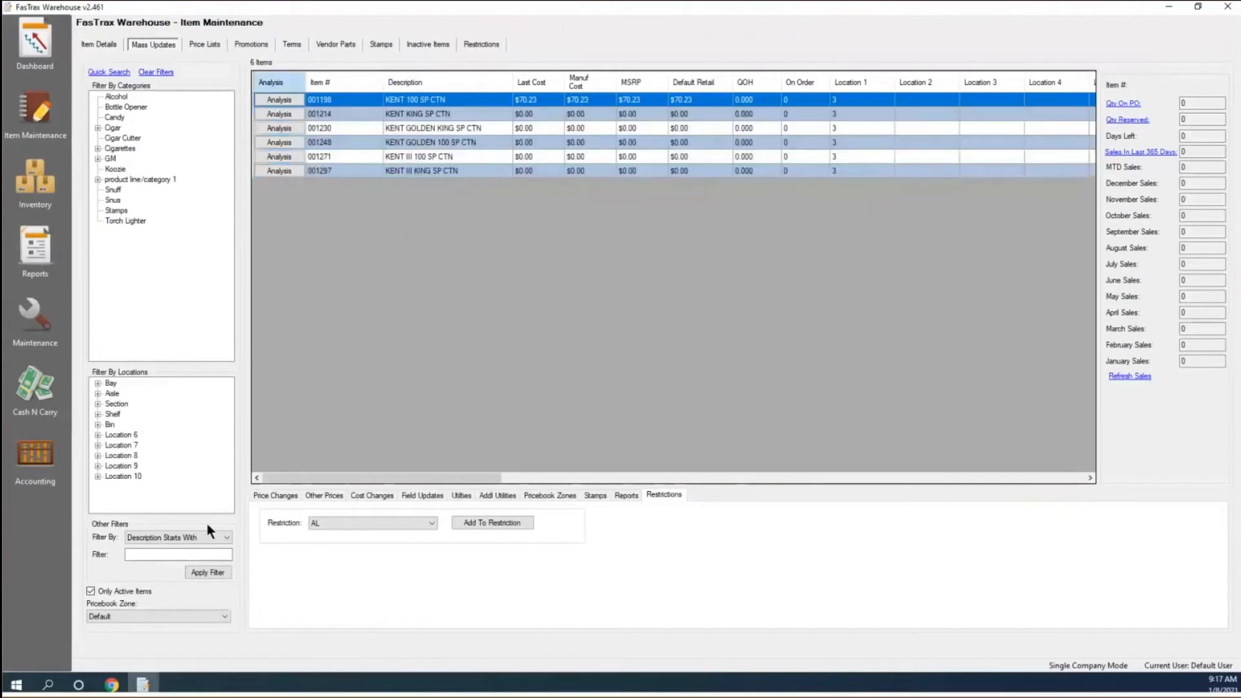
# Check the Restrictions list, leaving AL, then show the Pricebook Zones price tools.
pyautogui.click(410, 522)
pyautogui.click(317, 545)
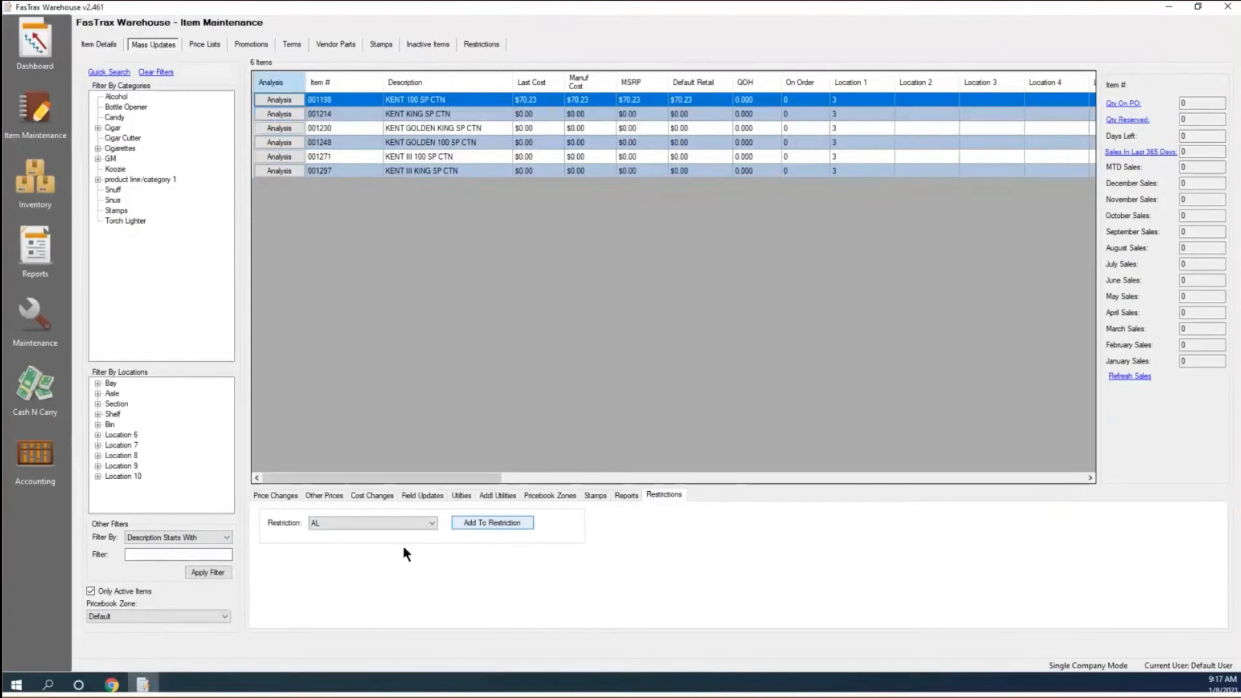
pyautogui.click(315, 526)
pyautogui.click(544, 497)
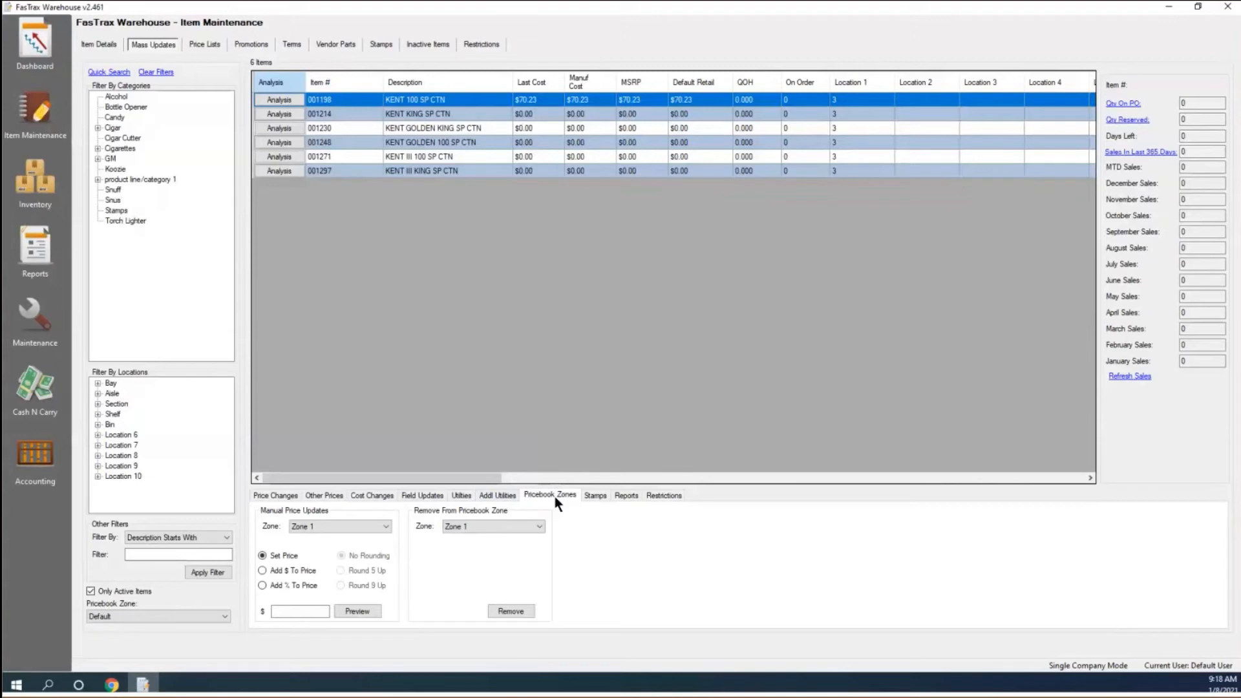
# Explore the Pricebook Zones fields, keeping Zone 1, then show the additional item utilities.
pyautogui.click(514, 526)
pyautogui.click(323, 526)
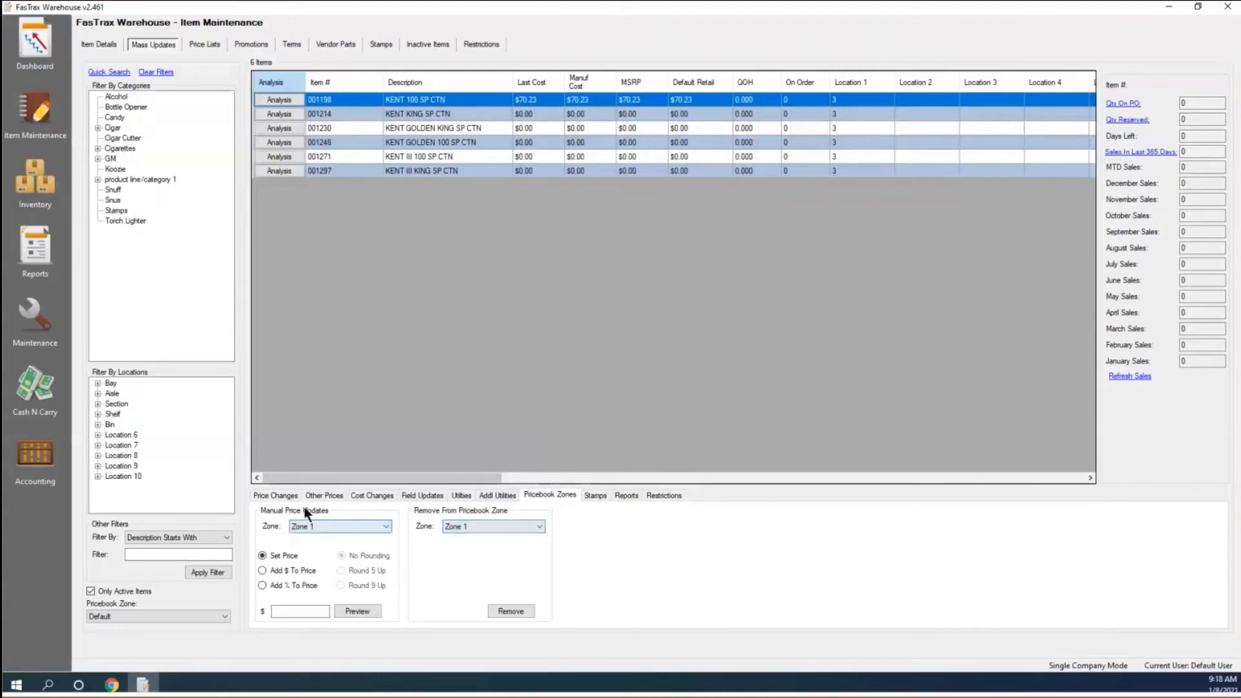
pyautogui.click(329, 530)
pyautogui.click(326, 538)
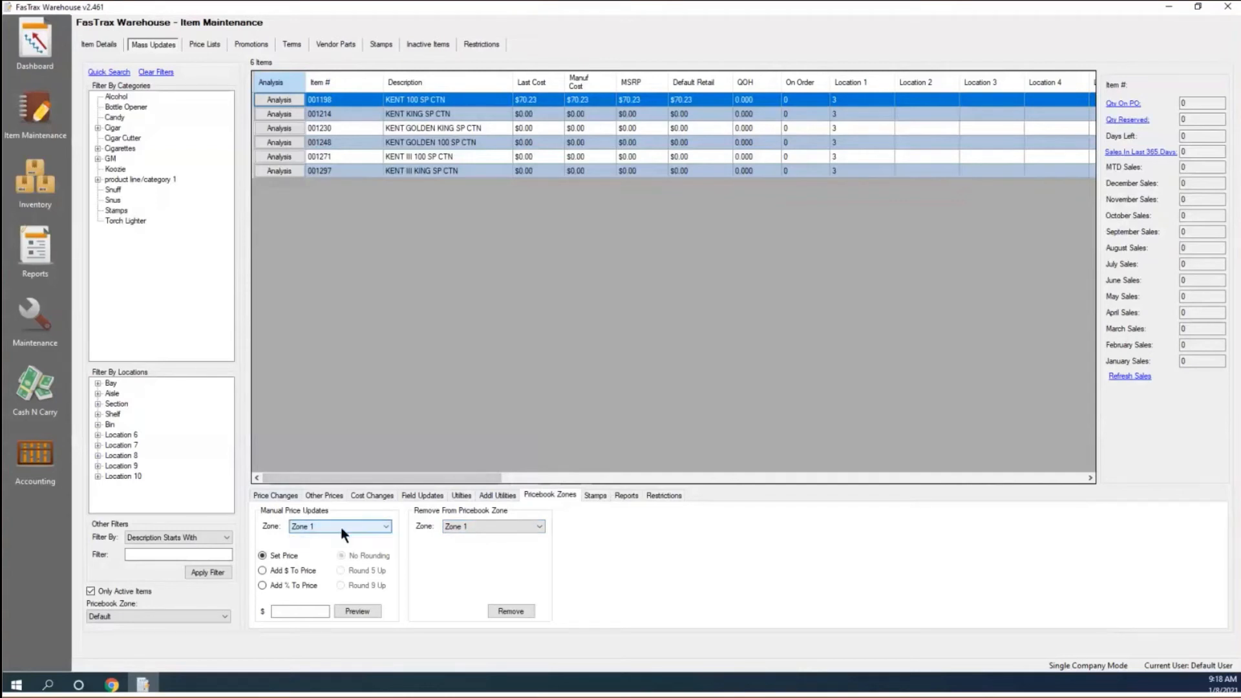
pyautogui.click(302, 570)
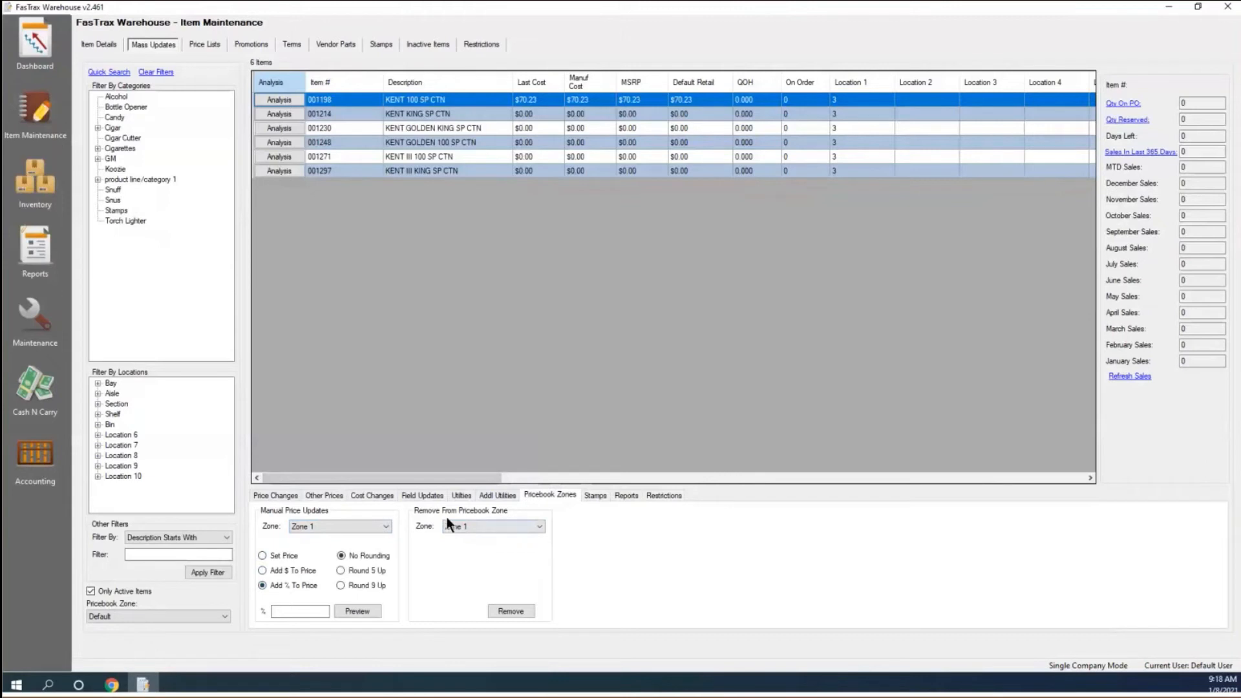
pyautogui.click(539, 527)
pyautogui.click(492, 498)
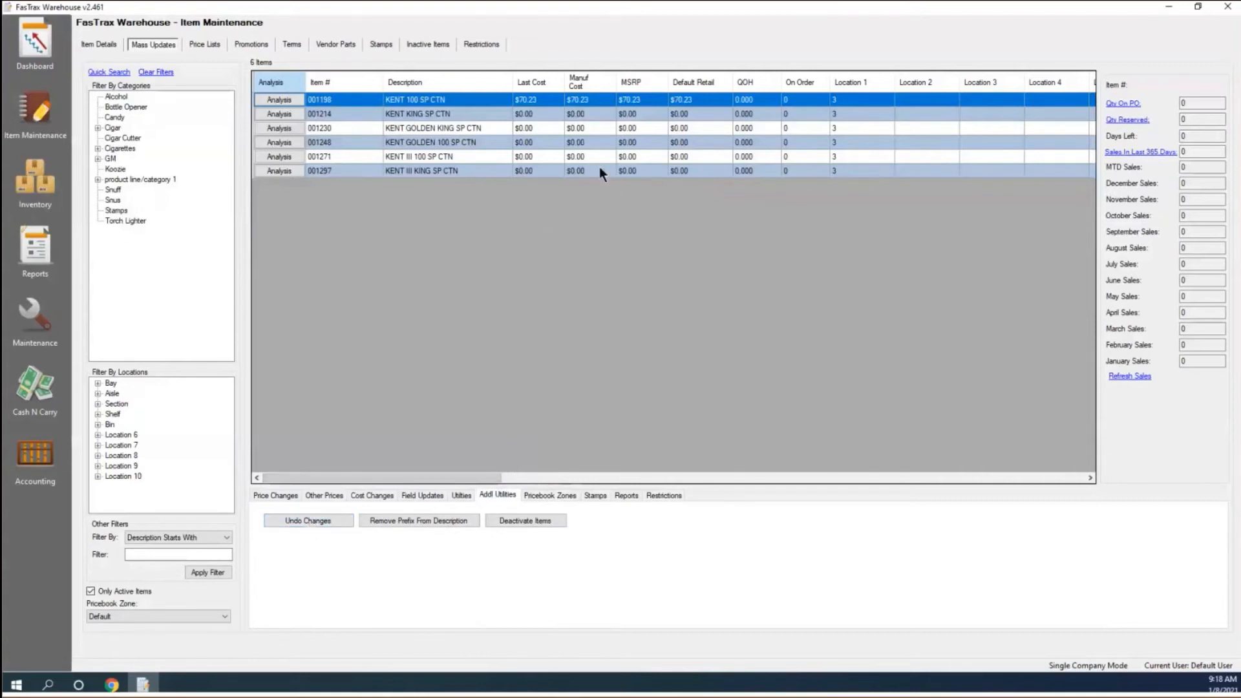
# Set the price to 1.00, preview the six Kent cartons, and confirm applying the change.
pyautogui.click(262, 496)
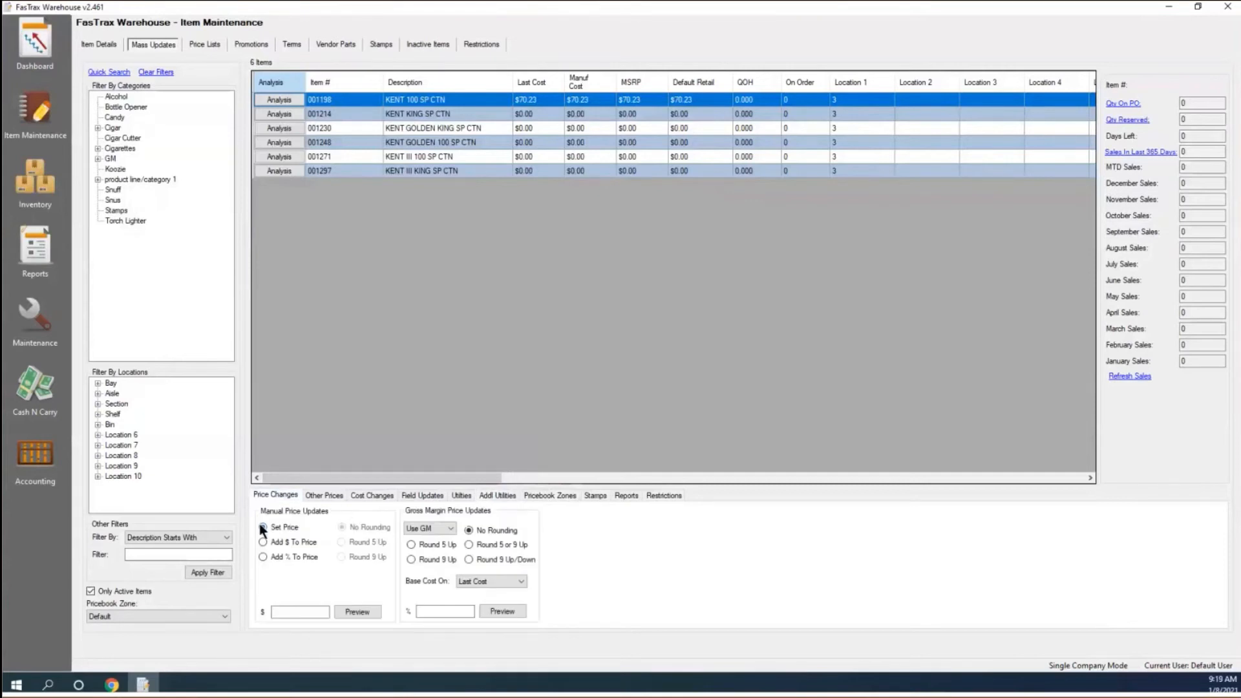
pyautogui.click(300, 609)
pyautogui.write('1.00')
pyautogui.click(360, 614)
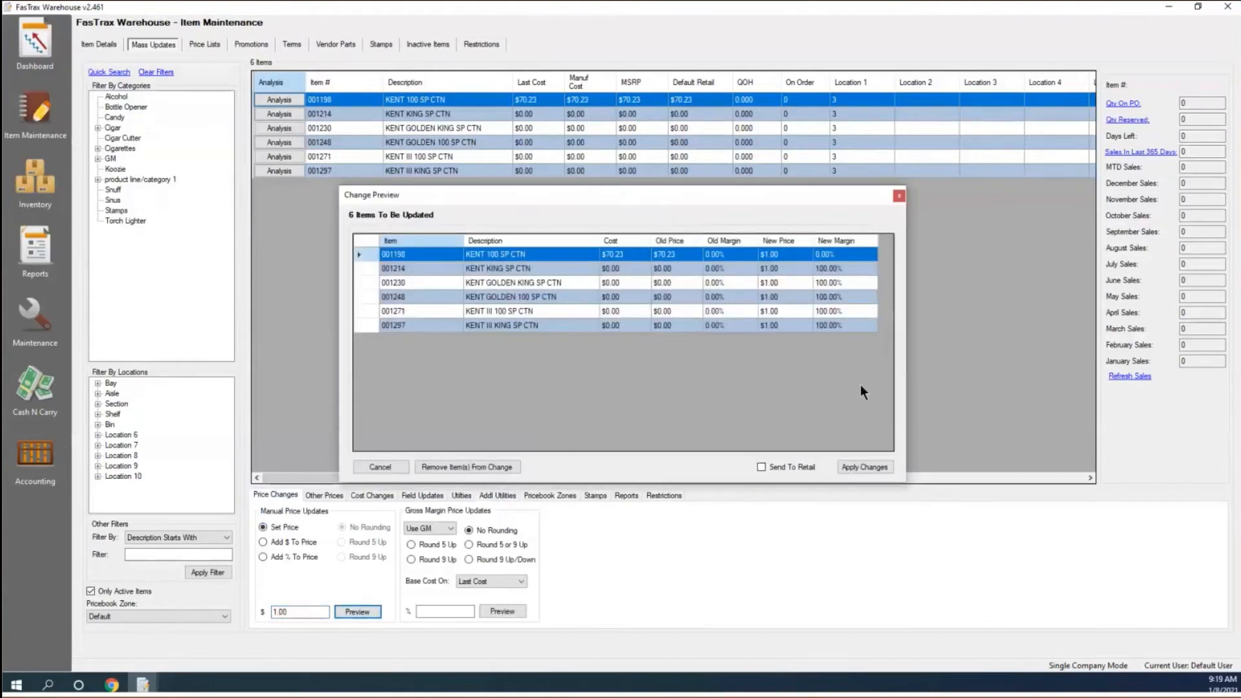
pyautogui.click(852, 467)
pyautogui.click(852, 466)
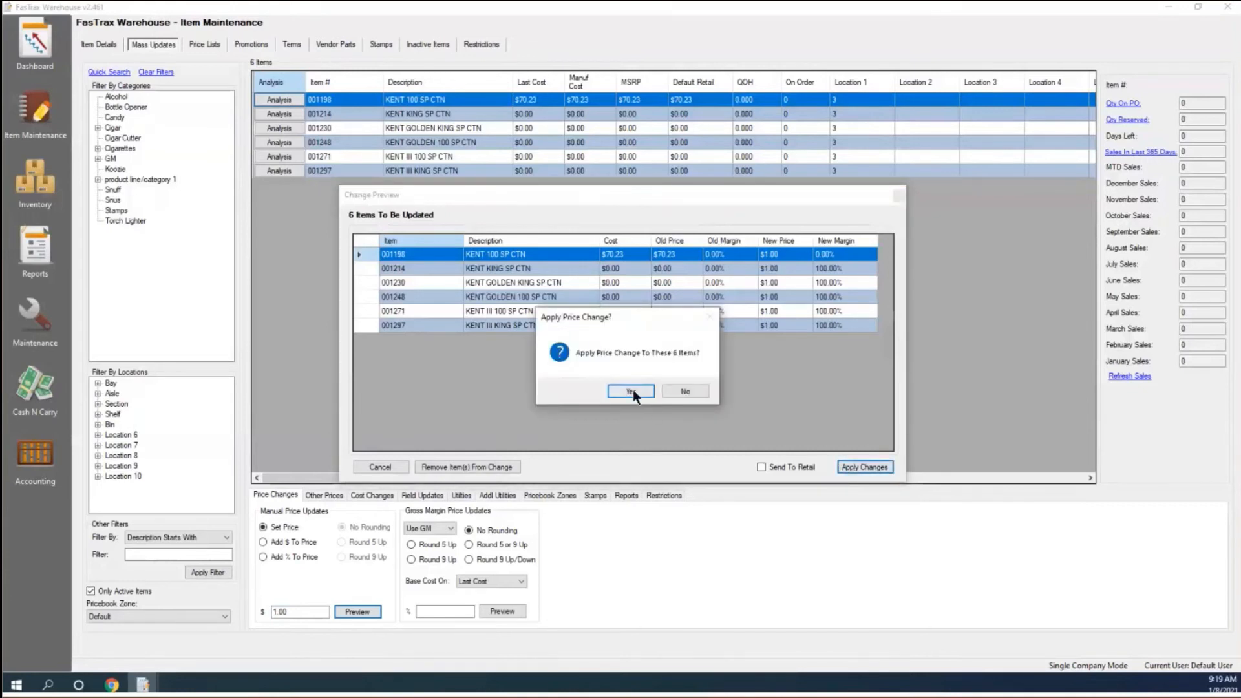
pyautogui.click(632, 391)
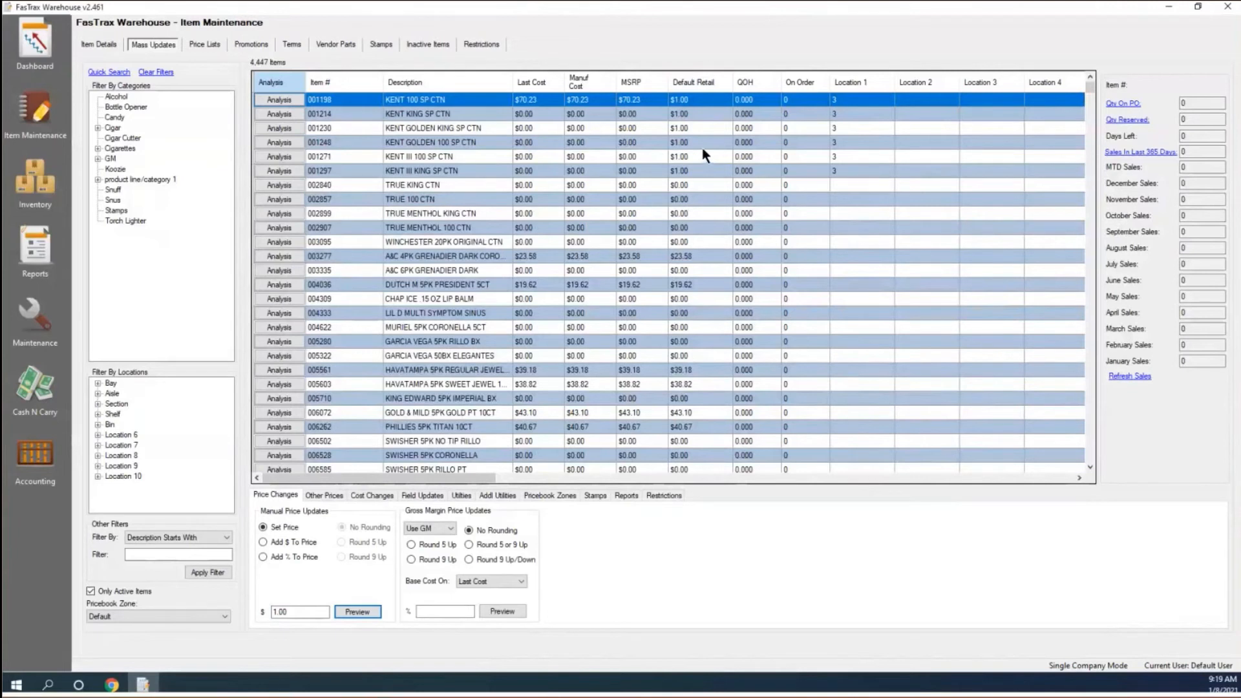
# Undo the $1.00 price change on the 001198 KENT 100 SP CTN row and confirm.
pyautogui.click(495, 495)
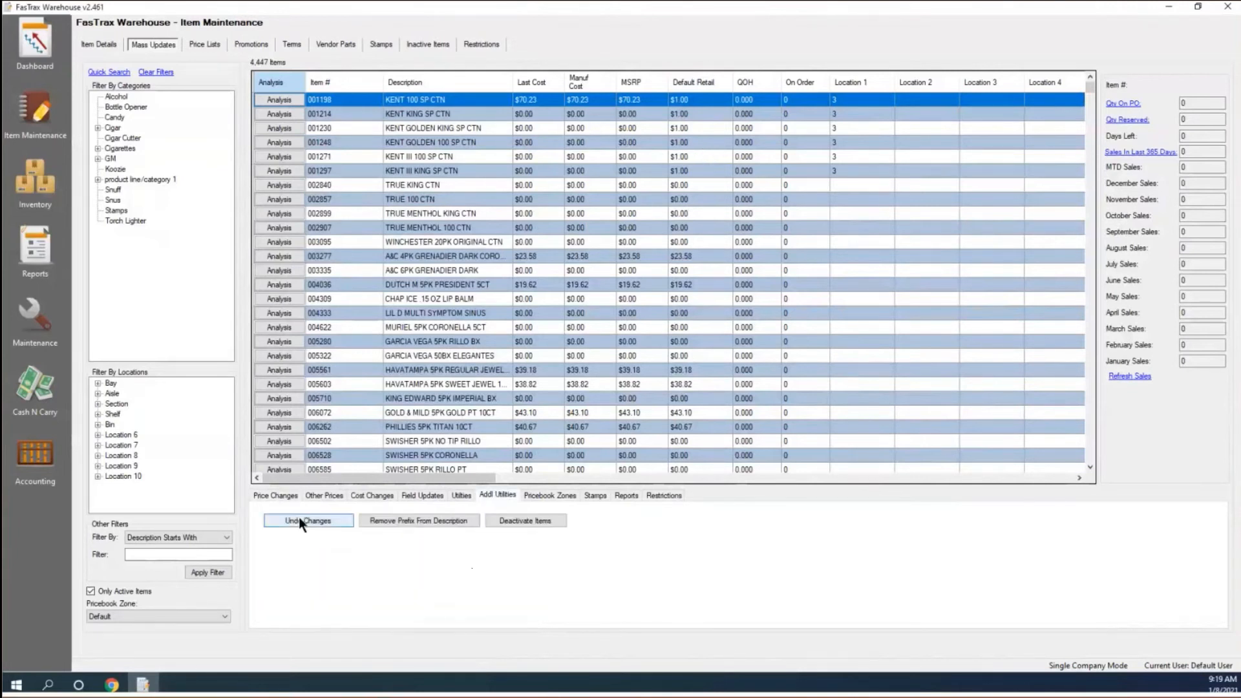
pyautogui.click(313, 526)
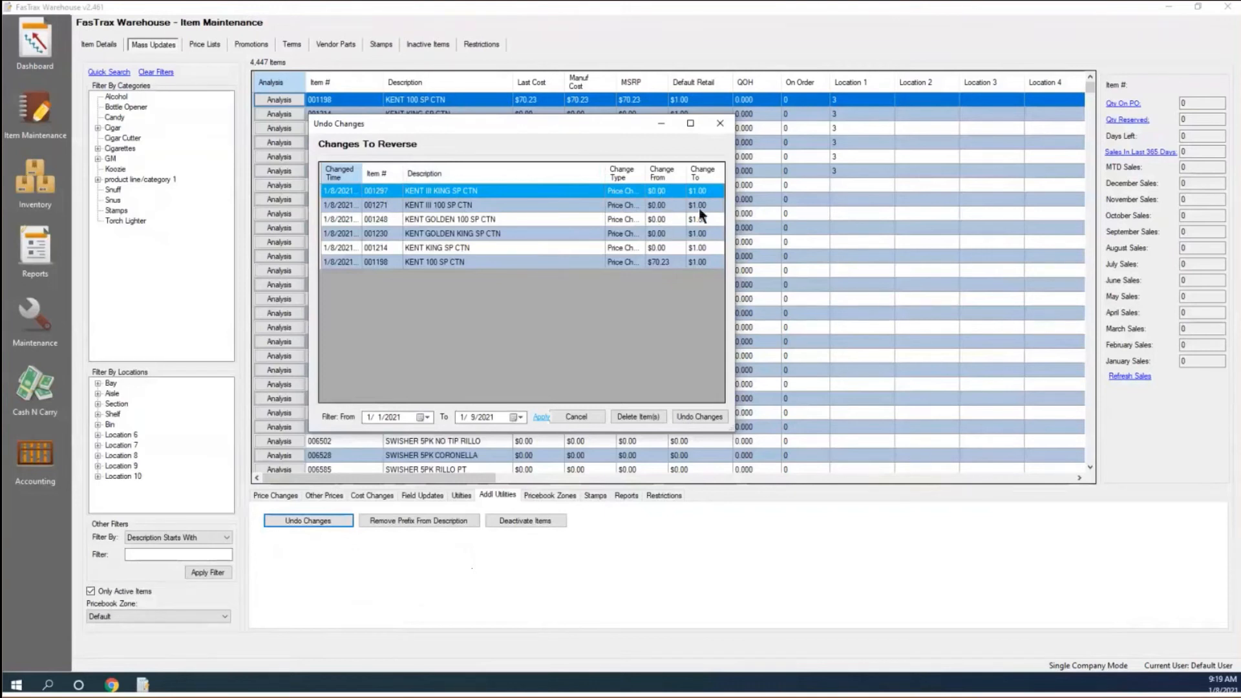
pyautogui.click(657, 263)
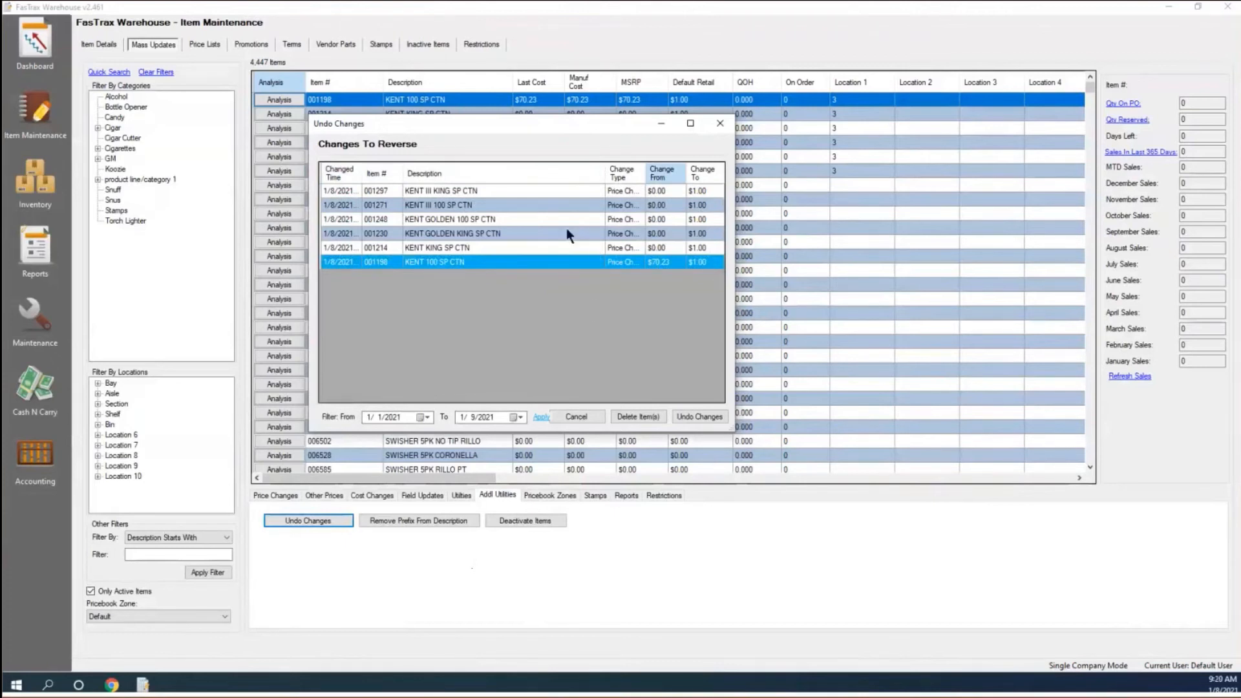
pyautogui.click(696, 416)
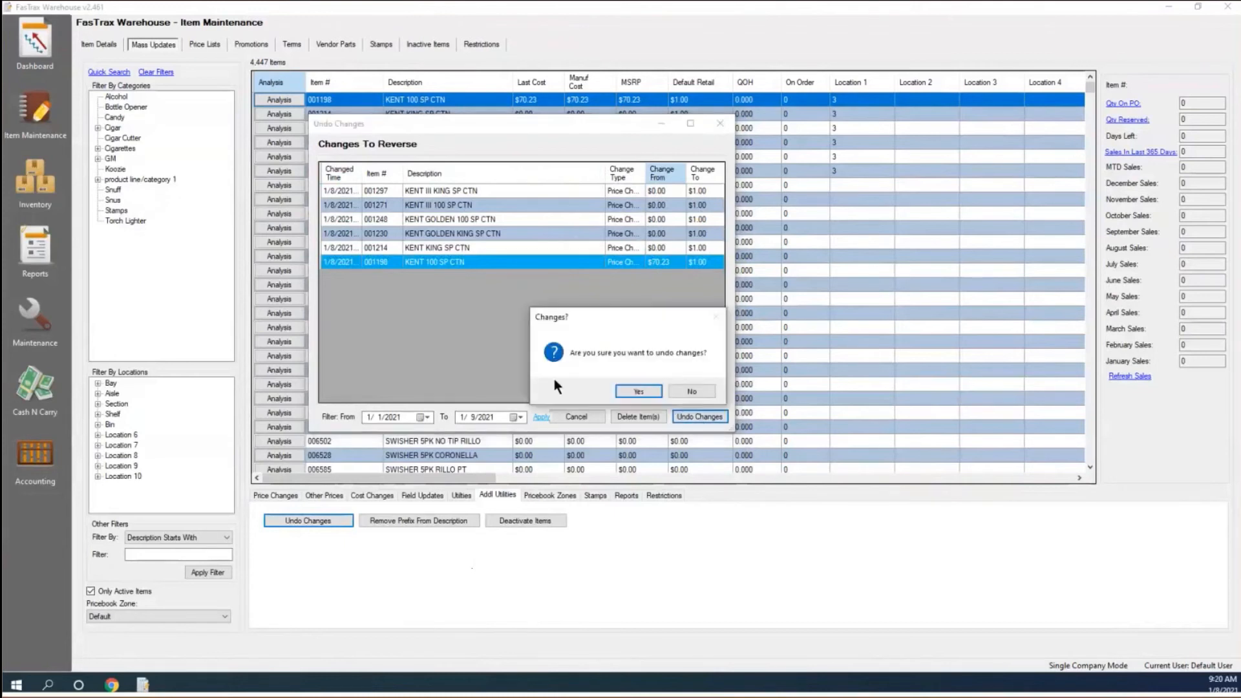
pyautogui.click(638, 392)
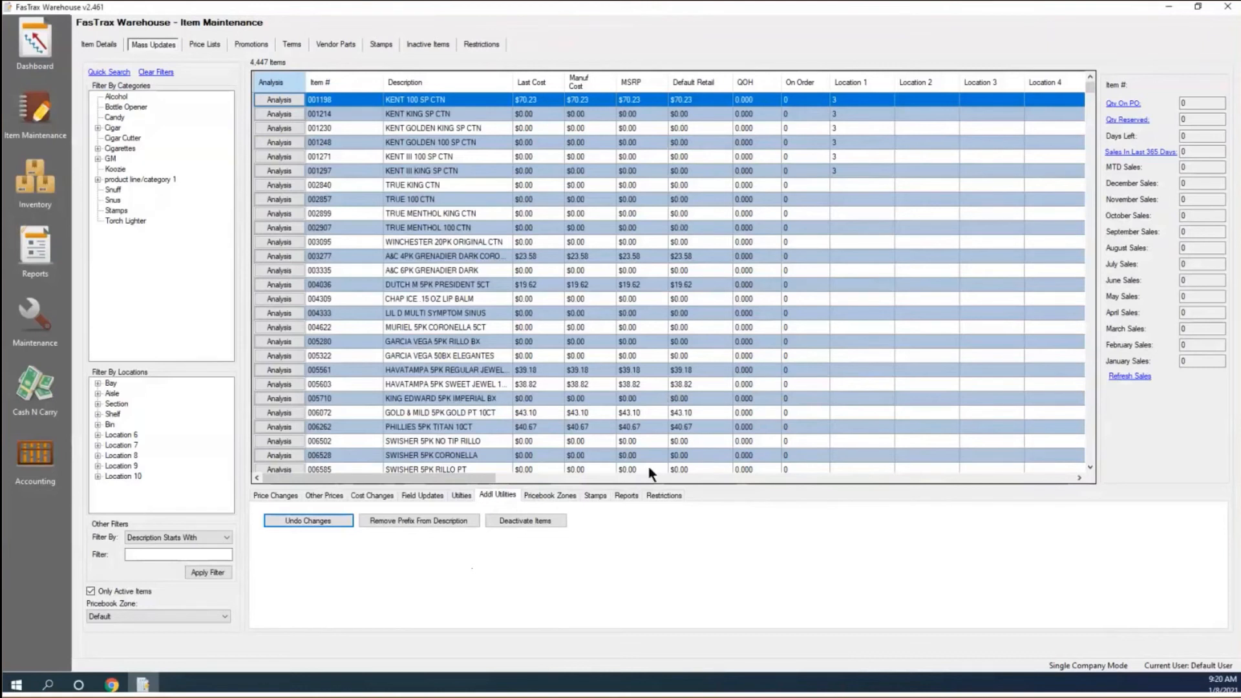
# Show the Reports tools offering Price List, Last Report and Vendor Part reports for all 4,447 items.
pyautogui.click(628, 496)
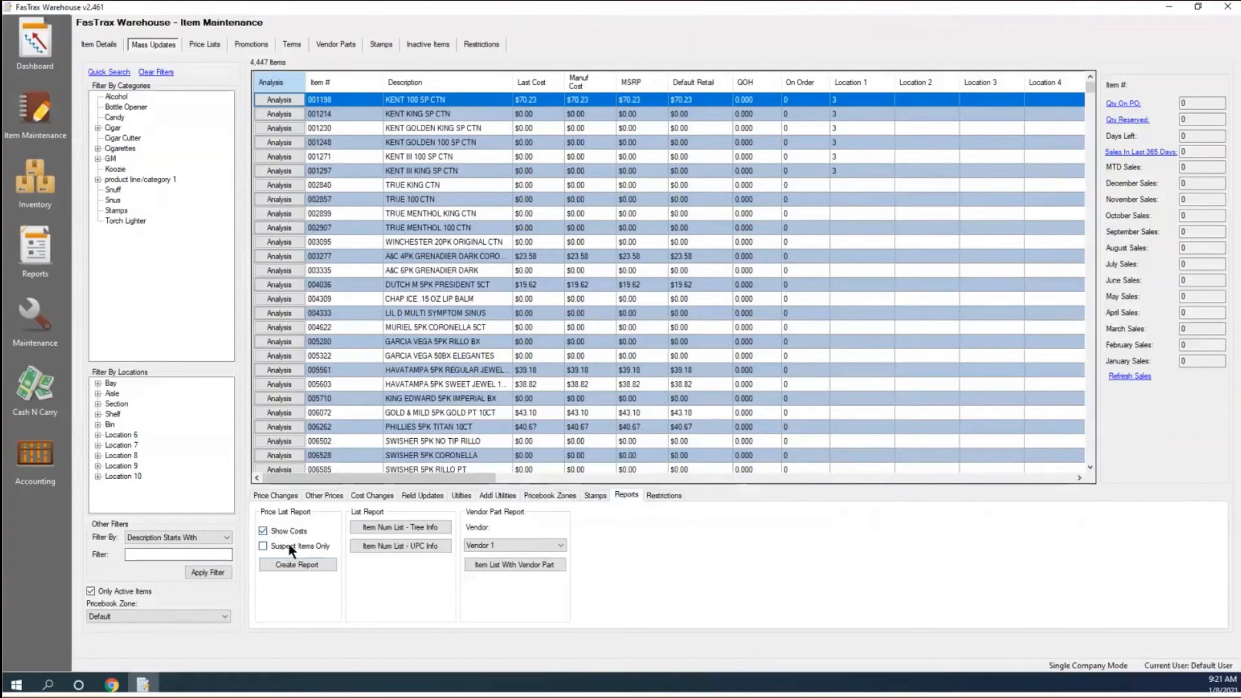
# Create the Price List report for suspect items only, producing a 76-page Item List in the Report Viewer.
pyautogui.click(290, 546)
pyautogui.click(299, 564)
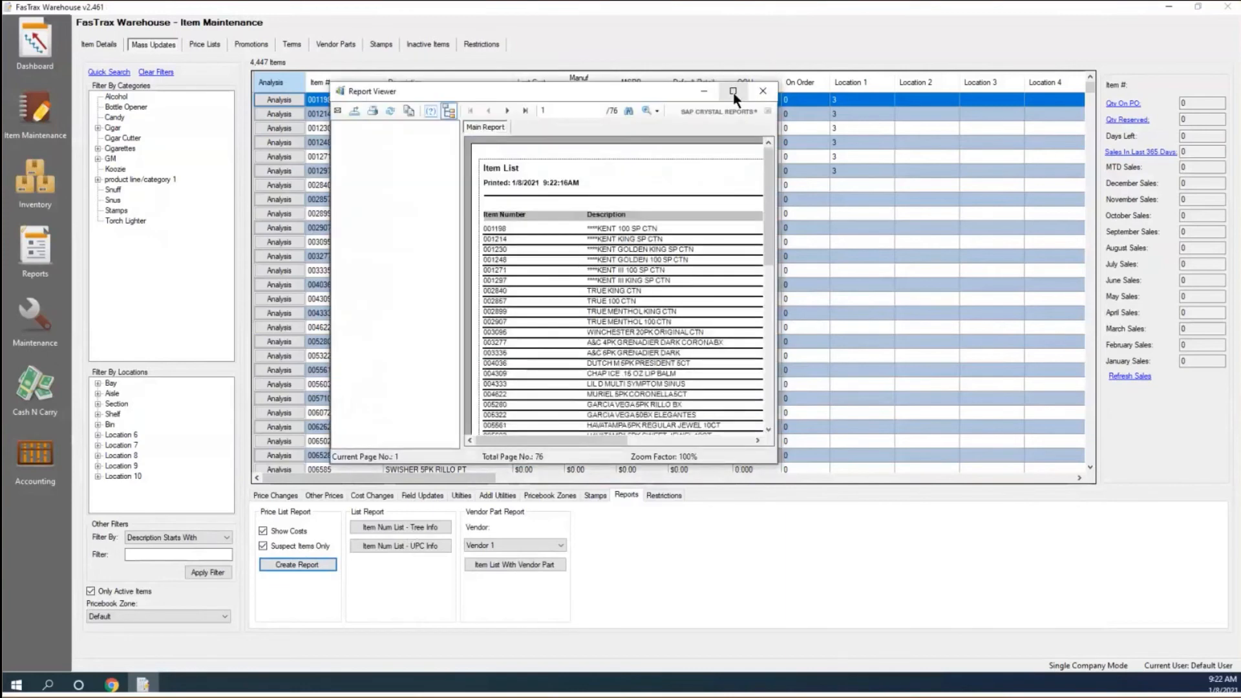
# Maximize the Item List report, check its Cost and Price columns, then close the Report Viewer.
pyautogui.click(731, 91)
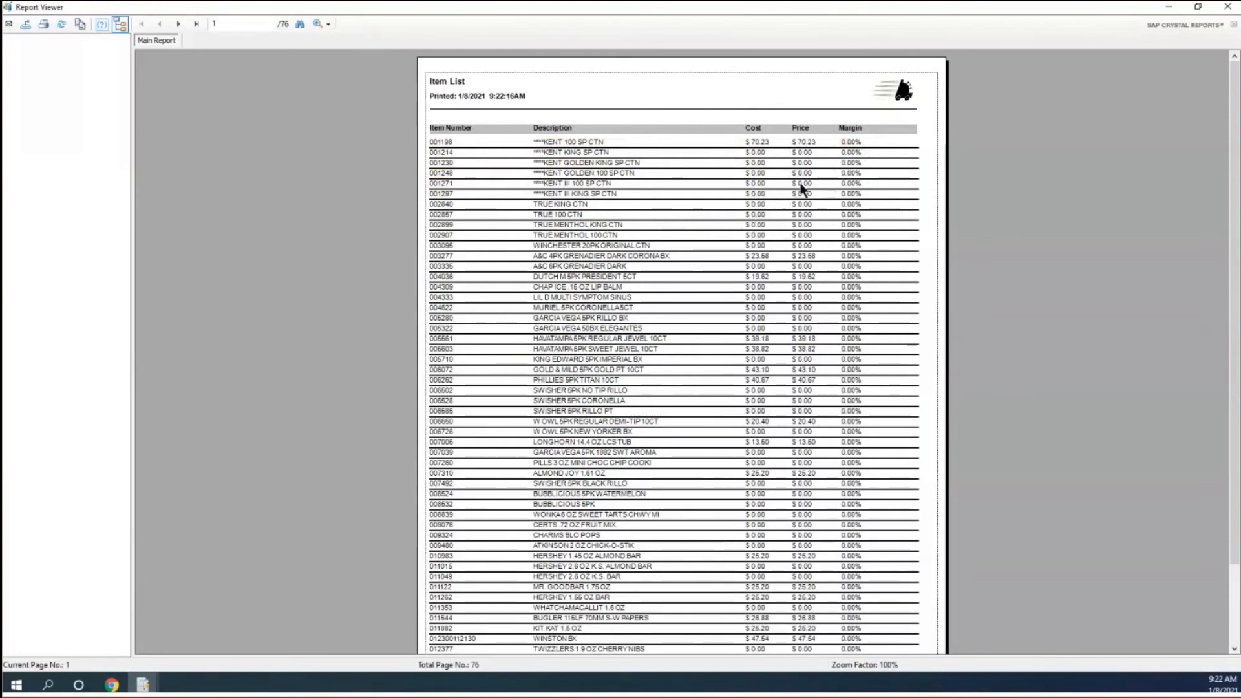
pyautogui.click(753, 146)
pyautogui.click(810, 144)
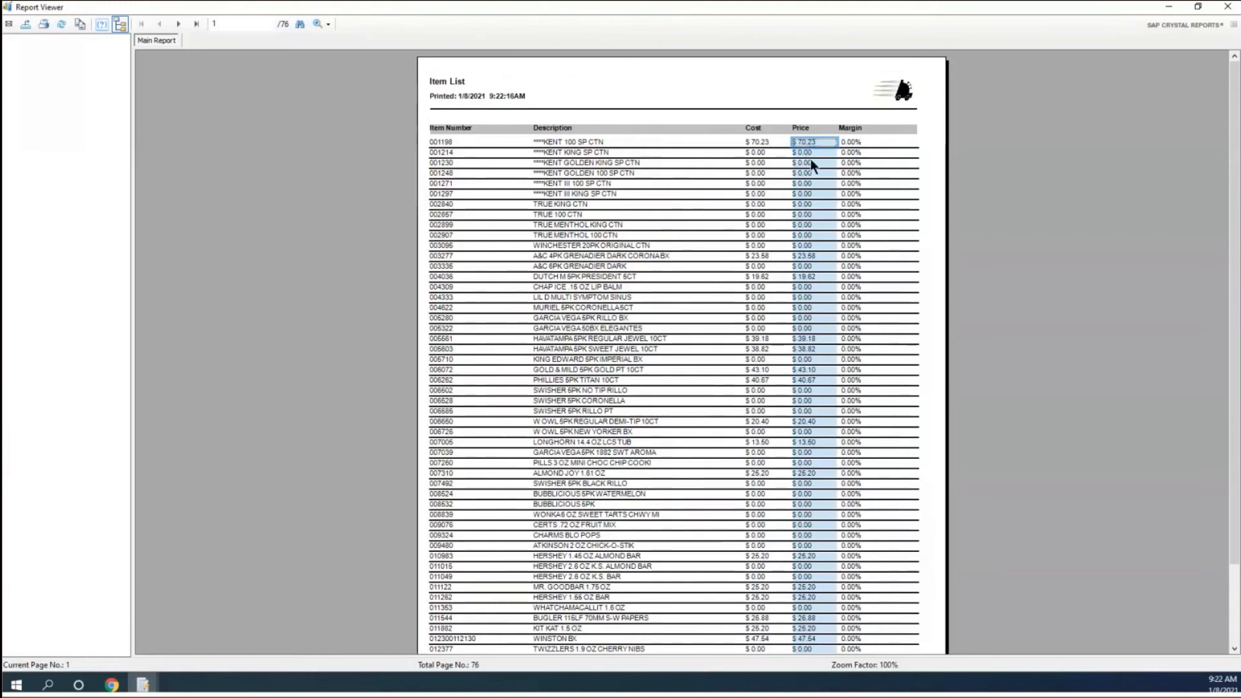
pyautogui.click(1226, 9)
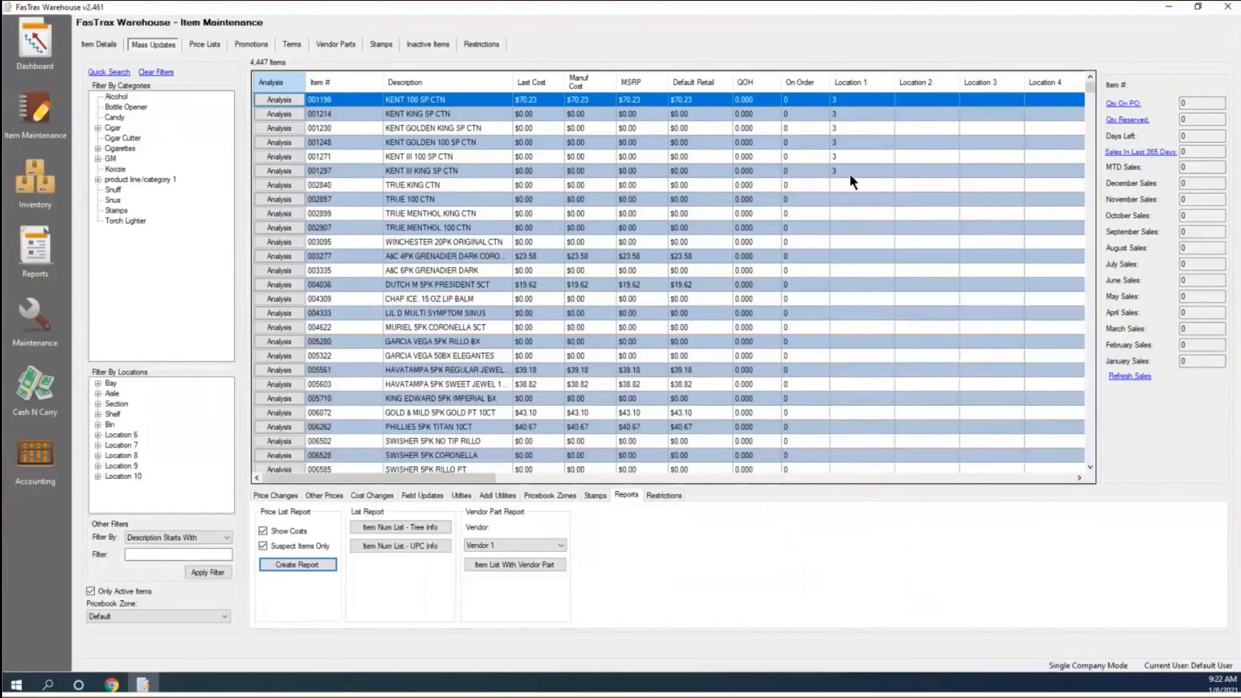
pyautogui.click(390, 529)
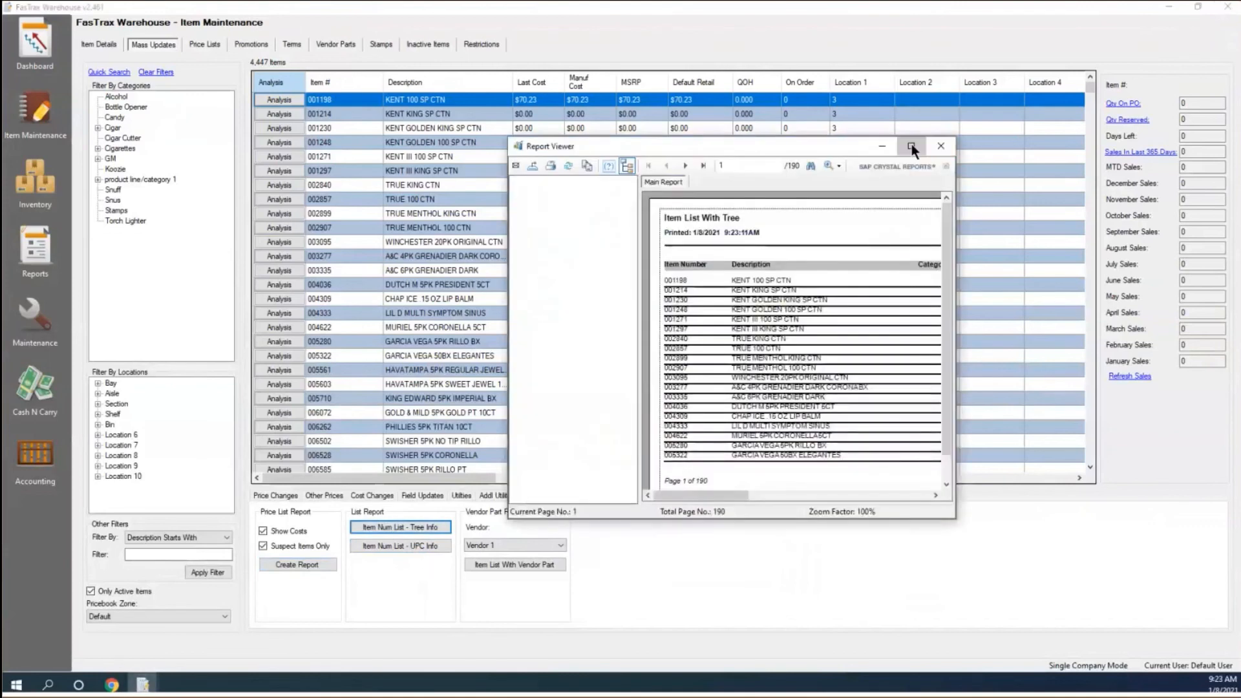
pyautogui.click(911, 144)
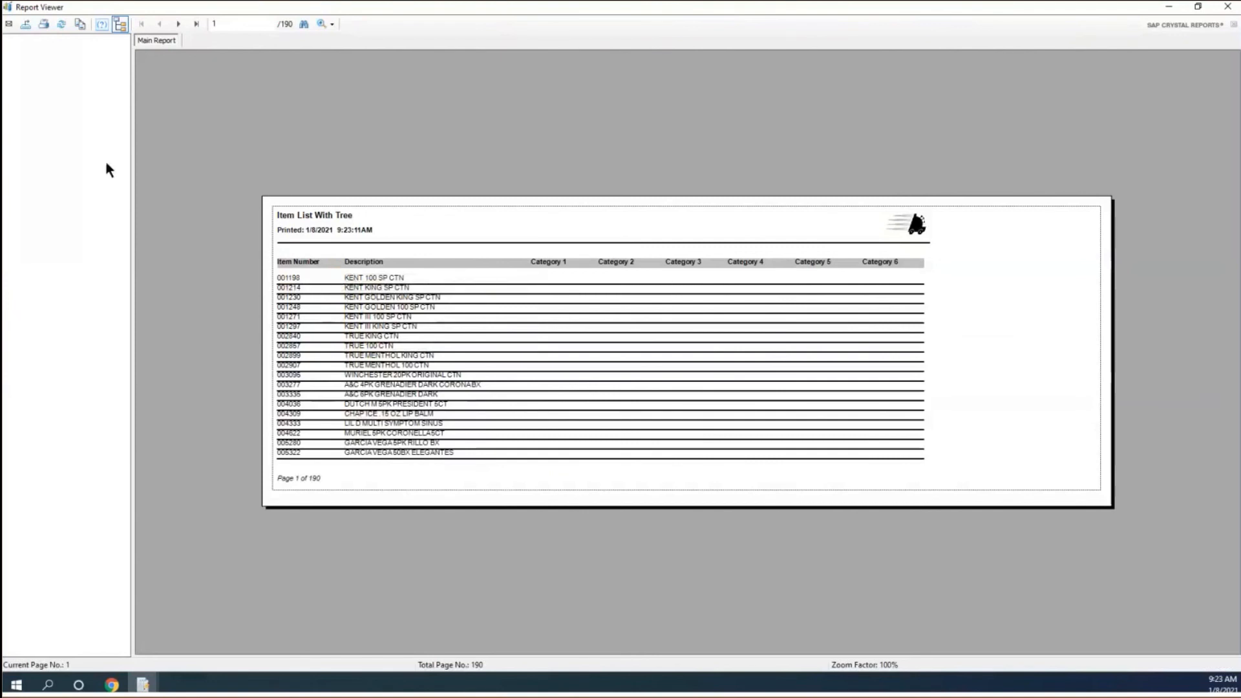
pyautogui.click(179, 25)
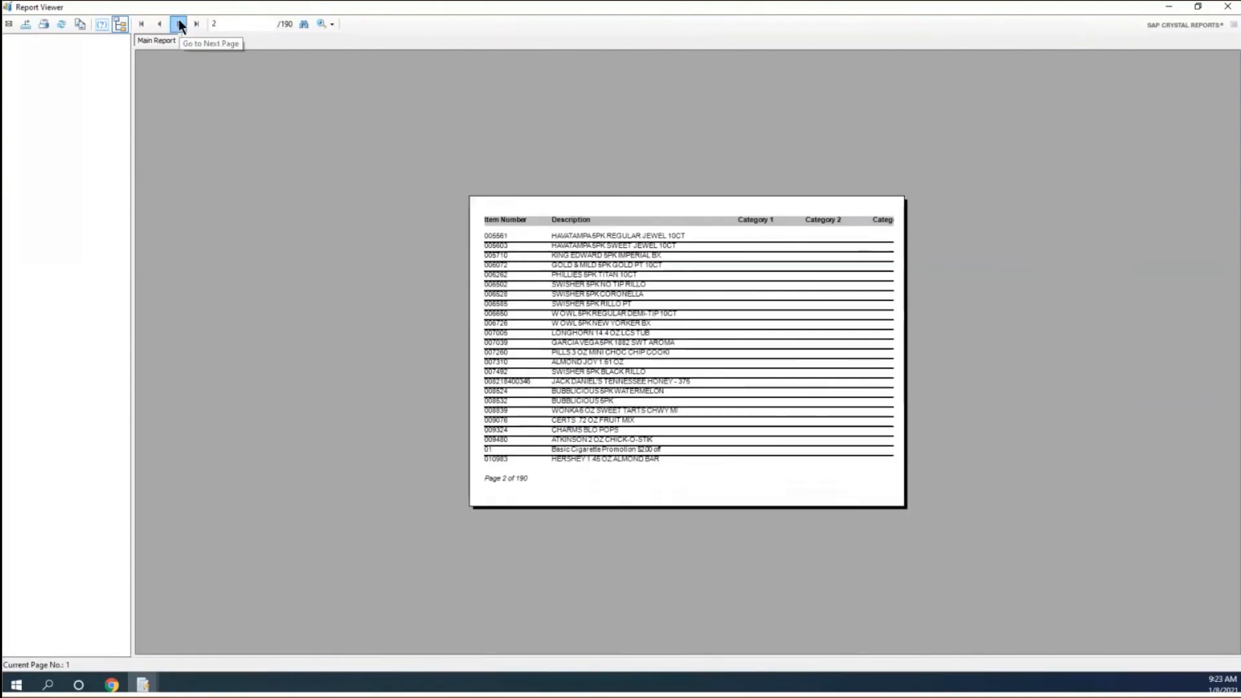
pyautogui.click(1228, 7)
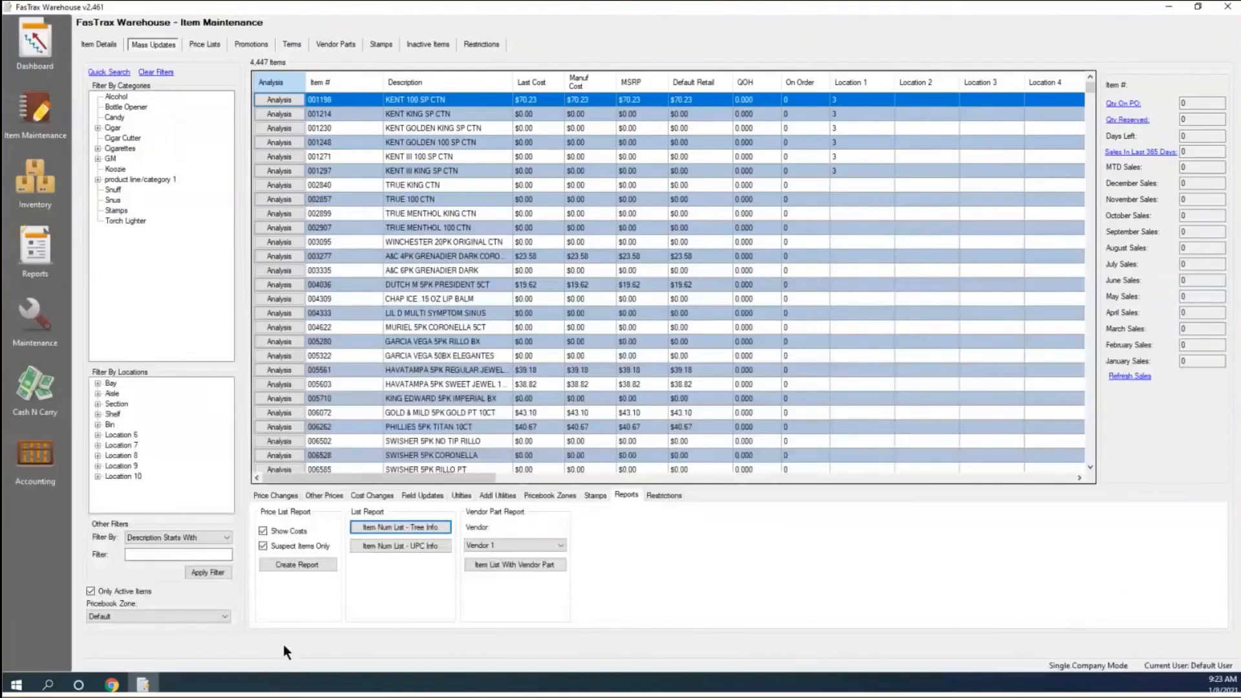
pyautogui.click(402, 549)
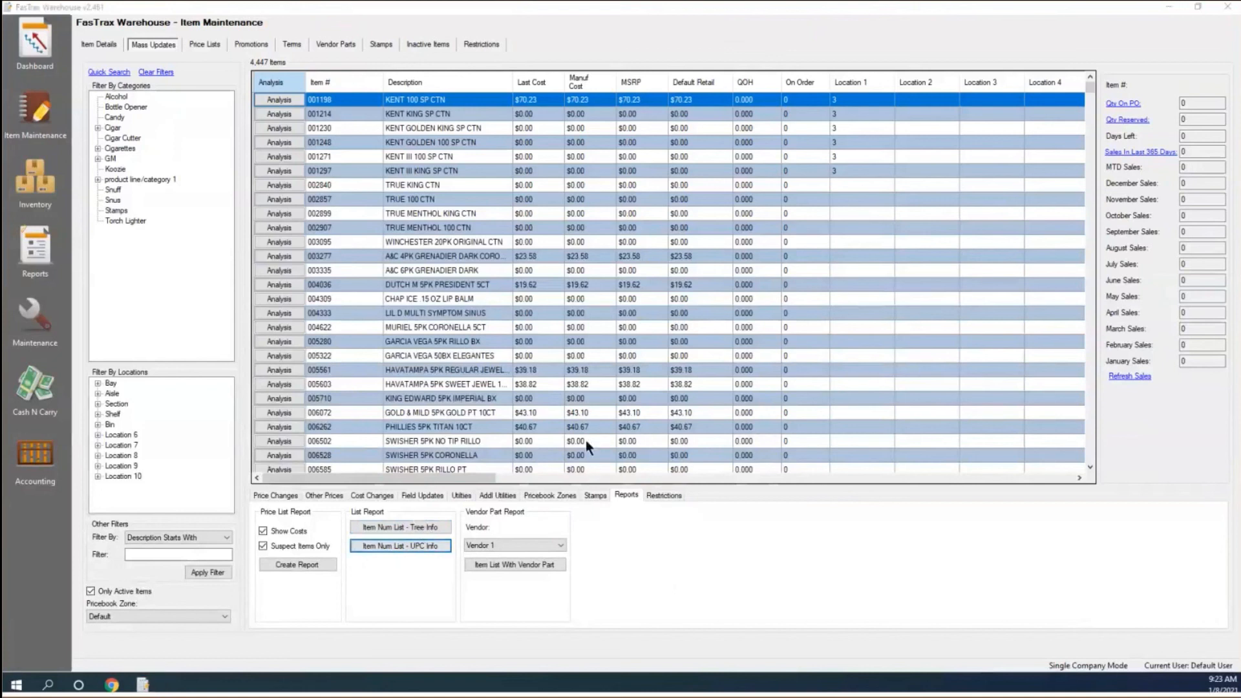
pyautogui.click(719, 131)
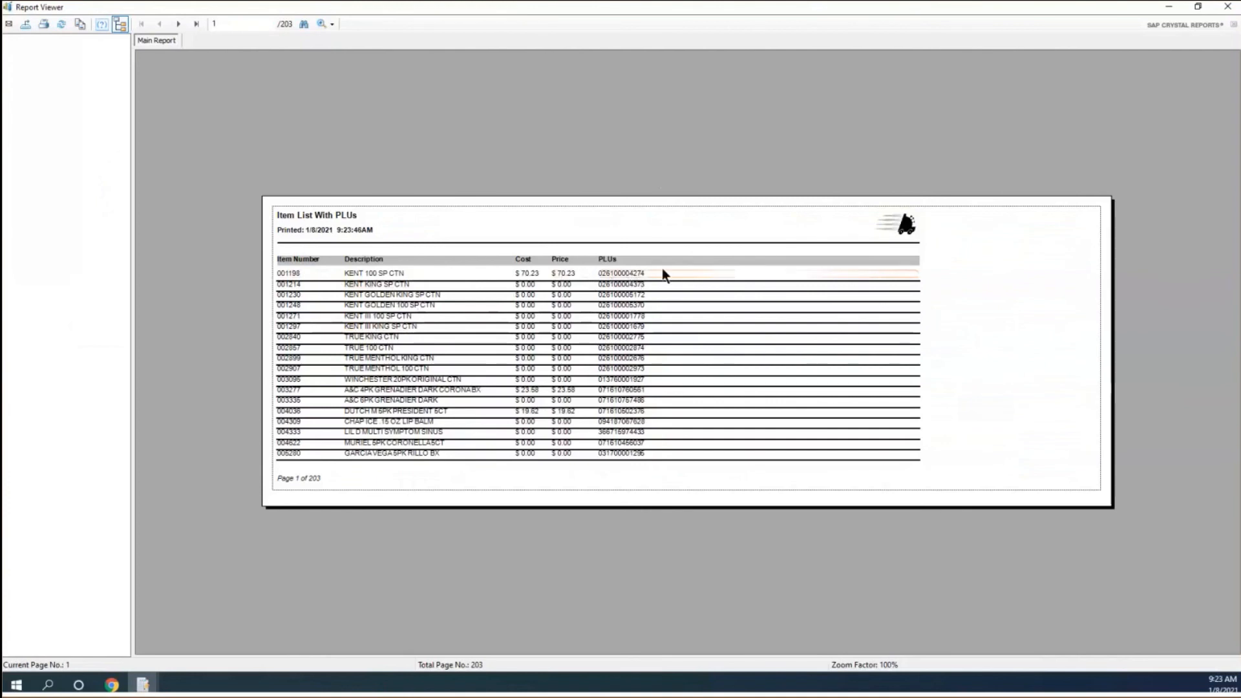
pyautogui.click(1227, 6)
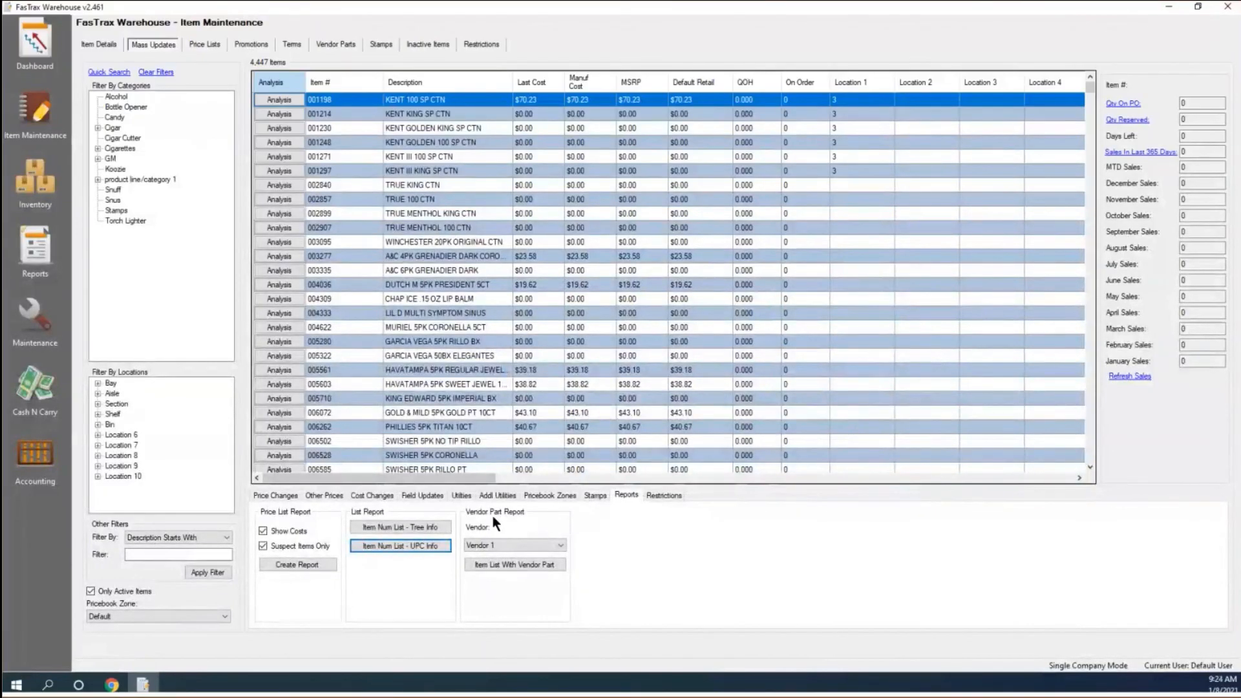
pyautogui.click(557, 544)
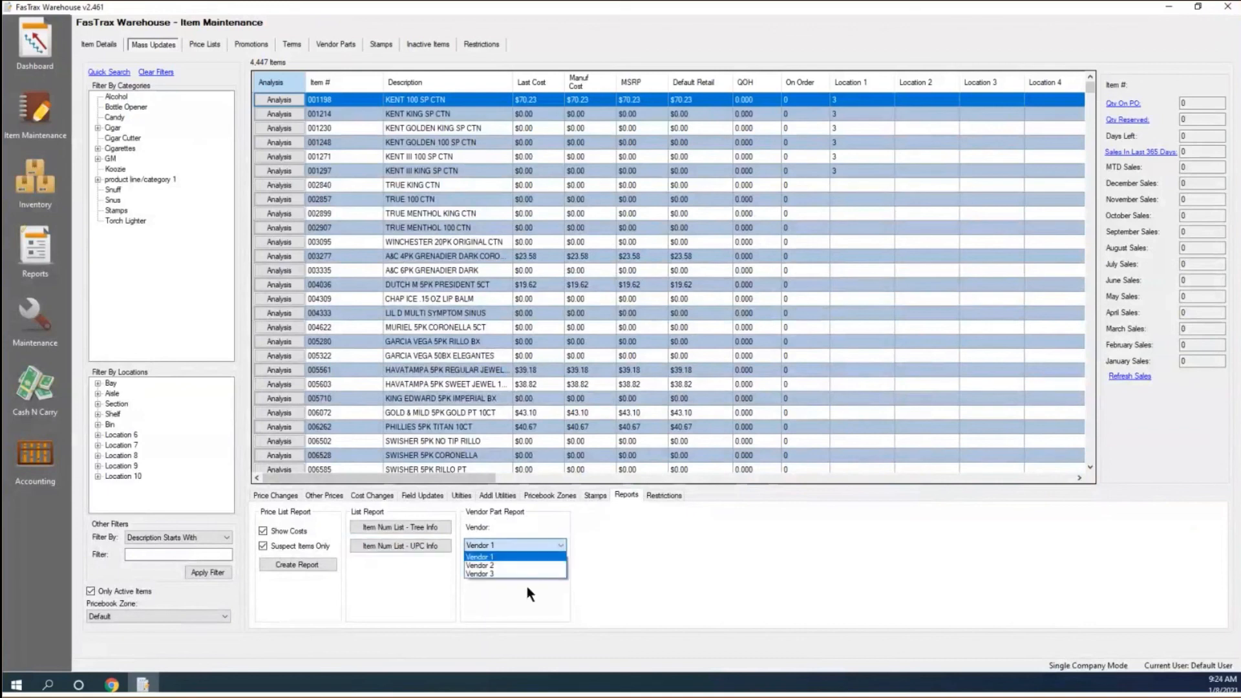
pyautogui.click(534, 525)
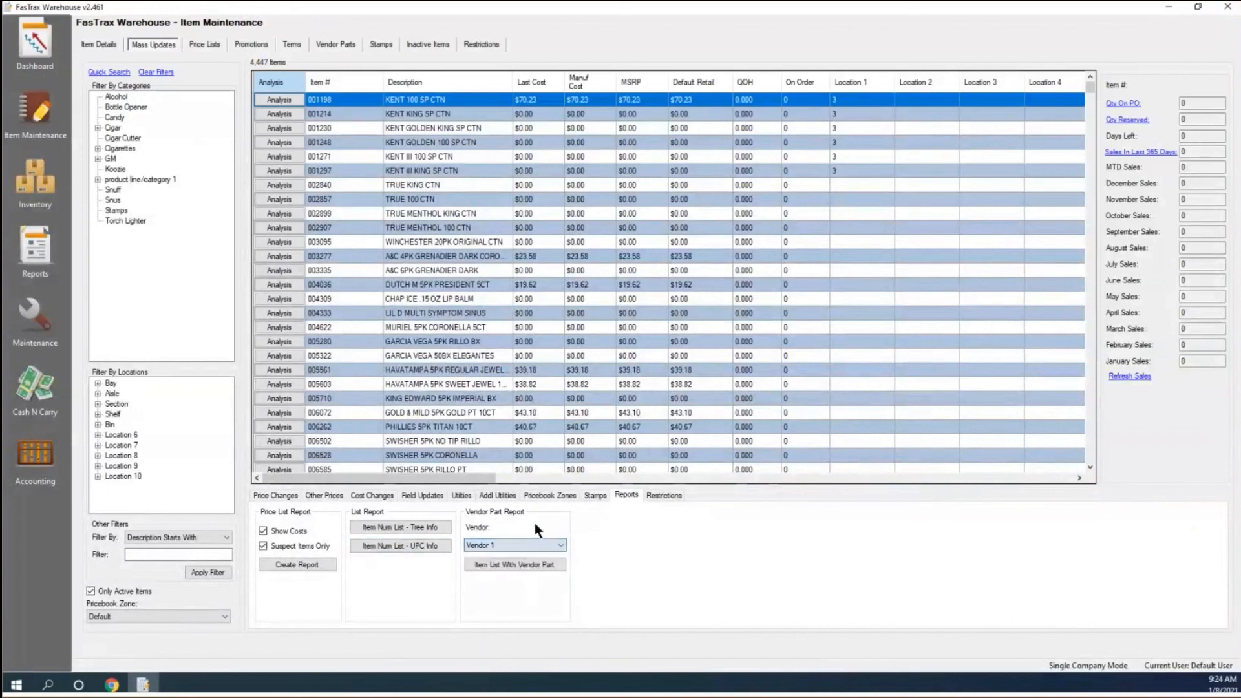
pyautogui.click(529, 565)
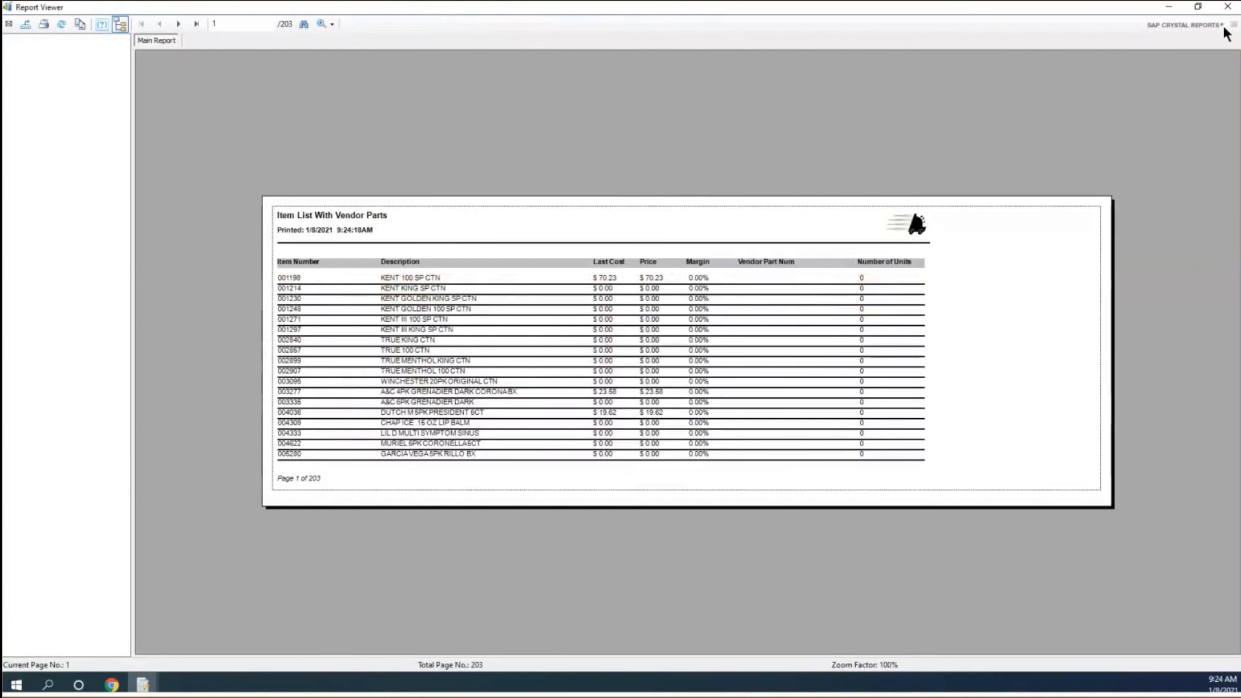
pyautogui.click(1233, 8)
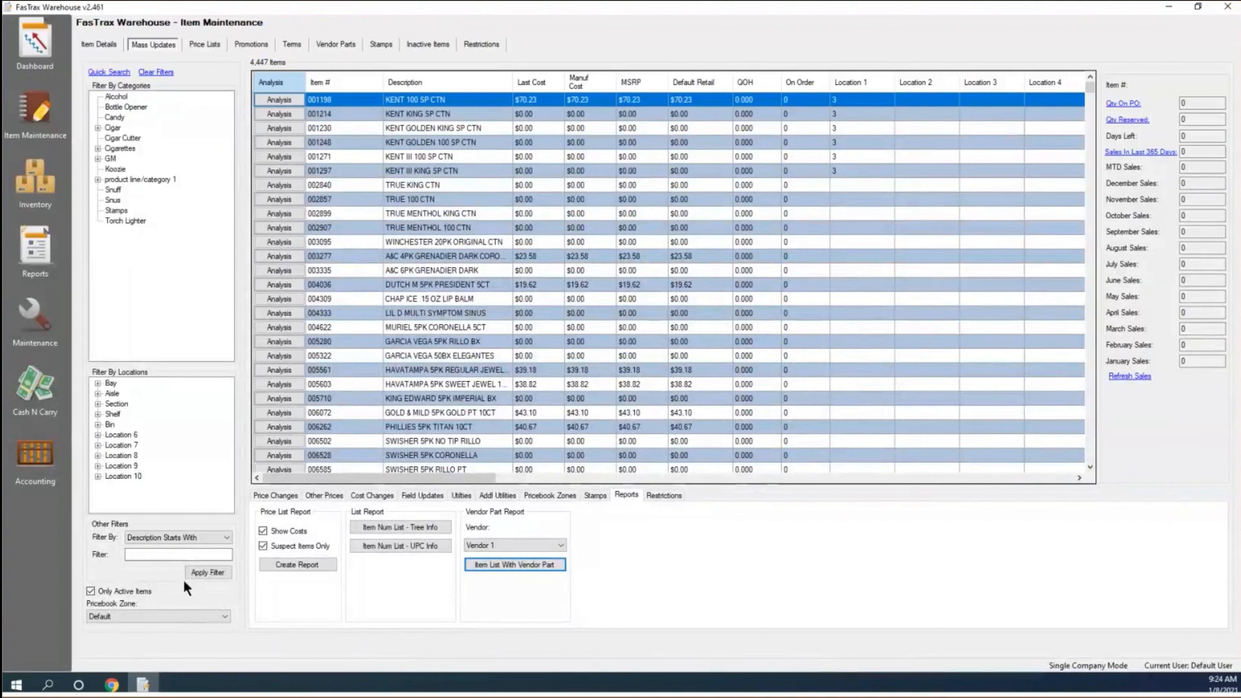
# Switch to the goftx.com webinars page in Chrome and scroll through the webinar cards and back up.
pyautogui.click(113, 686)
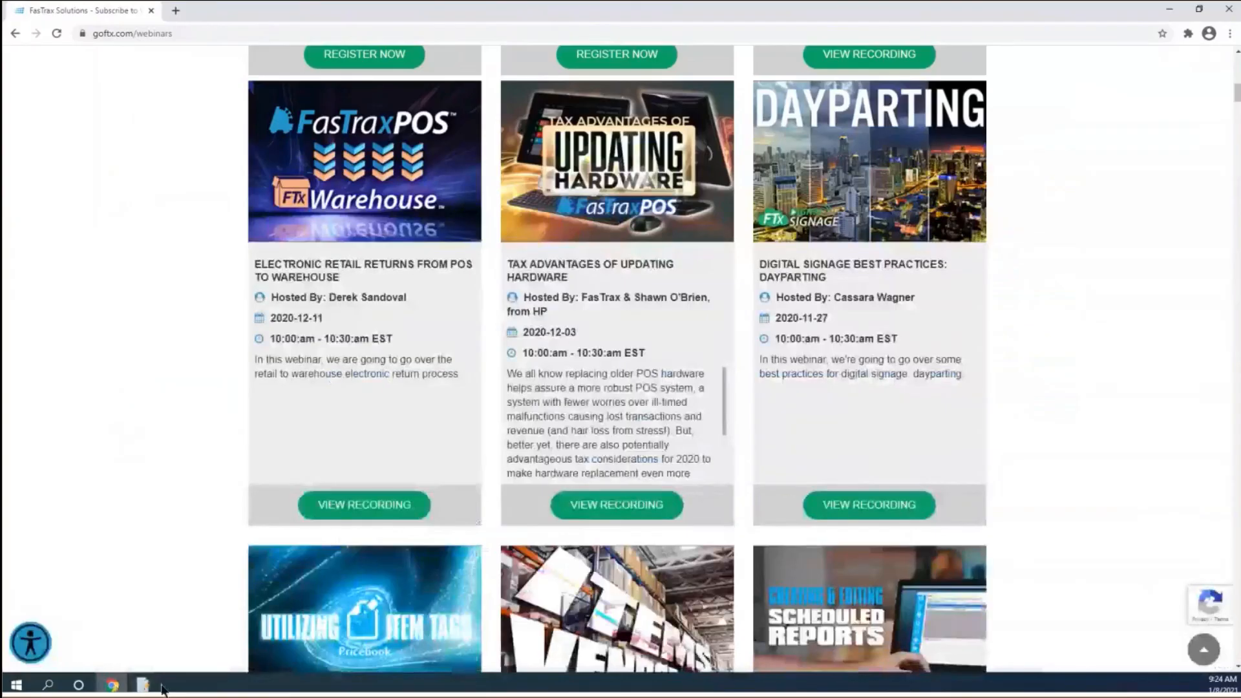
pyautogui.scroll(15, 164, 509)
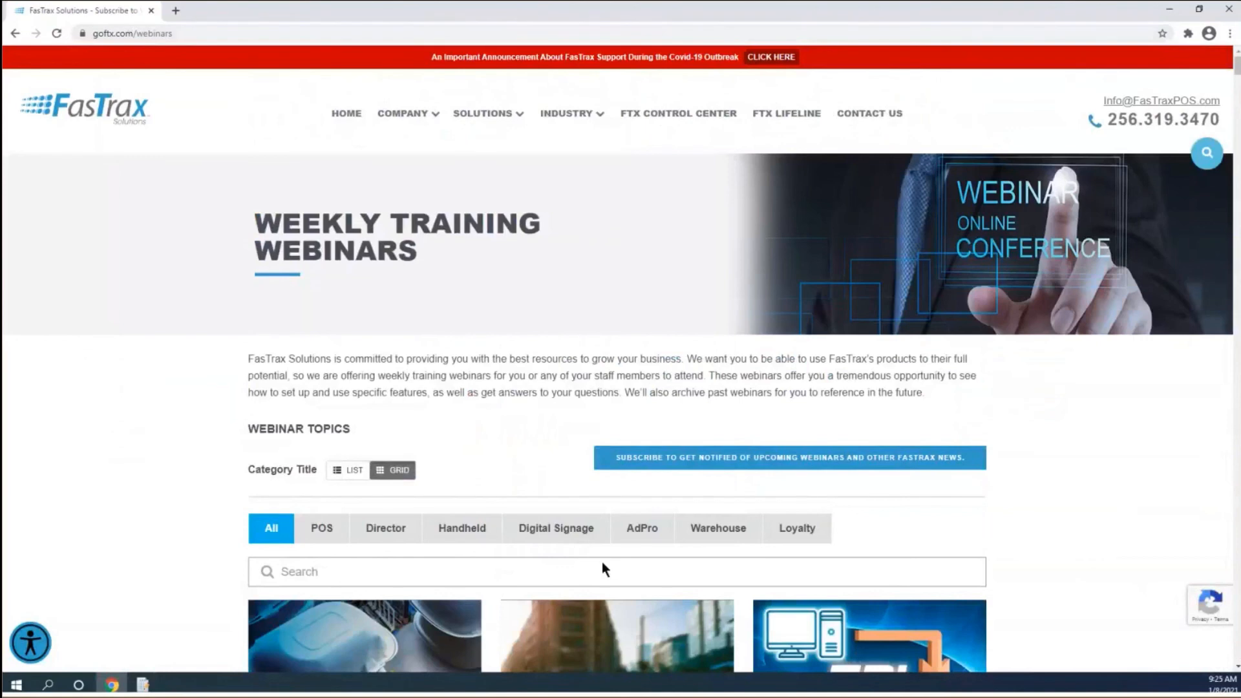
pyautogui.scroll(-2, 540, 464)
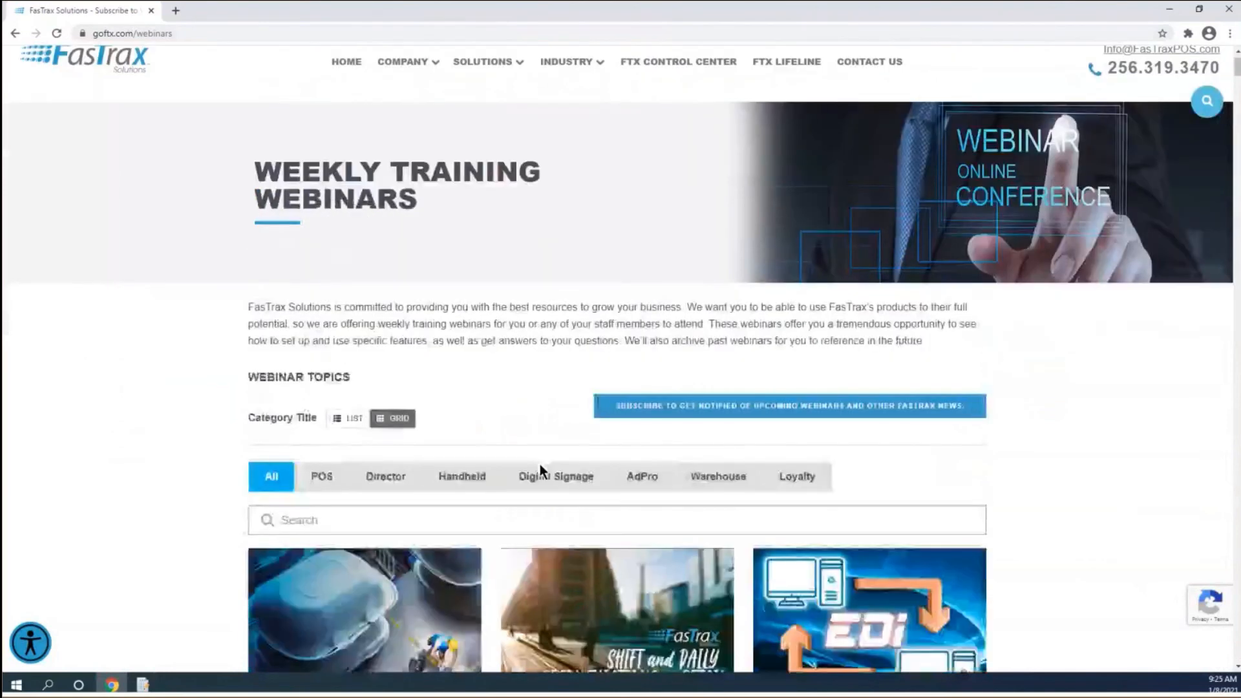
pyautogui.scroll(-7, 540, 464)
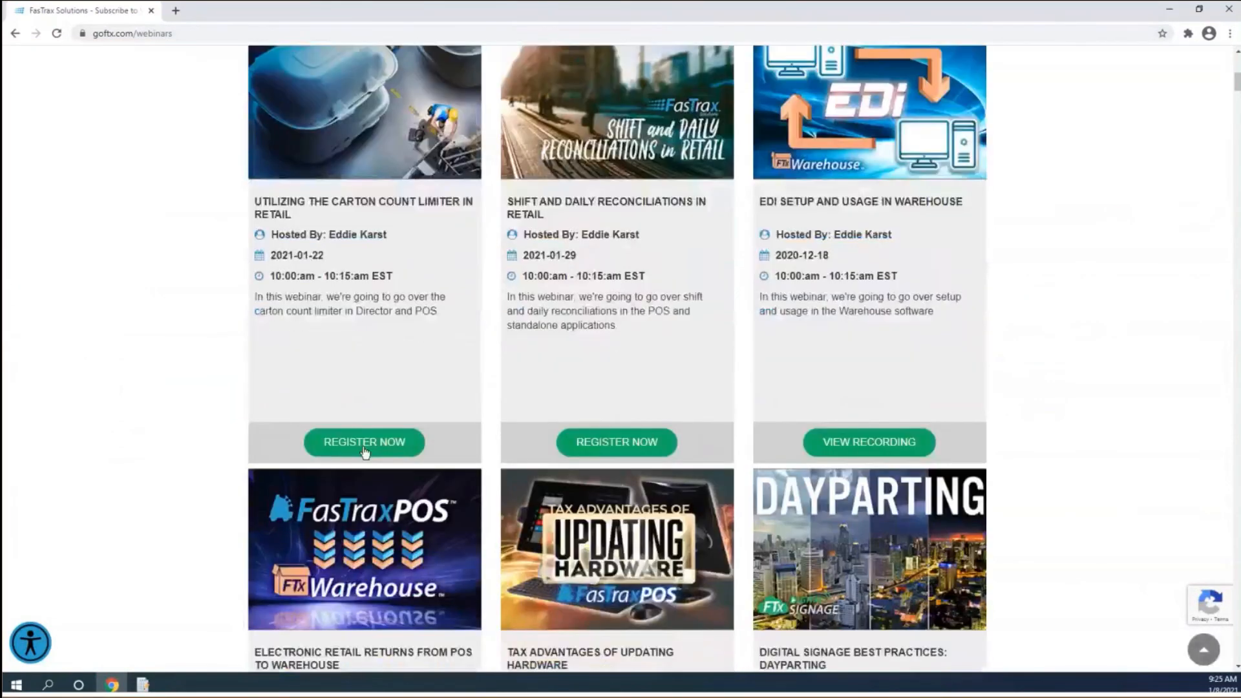
pyautogui.scroll(-6, 375, 439)
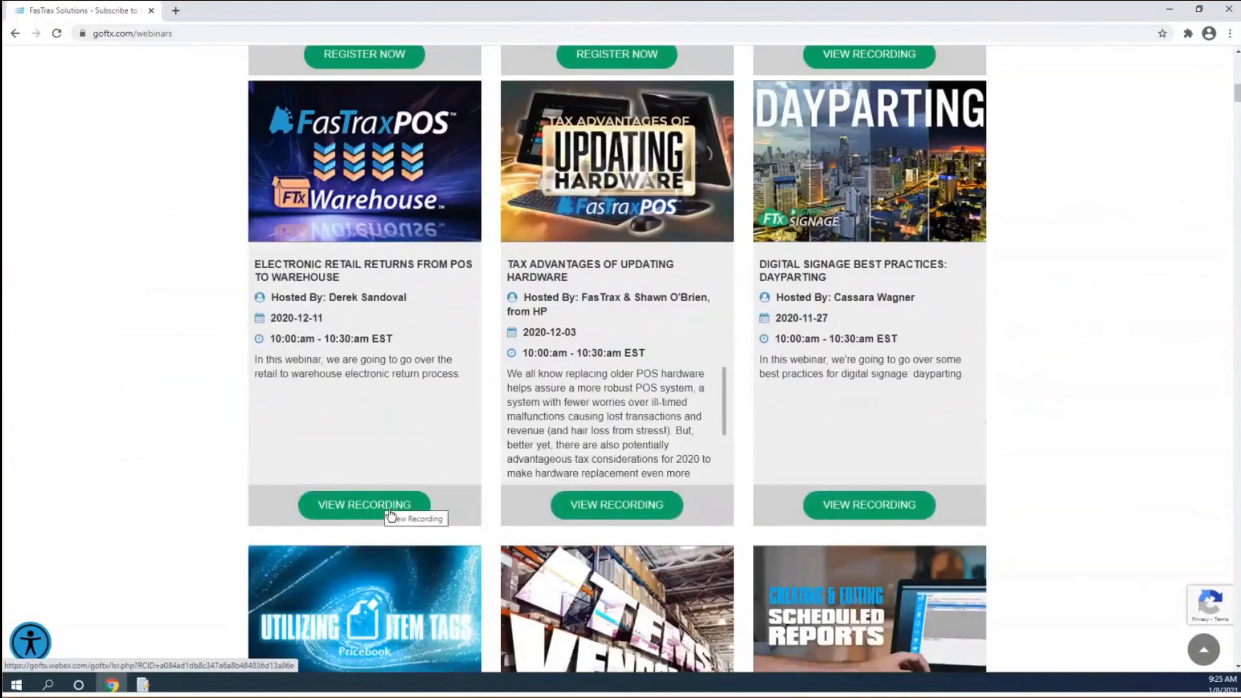
pyautogui.scroll(12, 390, 515)
pyautogui.scroll(5, 393, 515)
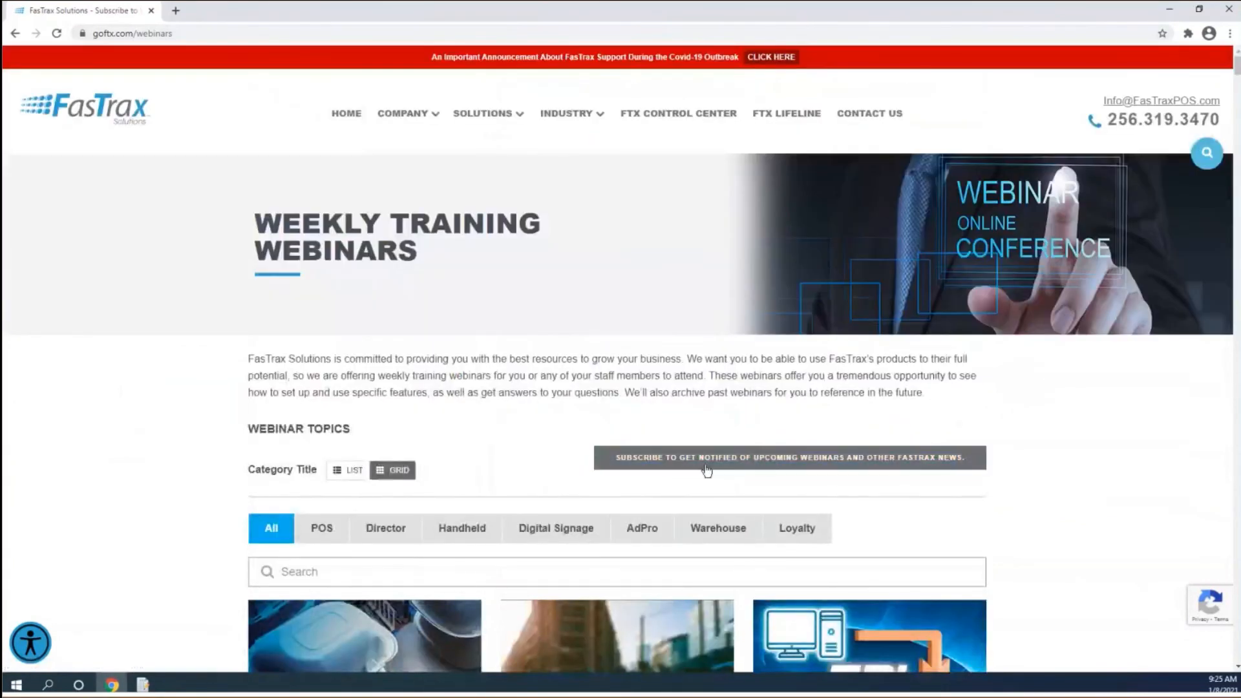